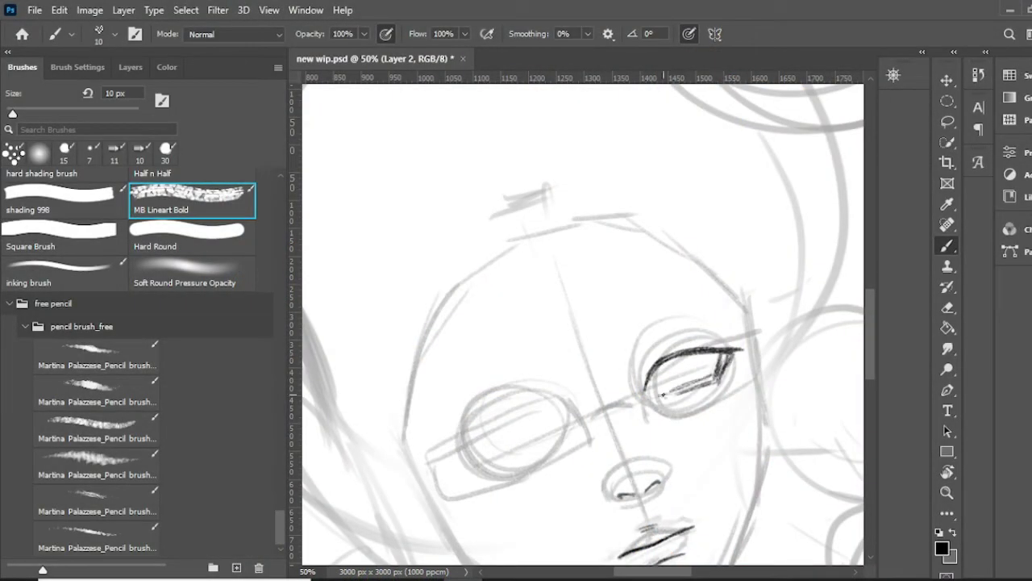
Ink both eyebrows and the left eye's upper lid over the grey sketch on Layer 2.
left_click_drag(622, 359, 726, 311)
left_click_drag(440, 418, 563, 366)
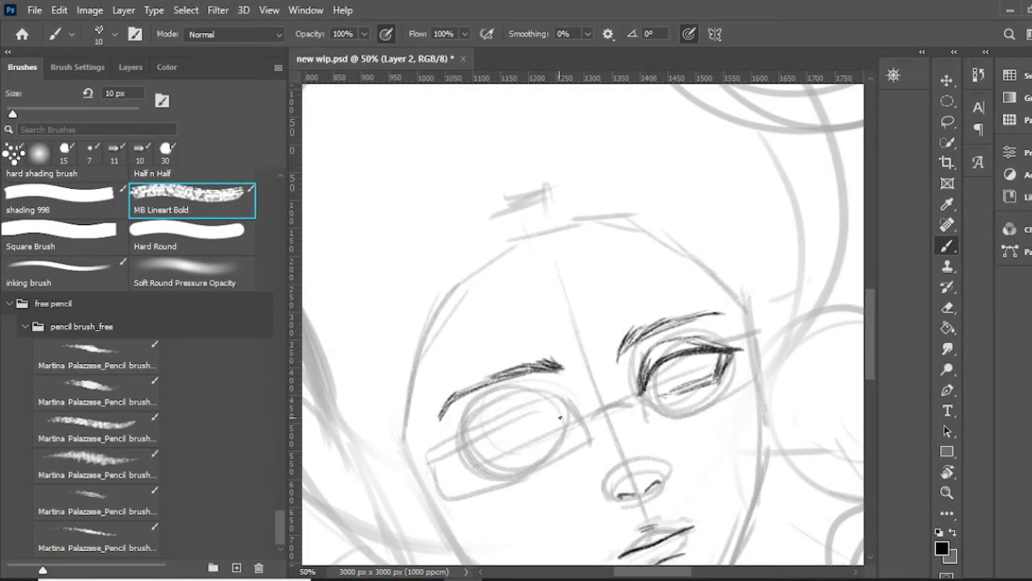
left_click_drag(468, 458, 565, 413)
left_click_drag(472, 451, 505, 458)
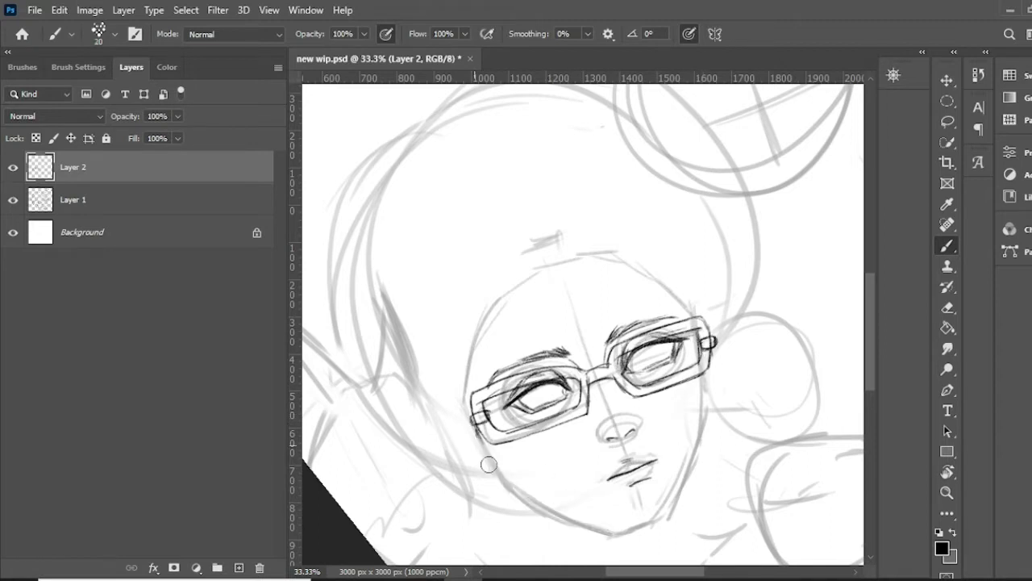
Ink the face's jawline and chin, redrawing it after an undo, and lengthen the lower lip.
mouse_move(484, 439)
left_mouse_down()
mouse_move(564, 522)
mouse_move(617, 535)
left_mouse_up()
mouse_move(687, 305)
left_mouse_down()
mouse_move(698, 452)
mouse_move(613, 537)
left_mouse_up()
key("ctrl+z")
key("ctrl+z")
key("ctrl+z")
key("ctrl+z")
left_click_drag(470, 375, 564, 520)
left_click_drag(489, 435, 617, 536)
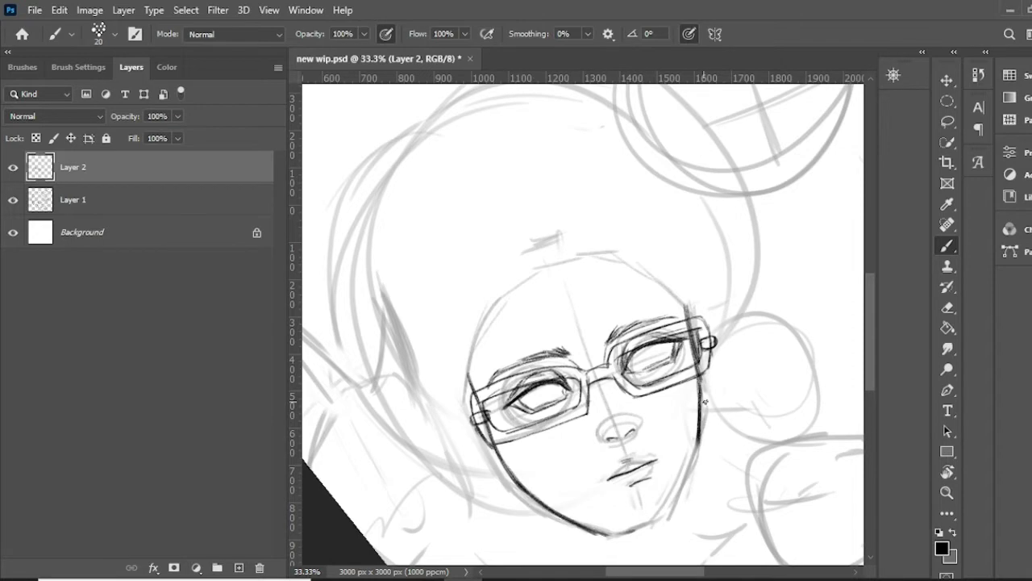
left_click_drag(702, 412, 669, 516)
mouse_move(705, 484)
left_mouse_down()
mouse_move(600, 532)
mouse_move(709, 481)
left_mouse_up()
left_click_drag(597, 482, 657, 459)
Add hair strands over the forehead and down the sides of the face.
left_click_drag(581, 262, 601, 347)
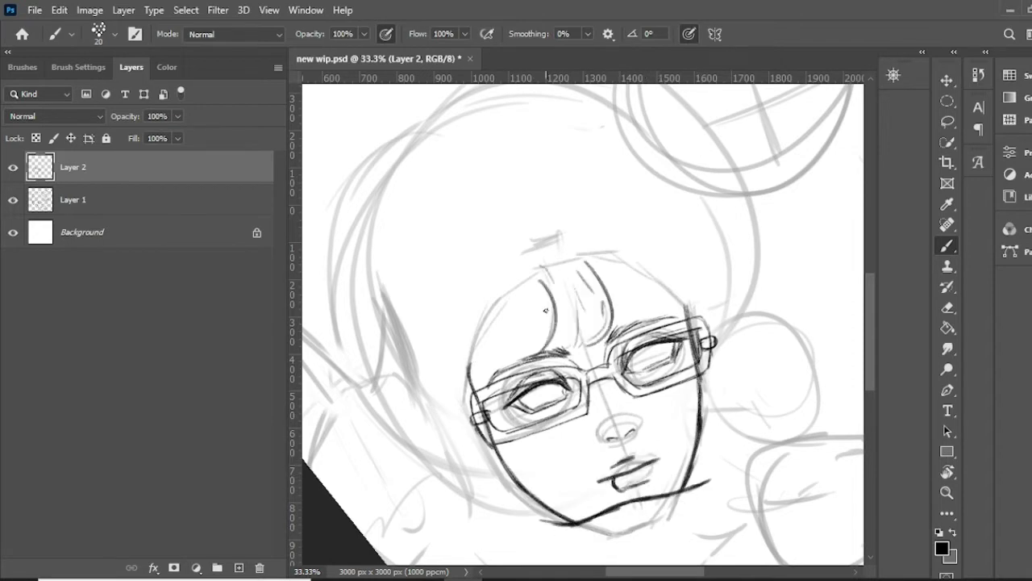
left_click_drag(484, 295, 475, 455)
left_click_drag(516, 327, 452, 492)
key("ctrl+minus")
left_click_drag(411, 286, 475, 387)
Ink the beanie's sides, brim and top bump, plus its small and large pom-poms.
mouse_move(464, 230)
left_mouse_down()
mouse_move(442, 379)
mouse_move(625, 187)
left_mouse_up()
left_click_drag(670, 229, 685, 306)
key("ctrl+z")
left_click_drag(466, 226, 613, 187)
mouse_move(504, 158)
left_mouse_down()
mouse_move(581, 179)
mouse_move(563, 153)
left_mouse_up()
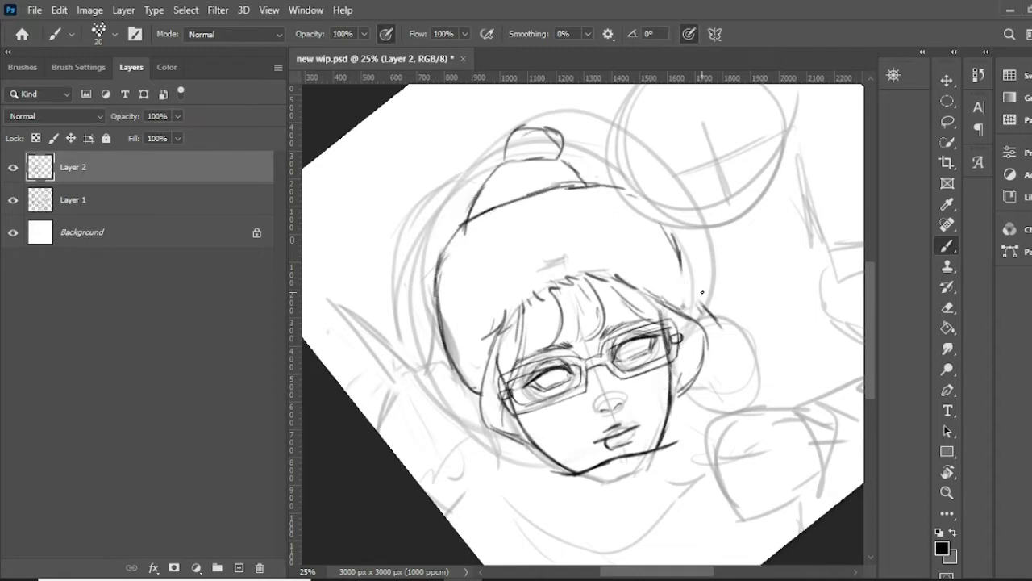
left_click_drag(674, 242, 730, 335)
left_click_drag(710, 347, 702, 423)
left_click_drag(674, 242, 735, 343)
left_click_drag(706, 347, 770, 407)
Hide the Layer 1 sketch to check the lines, add a neck stroke, then show it again.
left_click(13, 199)
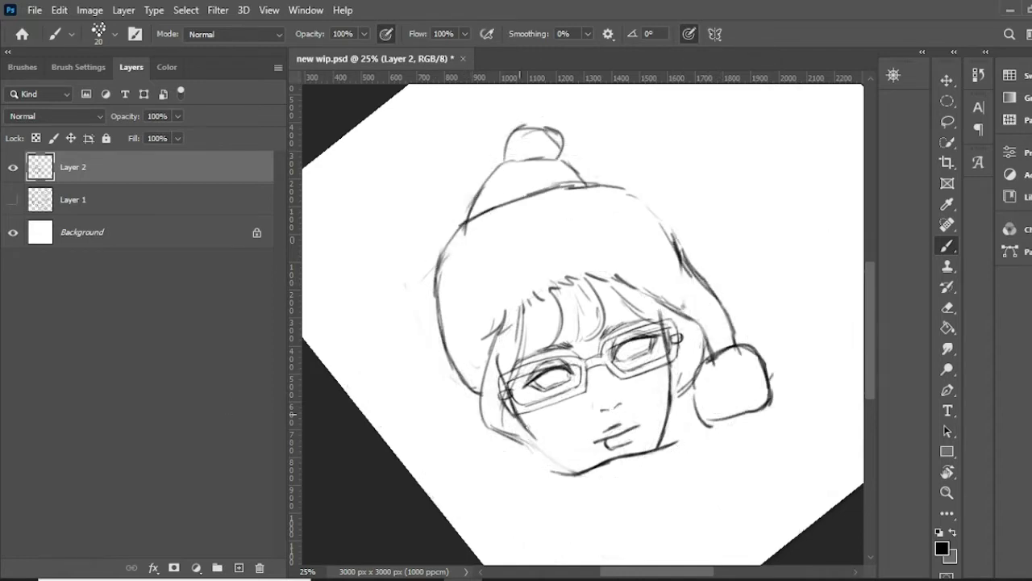
left_click_drag(685, 433, 657, 444)
left_click(12, 199)
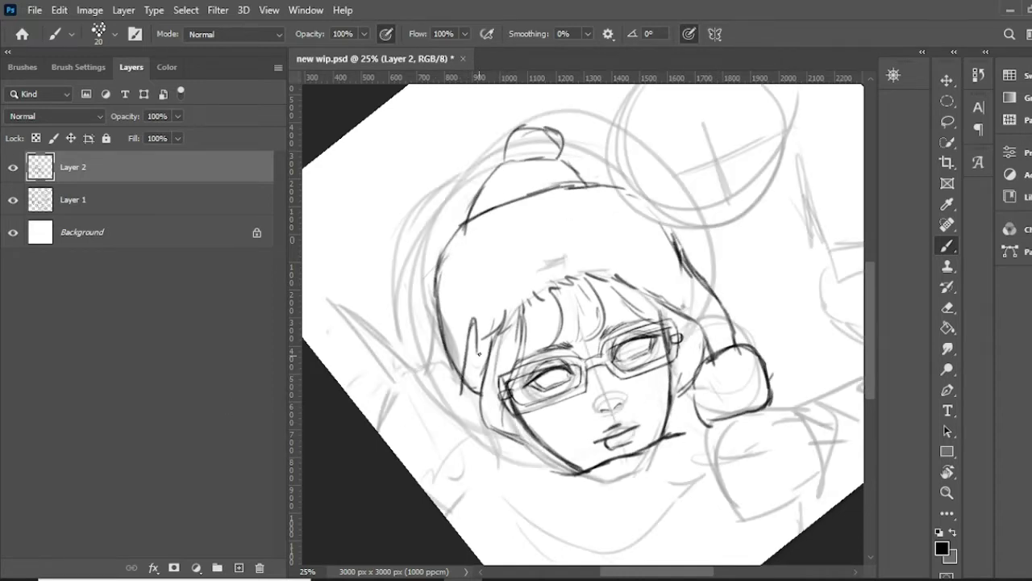
Ink the peace-sign hand left of the face and lasso-select its raised finger.
left_click_drag(476, 319, 461, 407)
left_click_drag(407, 321, 426, 408)
left_click_drag(420, 339, 448, 411)
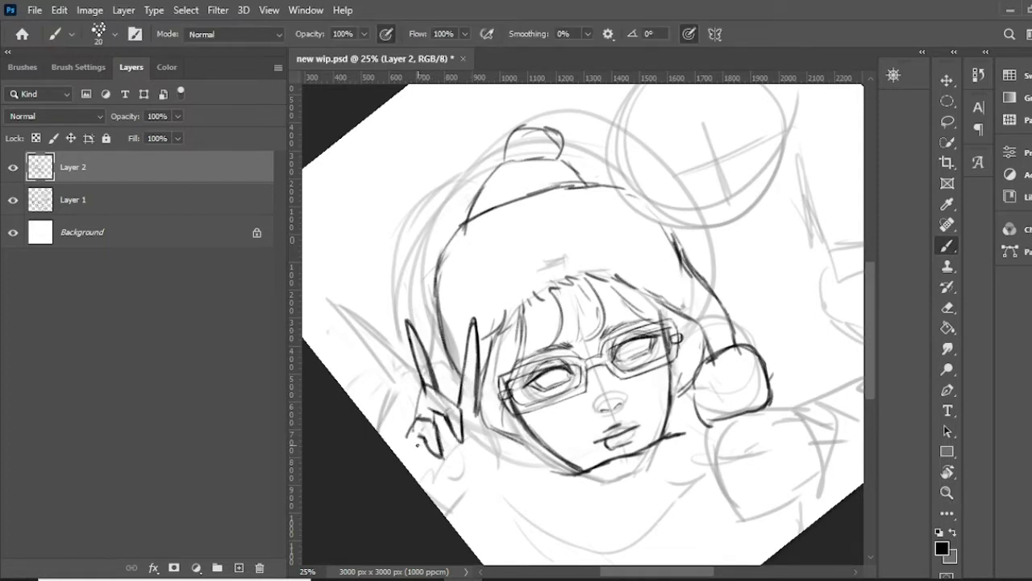
left_click_drag(496, 459, 481, 536)
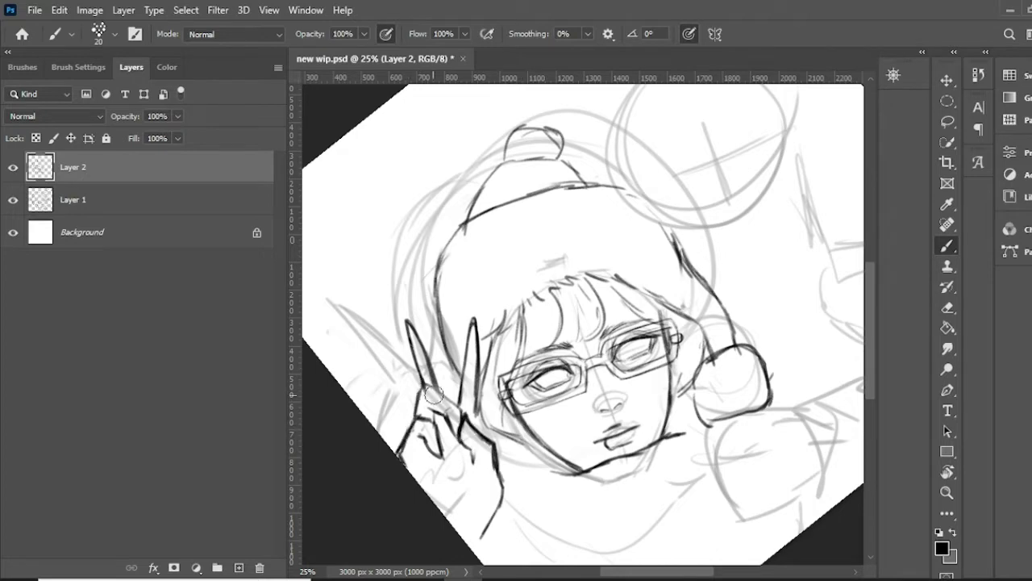
mouse_move(419, 387)
left_mouse_down()
mouse_move(445, 403)
mouse_move(449, 447)
mouse_move(427, 500)
left_mouse_up()
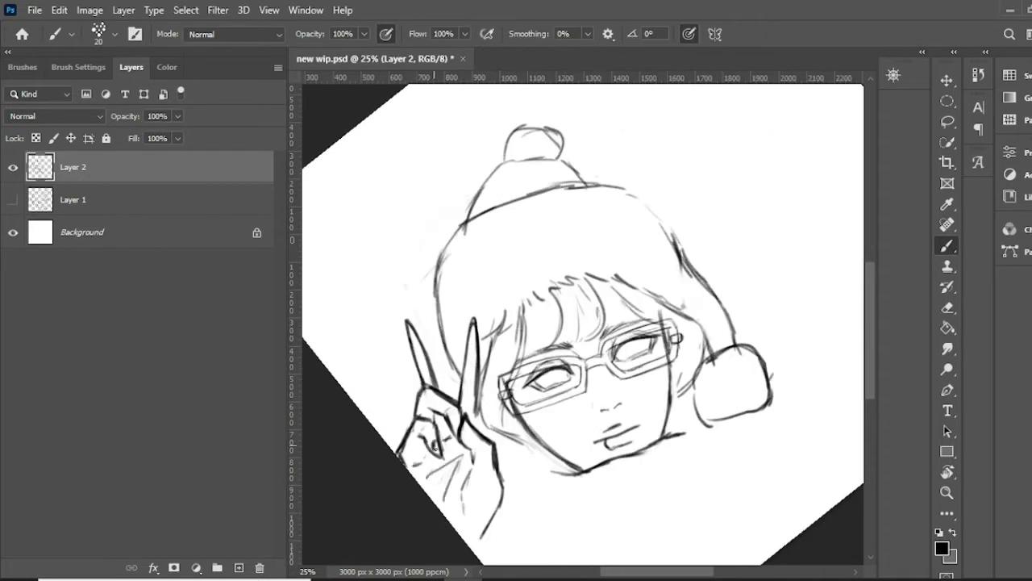
key("l")
left_click_drag(405, 317, 440, 392)
Rotate and stretch the lassoed raised finger, then redraw and clean up its lines.
key("ctrl+plus")
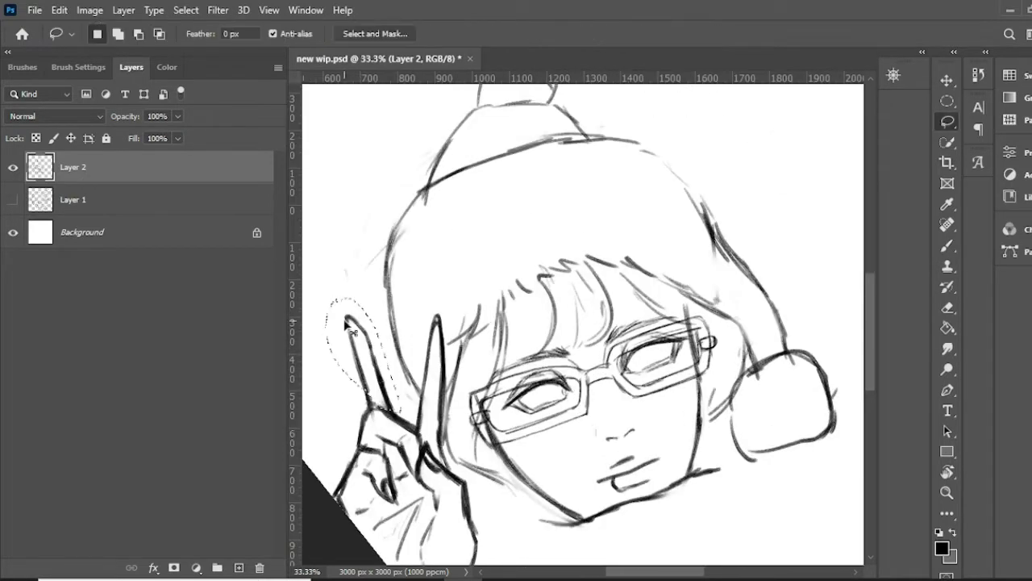
key("ctrl+t")
mouse_move(426, 307)
left_mouse_down()
mouse_move(368, 299)
mouse_move(341, 269)
left_mouse_up()
key("Return")
key("ctrl+d")
key("b")
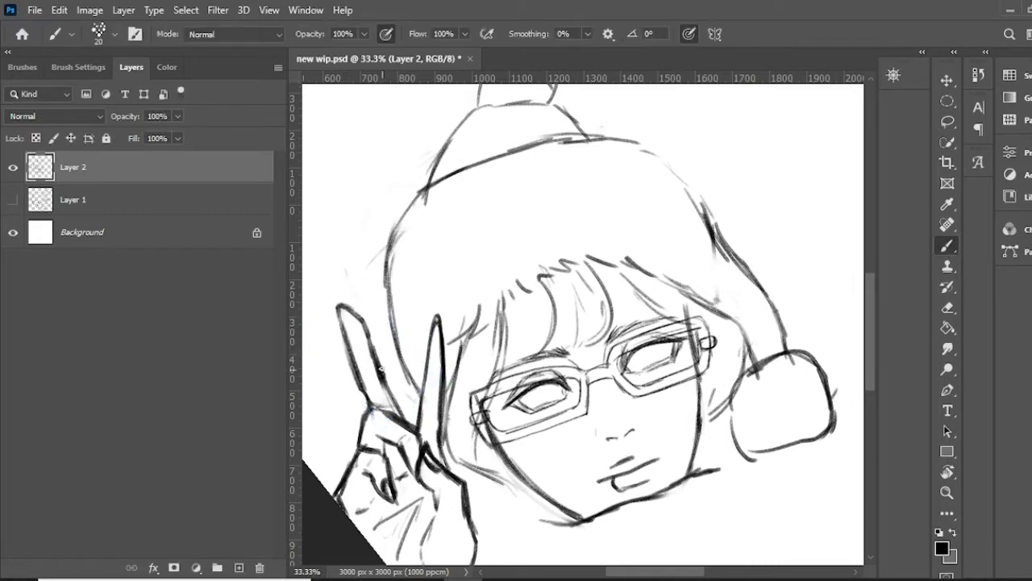
left_click_drag(363, 326, 404, 415)
left_click_drag(427, 322, 452, 379)
Draw a long pole down to the fist and redraw the lines around the fist.
key("ctrl+minus")
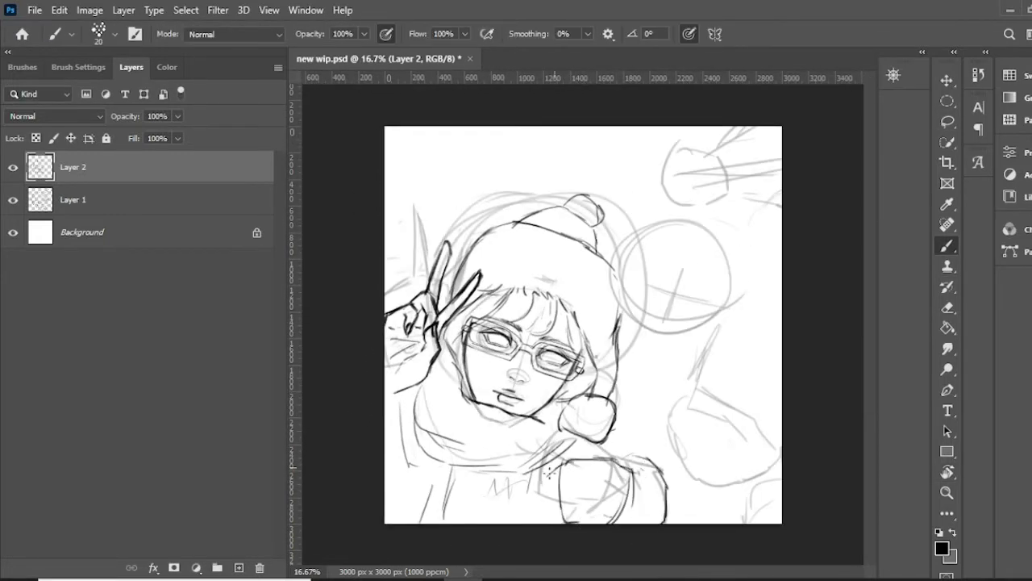
left_click_drag(642, 350, 588, 520)
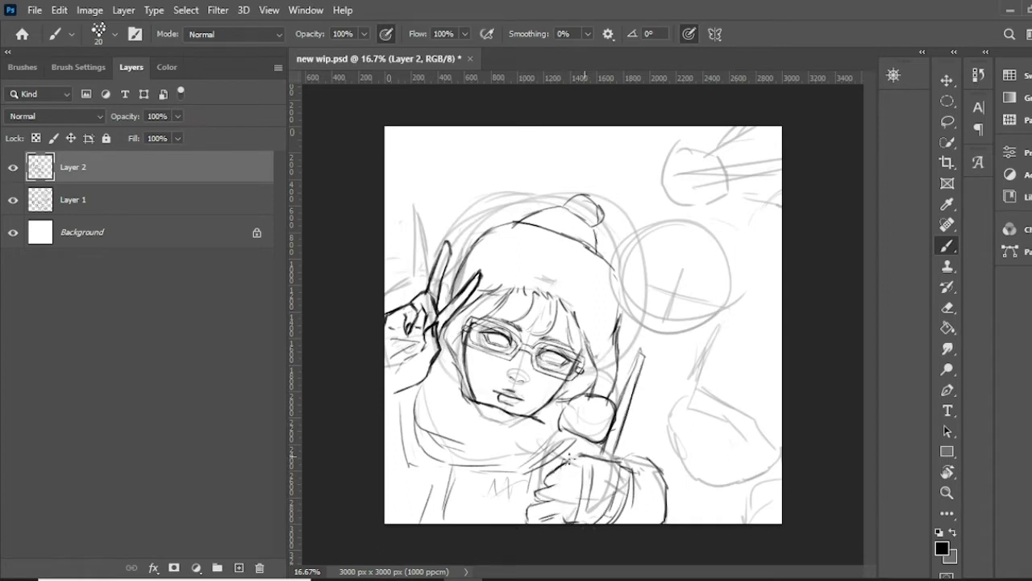
mouse_move(653, 451)
left_mouse_down()
mouse_move(579, 456)
mouse_move(675, 521)
left_mouse_up()
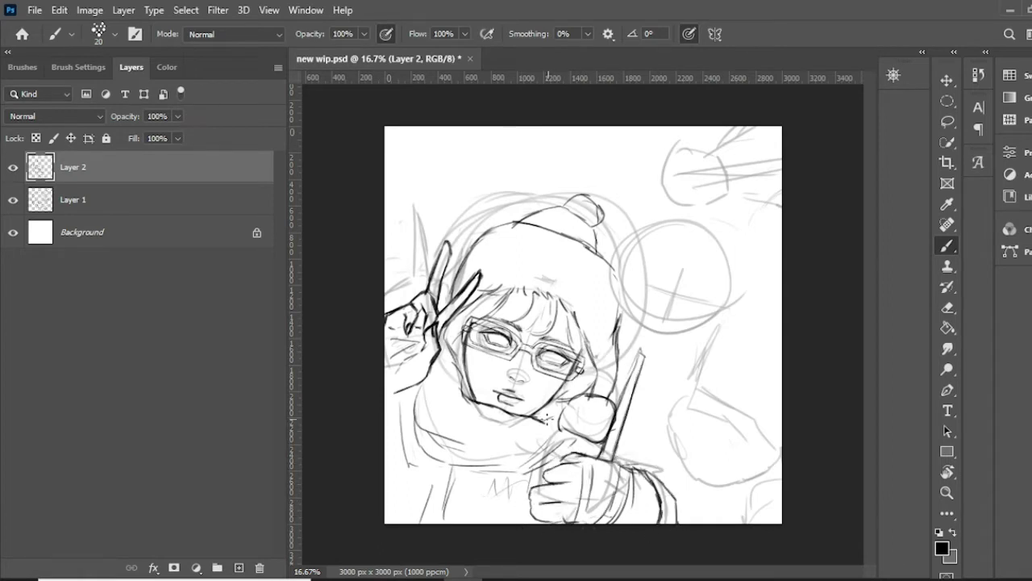
Lasso the peace-sign hand and shift and rotate it with Free Transform.
left_click(947, 121)
left_click_drag(451, 234, 484, 419)
key("ctrl+t")
left_click_drag(451, 274, 427, 306)
Commit the peace-sign hand's new position, deselect, and return to the Brush.
key("Return")
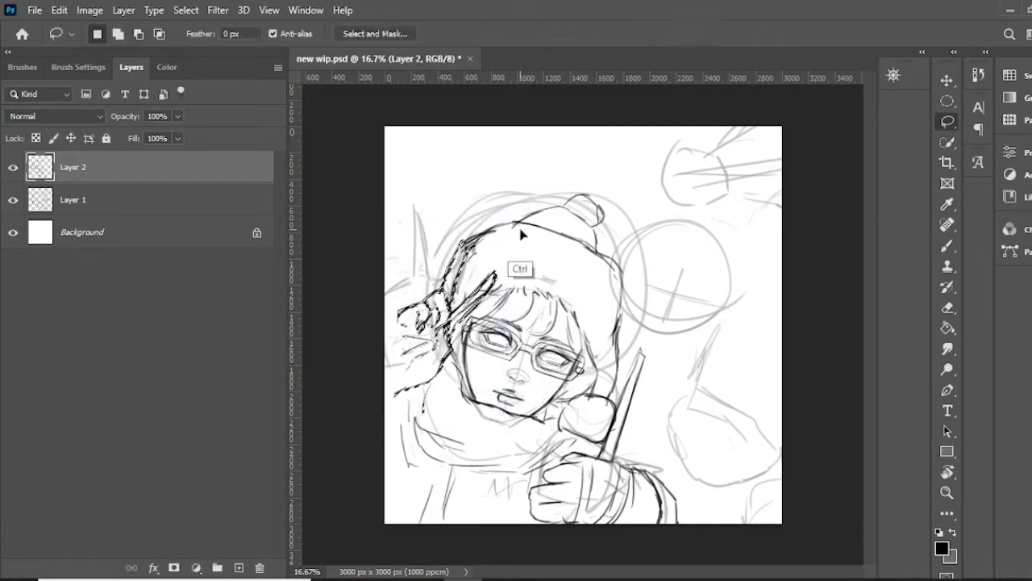
key("ctrl+d")
key("b")
key("ctrl+plus")
key("ctrl+plus")
key("ctrl+minus")
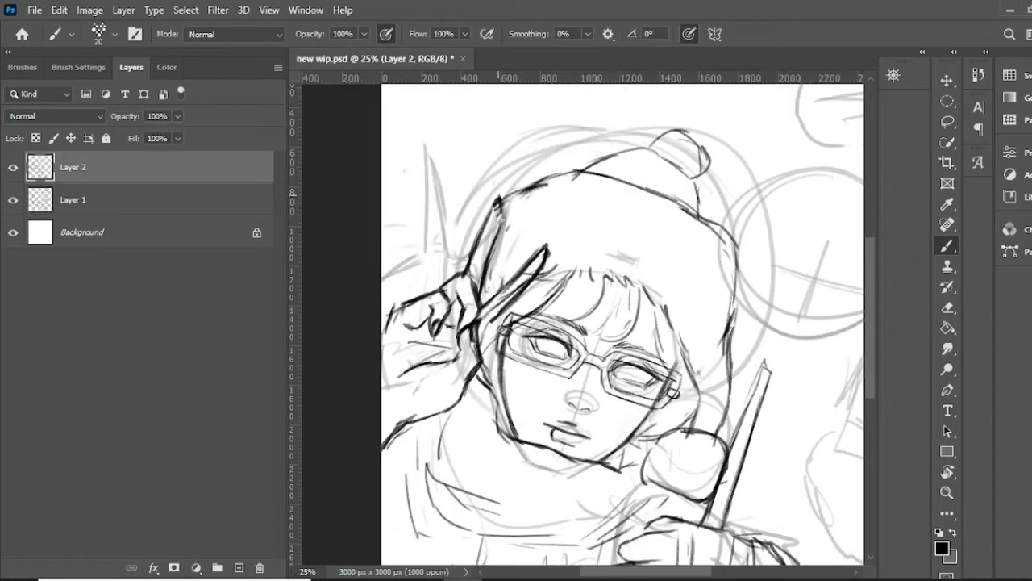
key("ctrl+minus")
key("ctrl+plus")
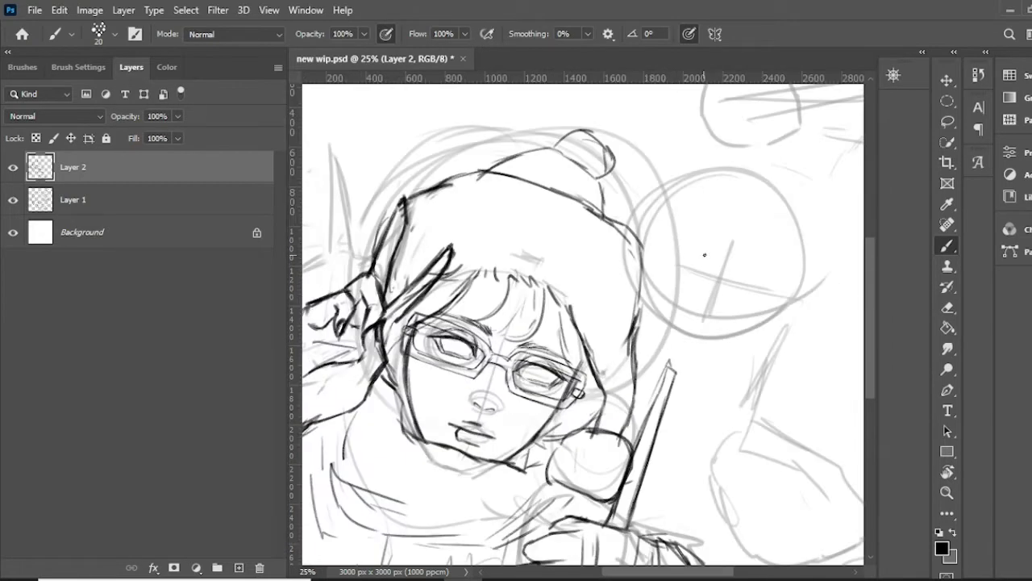
Sketch the second character's face, rectangular glasses lenses and head outline.
mouse_move(710, 222)
left_mouse_down()
mouse_move(677, 316)
mouse_move(781, 295)
left_mouse_up()
left_click_drag(730, 242, 718, 292)
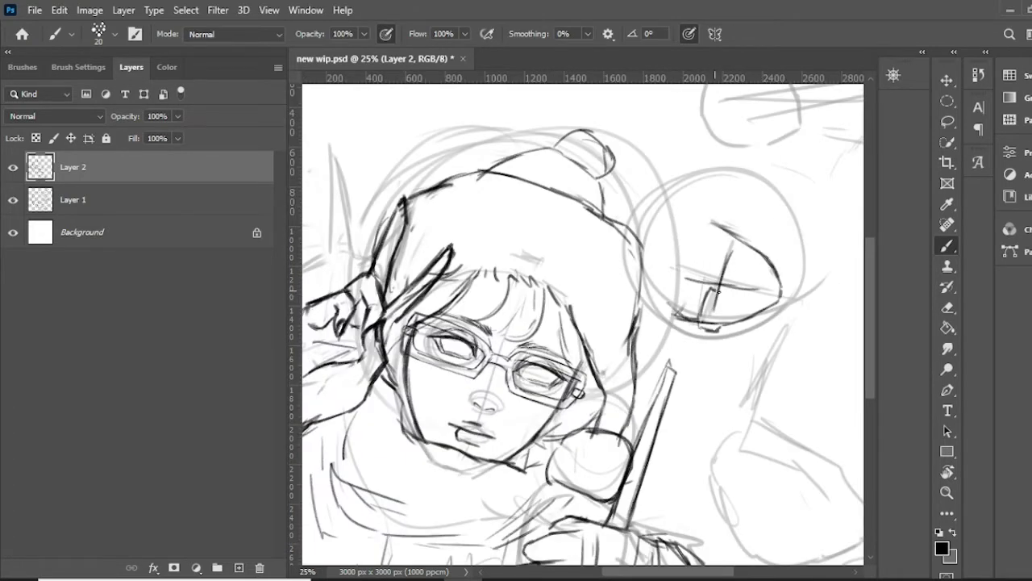
left_click_drag(734, 243, 714, 279)
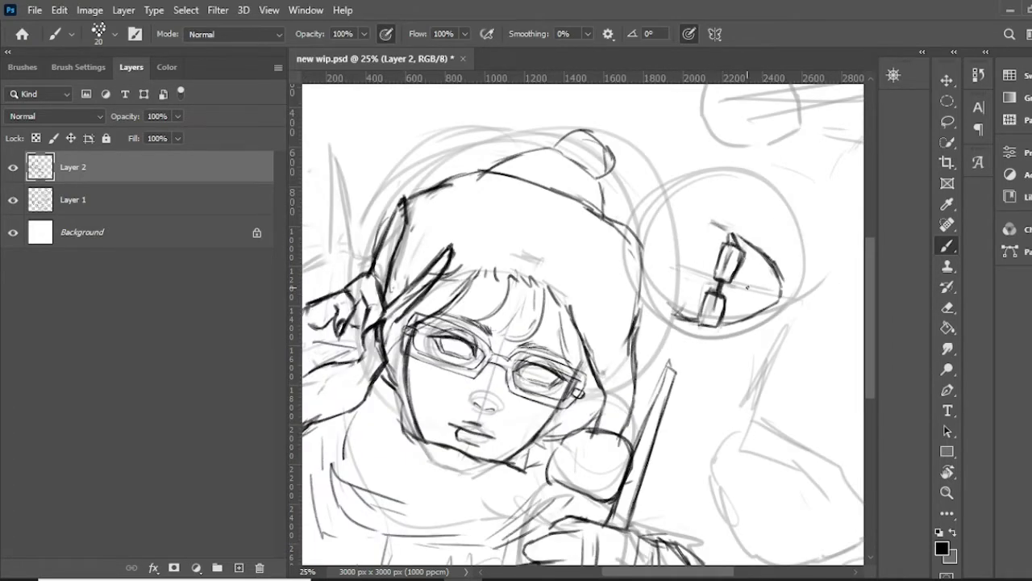
key("ctrl+plus")
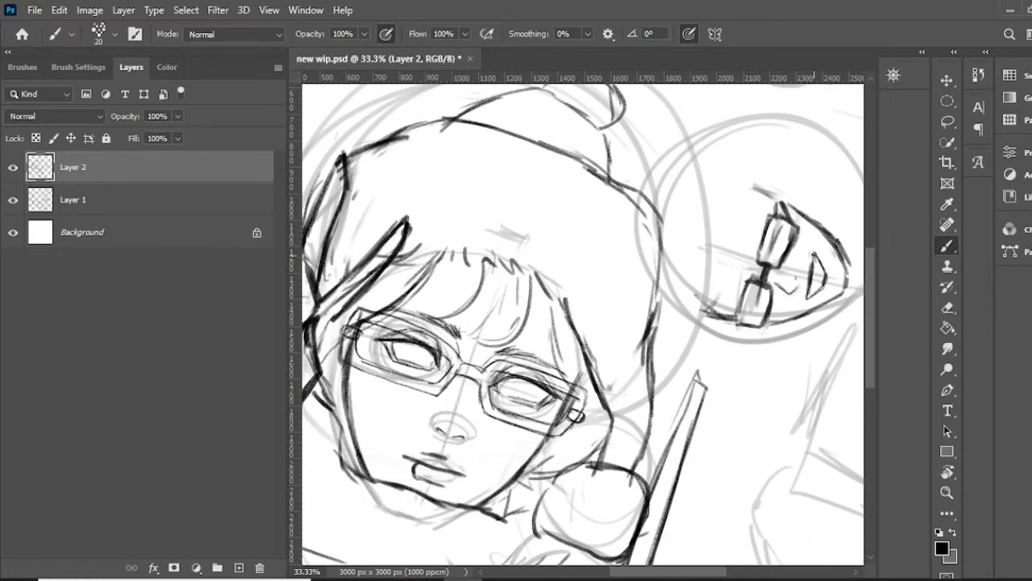
left_click_drag(735, 221, 703, 316)
left_click_drag(762, 192, 726, 300)
mouse_move(709, 179)
left_mouse_down()
mouse_move(768, 165)
mouse_move(748, 180)
left_mouse_up()
Draw the second character's head top, neck, shoulder, hand and arm.
scroll(768, 165, "right", 5)
left_click_drag(767, 315, 803, 359)
left_click_drag(679, 332, 768, 308)
left_click_drag(601, 150, 738, 218)
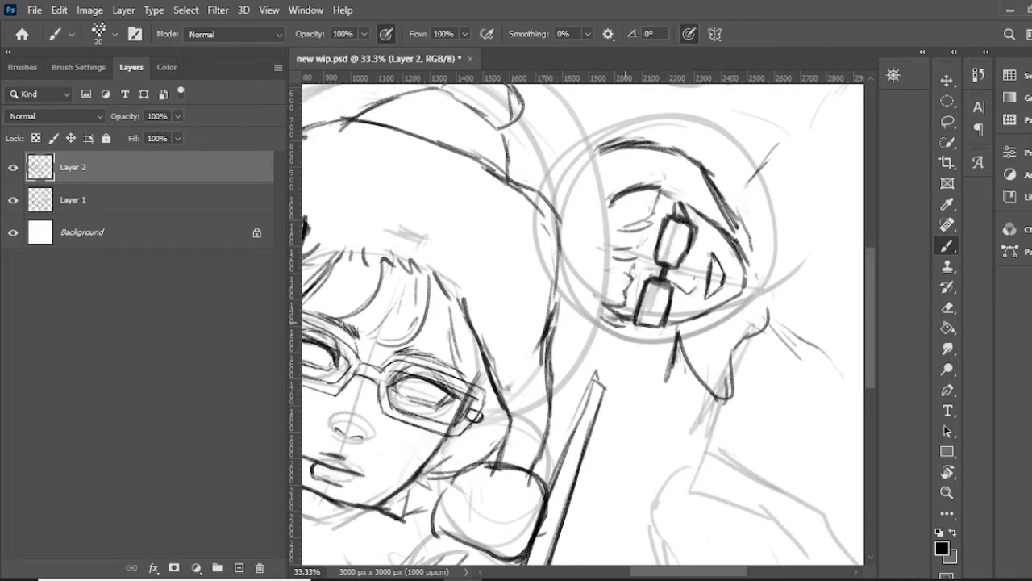
left_click_drag(703, 397, 663, 448)
scroll(661, 436, "right", 3)
mouse_move(601, 371)
left_mouse_down()
mouse_move(565, 407)
mouse_move(641, 452)
mouse_move(737, 533)
left_mouse_up()
Add strokes to the top-right head and draw a long diagonal pole from the upper right.
key("ctrl+minus")
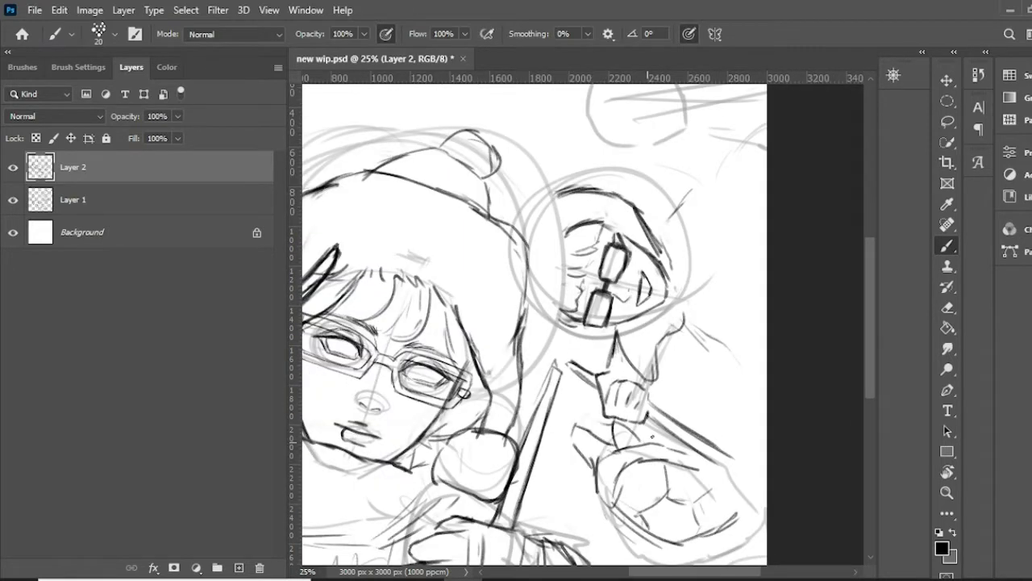
key("ctrl+minus")
left_click_drag(682, 212, 710, 184)
left_click_drag(730, 133, 738, 193)
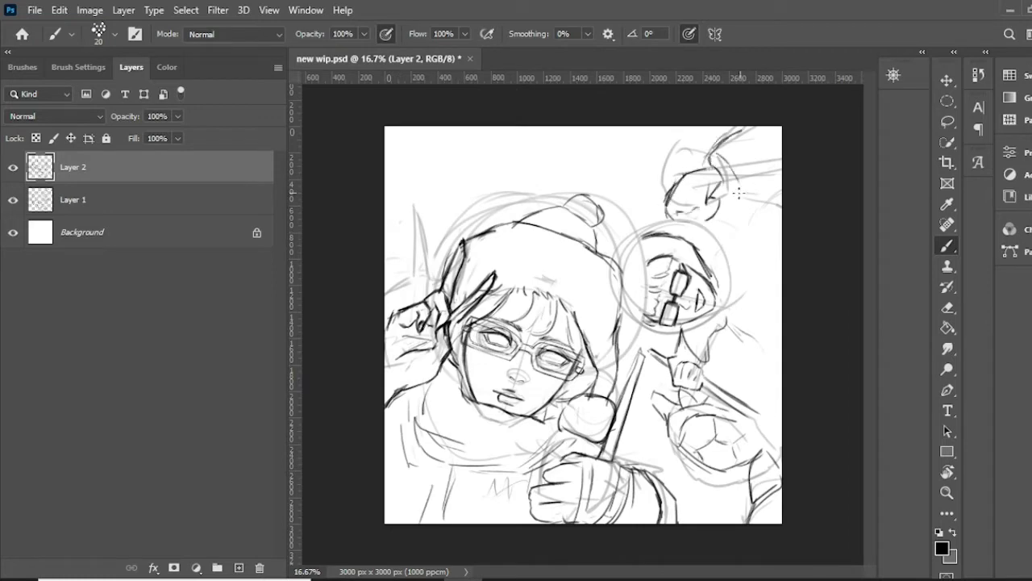
left_click_drag(779, 151, 638, 220)
left_click_drag(713, 211, 716, 228)
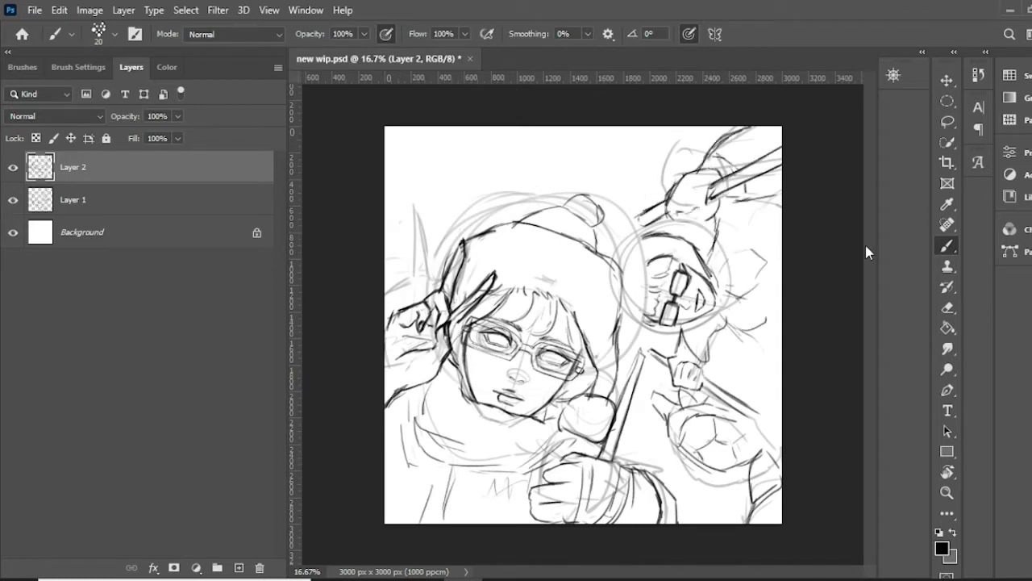
Hide the Layer 1 sketch and rotate the canvas view about 91 degrees.
key("c")
key("Return")
left_click(12, 199)
key("r")
left_click_drag(668, 185, 718, 412)
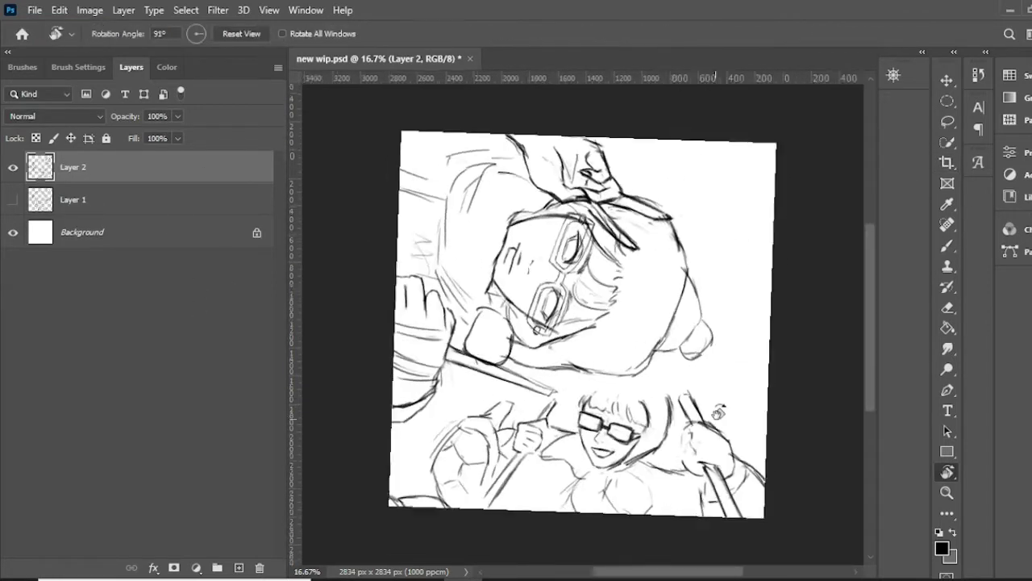
Enlarge the lower character's face to 113.69% with Free Transform.
key("ctrl+plus")
key("ctrl+t")
left_click_drag(709, 313, 734, 298)
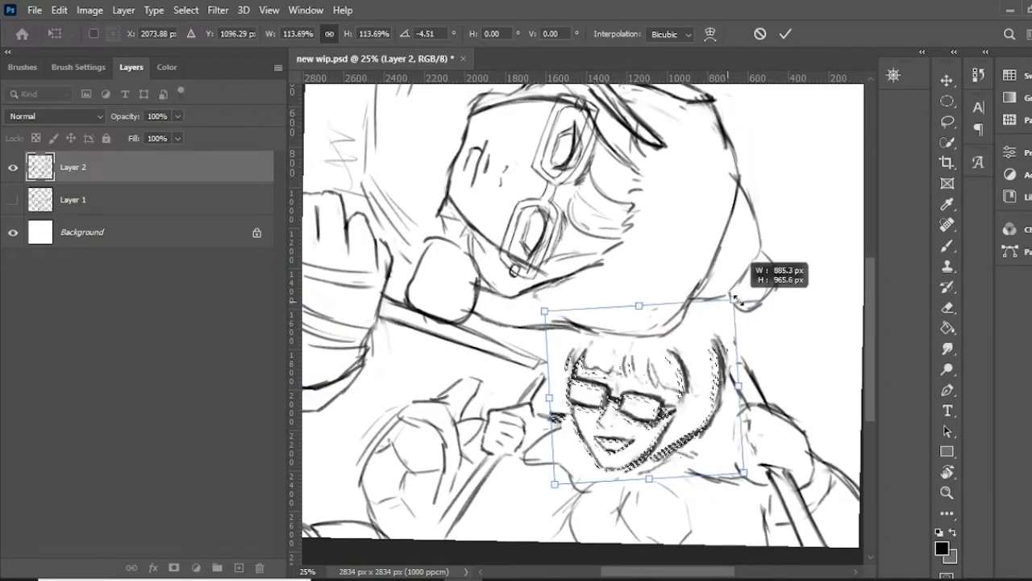
key("Return")
key("ctrl+d")
key("b")
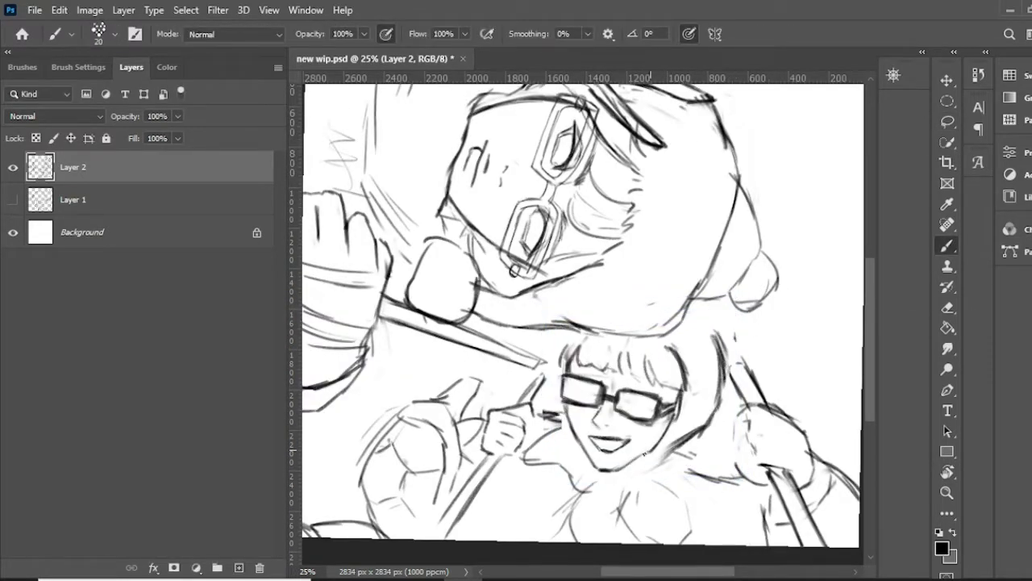
Redraw the lower character's cheek and chin, and sketch hair, collar and shoulders.
key("ctrl+plus")
mouse_move(565, 454)
left_mouse_down()
mouse_move(596, 516)
mouse_move(641, 513)
left_mouse_up()
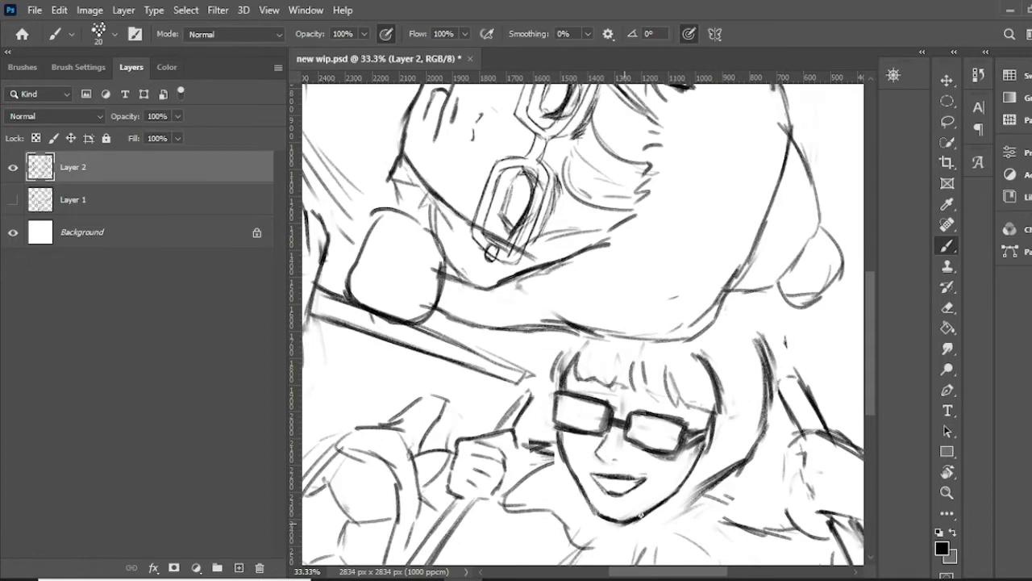
left_click_drag(565, 334, 570, 367)
left_click_drag(750, 409, 774, 459)
left_click_drag(565, 469, 601, 550)
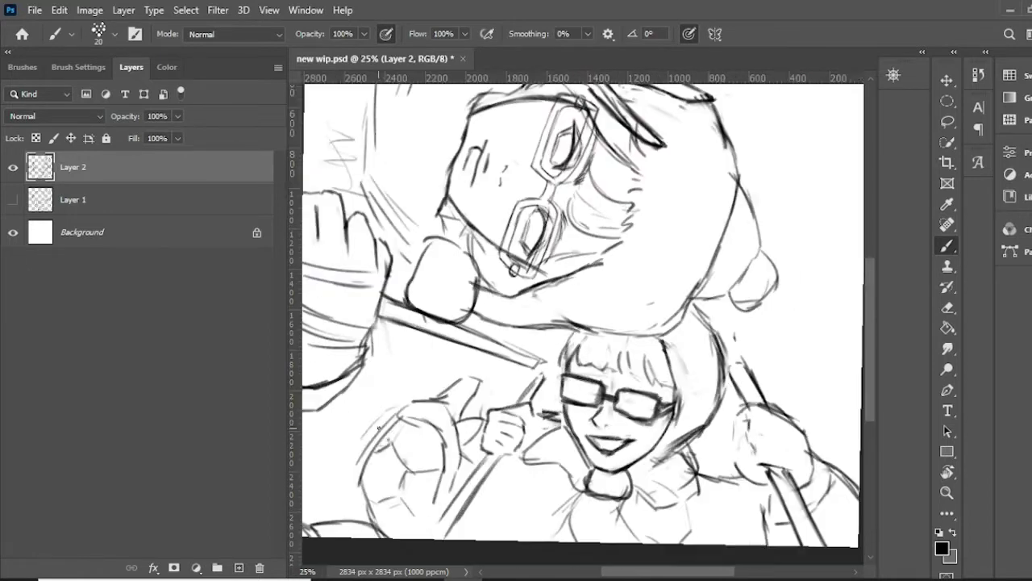
key("ctrl+minus")
left_click_drag(440, 376, 469, 489)
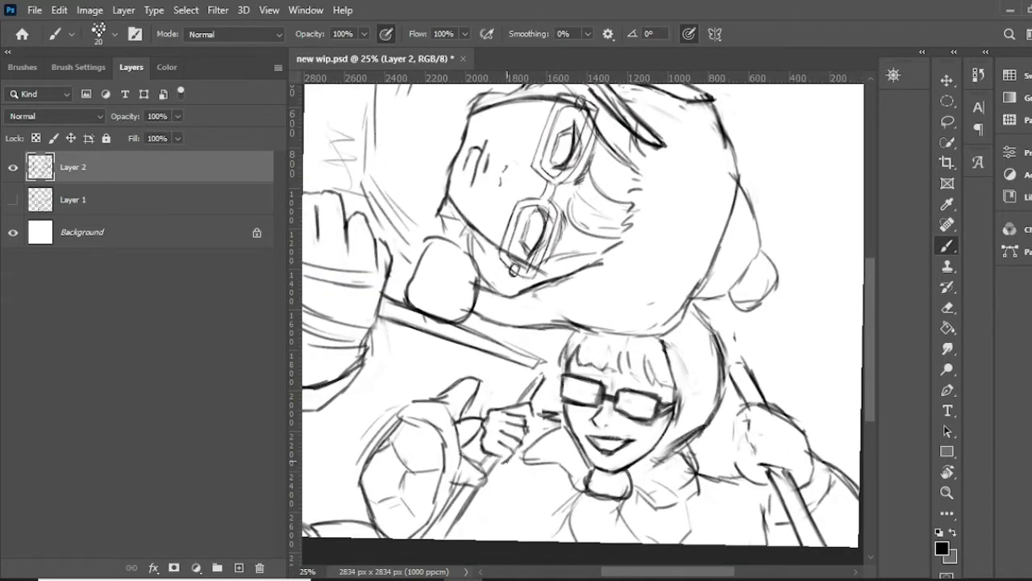
Lasso and resize the hand gripping the ski pole, then redraw its fingers.
key("l")
left_click_drag(484, 387, 532, 452)
key("ctrl+t")
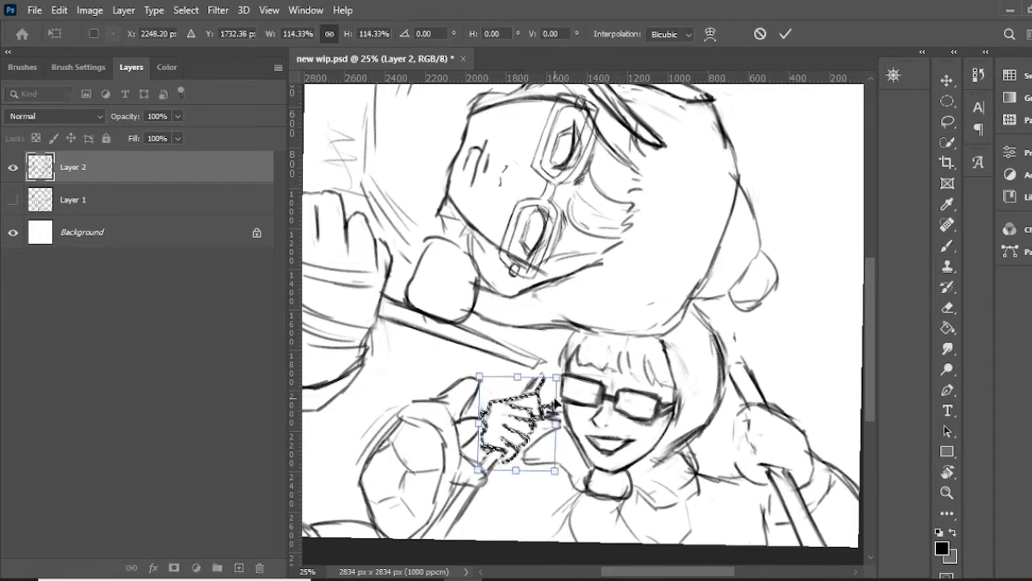
key("Return")
left_click_drag(508, 419, 476, 468)
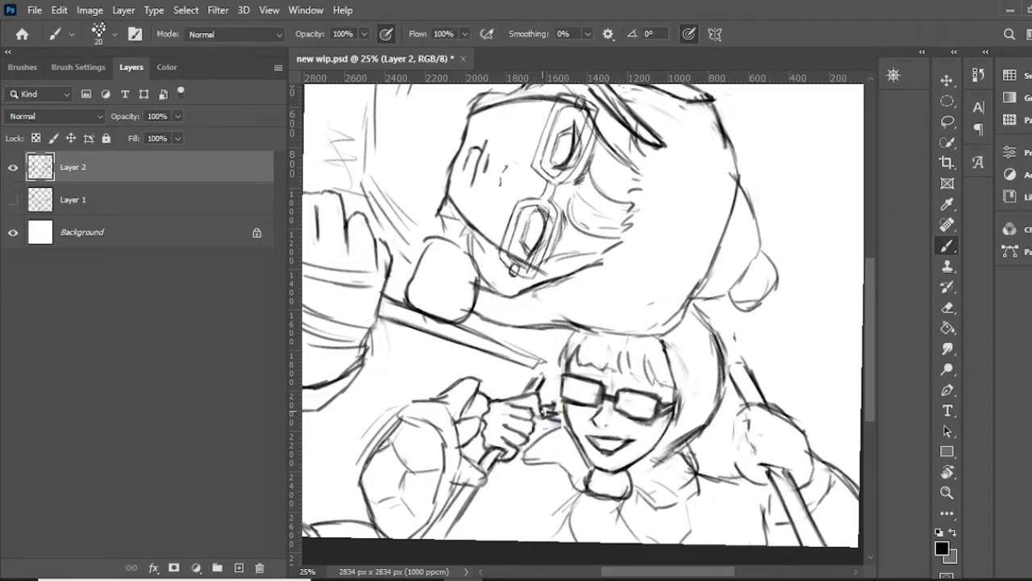
Rotate the canvas view back upright and zoom out to see the whole drawing.
key("r")
left_click_drag(554, 416, 388, 324)
key("ctrl+plus")
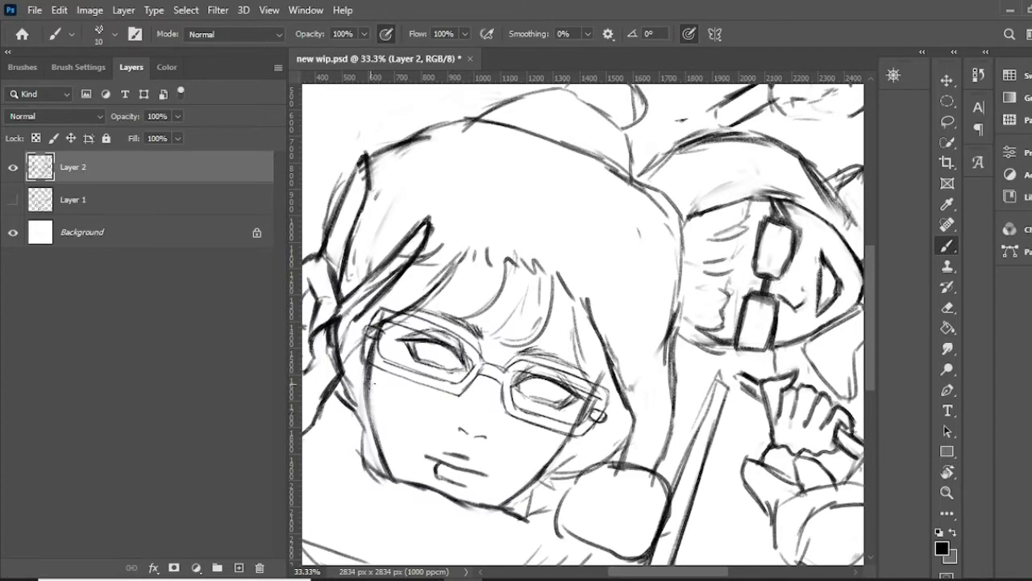
key("ctrl+minus")
key("ctrl+minus")
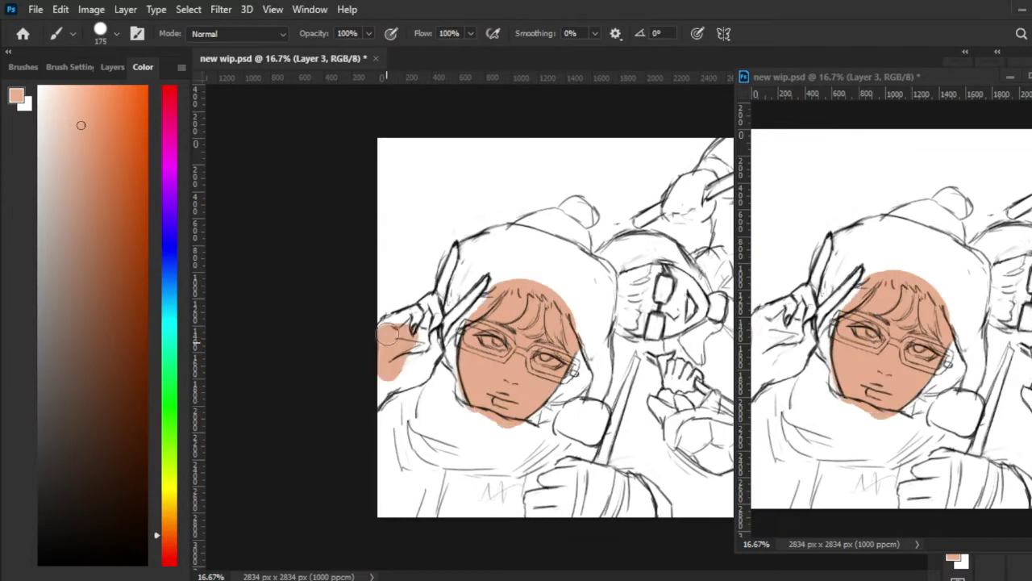
Paint peach skin over the raised hand and fingers, and the second character's face and hand.
left_click_drag(387, 335, 403, 395)
key("bracketleft")
key("bracketleft")
key("bracketleft")
mouse_move(424, 322)
left_mouse_down()
mouse_move(484, 282)
mouse_move(455, 250)
left_mouse_up()
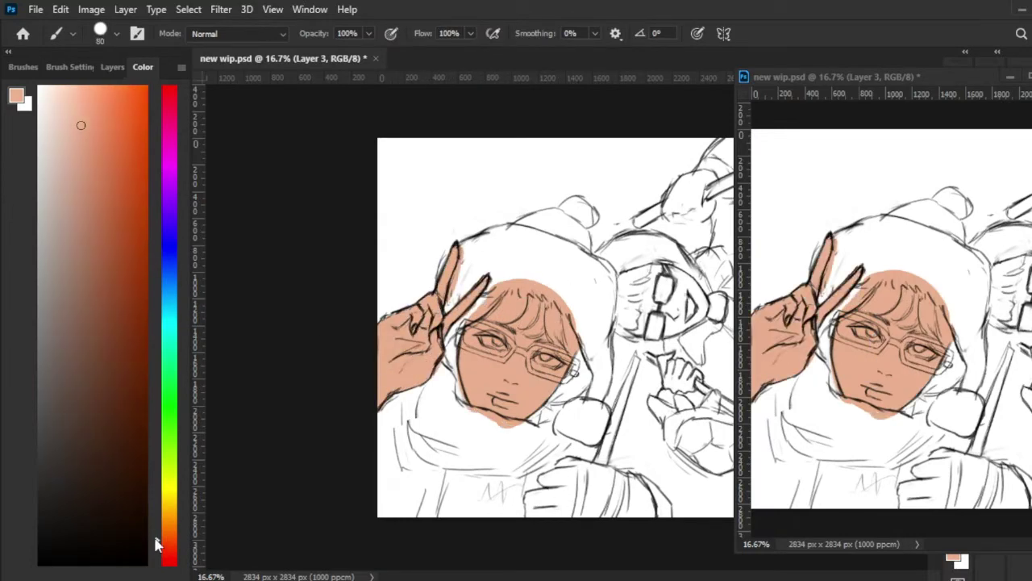
left_click_drag(158, 544, 157, 524)
mouse_move(637, 274)
left_mouse_down()
mouse_move(701, 331)
mouse_move(677, 387)
mouse_move(694, 391)
left_mouse_up()
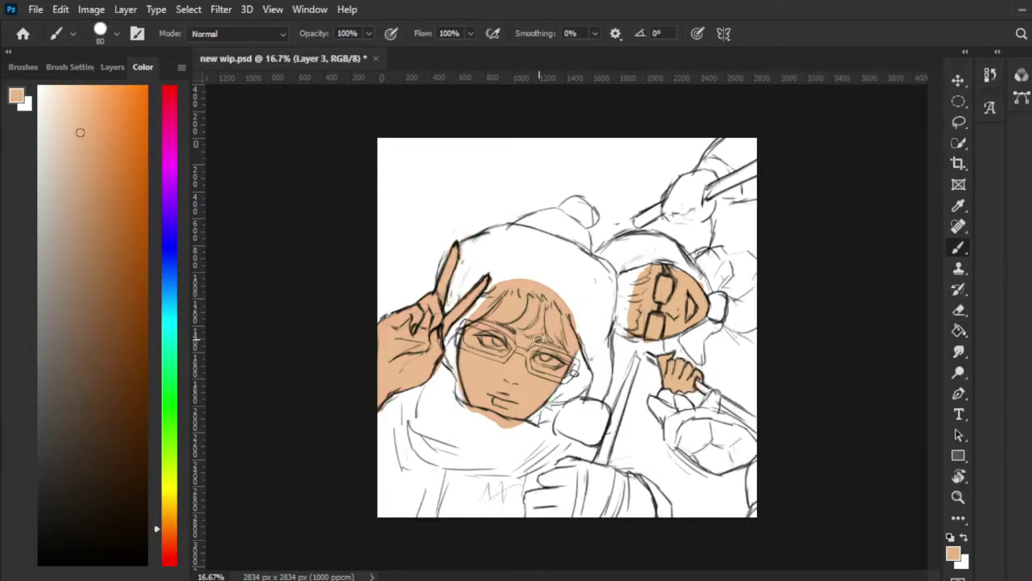
key("ctrl+plus")
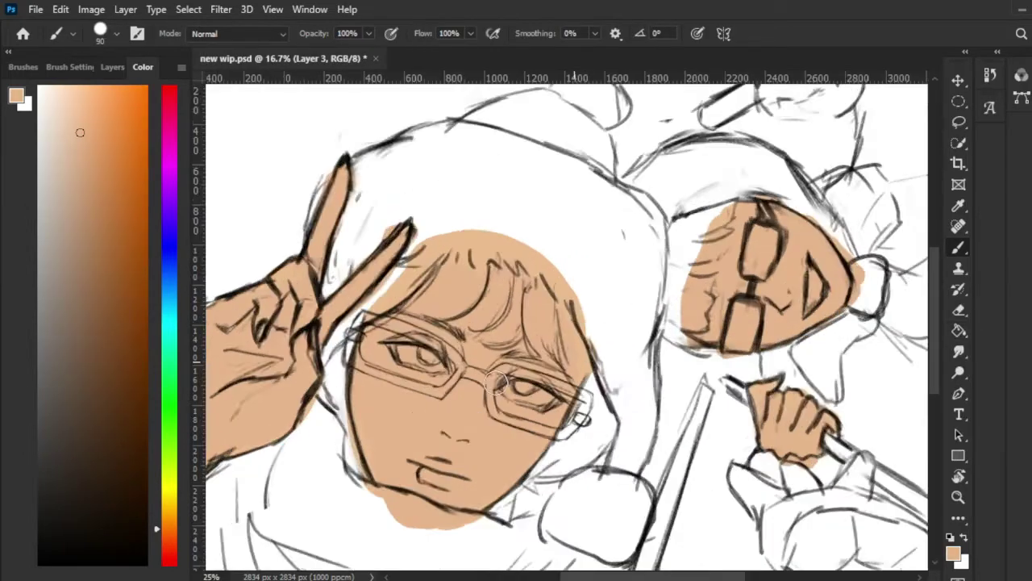
Fill the front character's beanie, its edges and both pompoms with light grey.
left_click_drag(466, 169, 549, 145)
left_click_drag(484, 153, 565, 234)
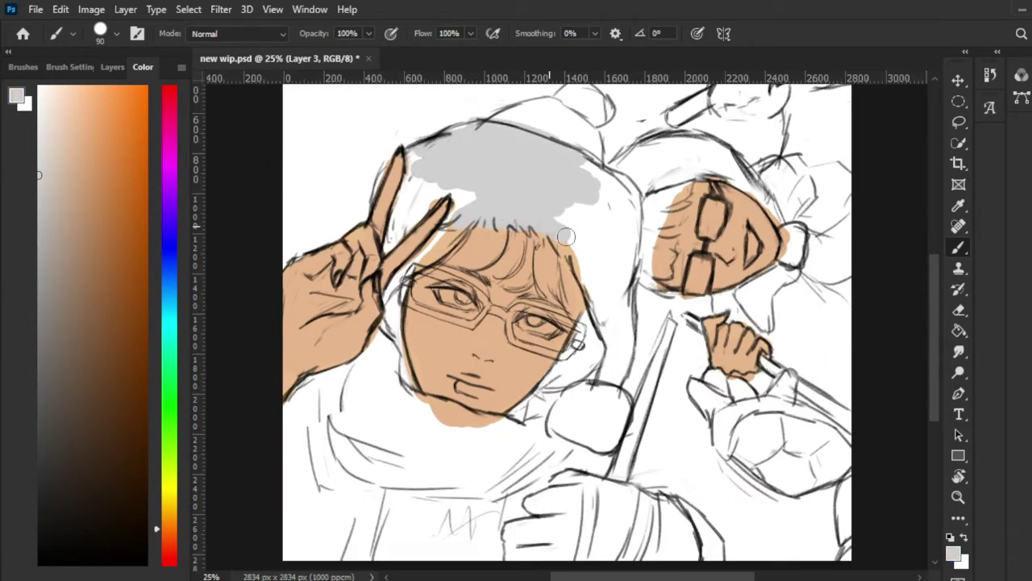
key("ctrl+minus")
mouse_move(581, 177)
left_mouse_down()
mouse_move(612, 266)
mouse_move(597, 439)
left_mouse_up()
left_click_drag(464, 246, 500, 290)
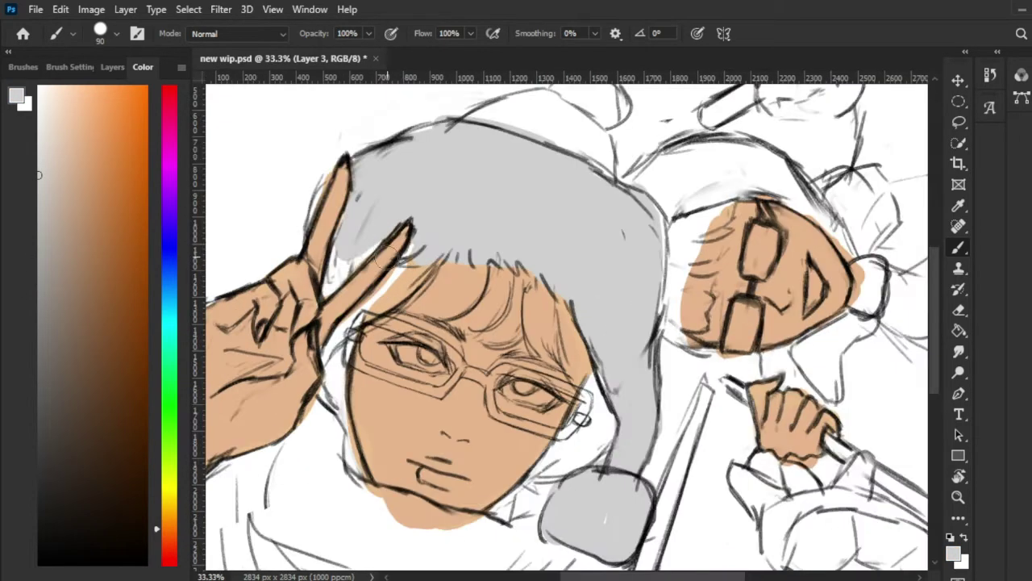
key("ctrl+plus")
key("ctrl+plus")
left_click_drag(327, 291, 430, 254)
scroll(392, 203, "up", 3)
left_click_drag(557, 218, 613, 274)
key("ctrl+minus")
On a new layer, paint soft orange blush across the front character's cheeks.
key("F5")
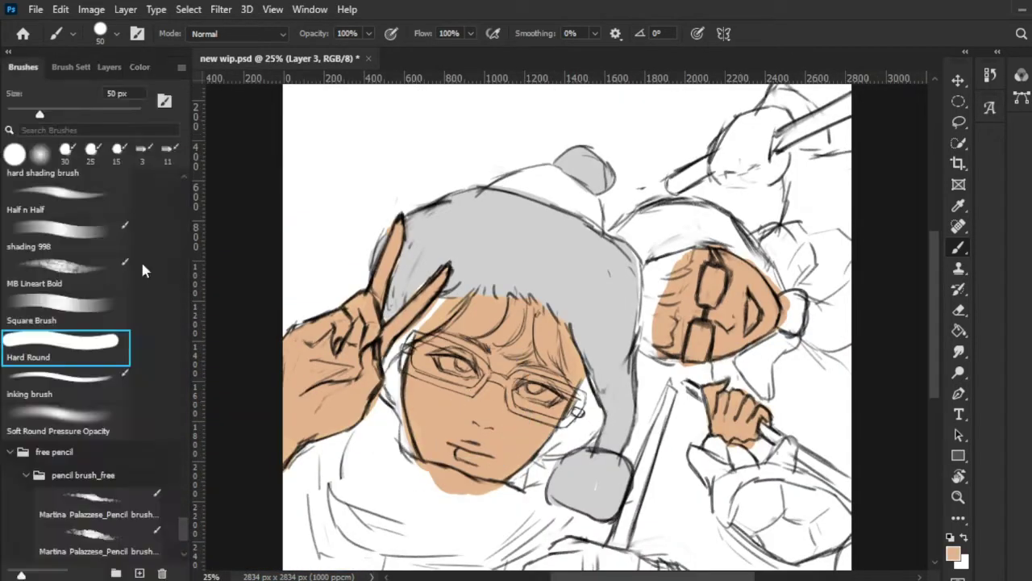
left_click(109, 158)
key("F5")
left_click(92, 424)
key("F7")
key("ctrl+shift+alt+n")
key("bracketright")
key("bracketright")
key("bracketright")
left_click_drag(423, 399, 548, 404)
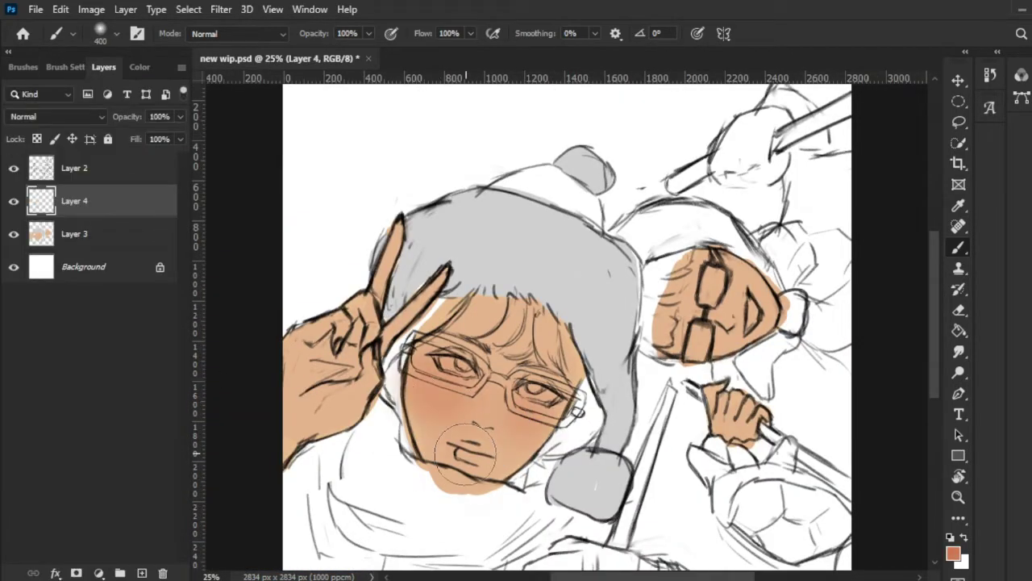
left_click_drag(393, 230, 435, 286)
left_click_drag(701, 338, 726, 294)
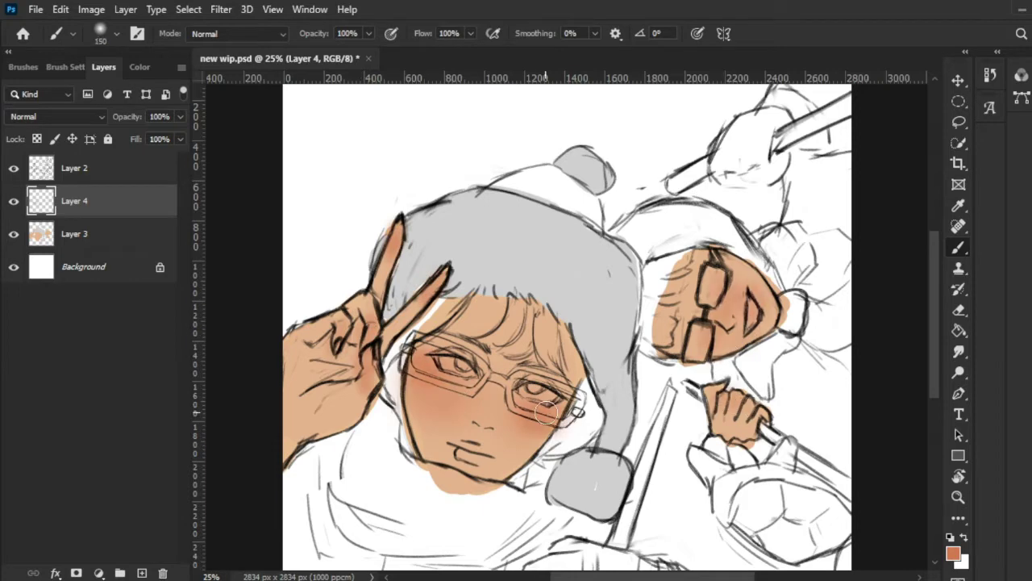
Switch to the Hard Round Pressure Opacity brush and paint red lips on the front face.
key("F5")
left_click(129, 259)
scroll(80, 322, "up", 5)
left_click(64, 278)
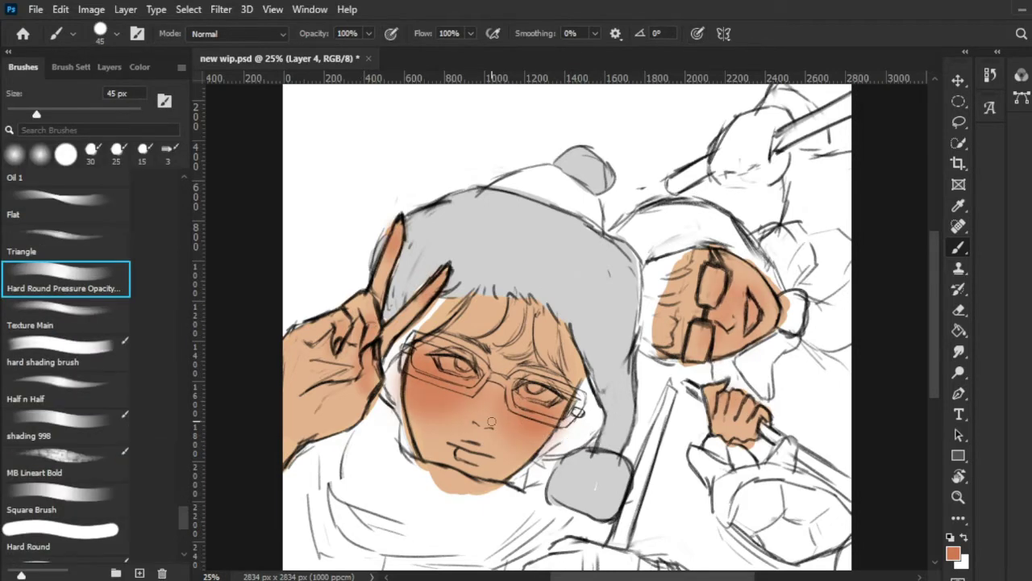
left_click_drag(476, 417, 497, 430)
key("ctrl+plus")
left_click(491, 482, "alt")
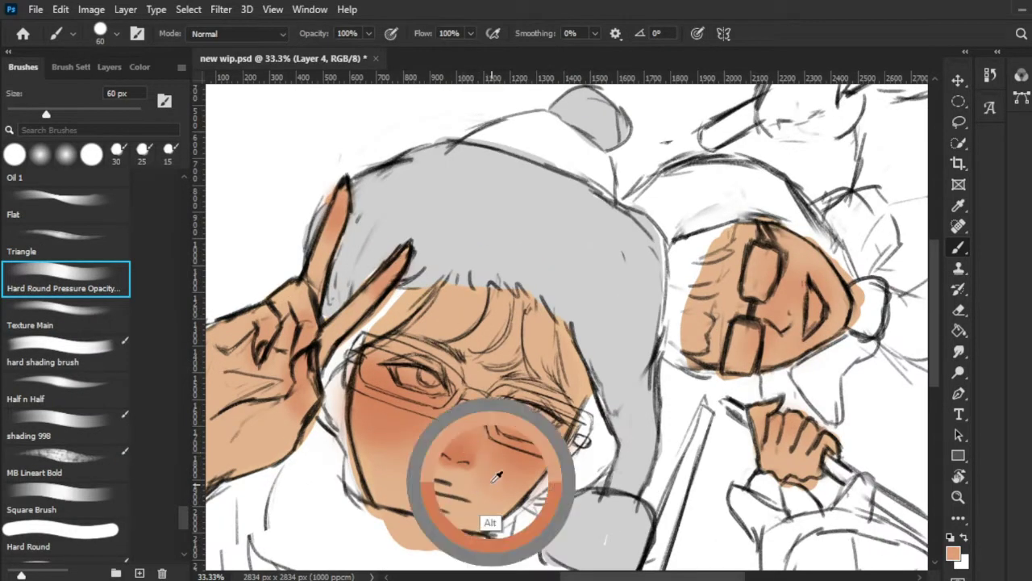
left_click(143, 67)
left_click(108, 151)
mouse_move(458, 499)
left_mouse_down()
mouse_move(405, 494)
mouse_move(460, 494)
left_mouse_up()
Sample the lip red and several peach skin tones from the face.
left_click(415, 474, "alt")
left_click(436, 494, "alt")
left_click(483, 503, "alt")
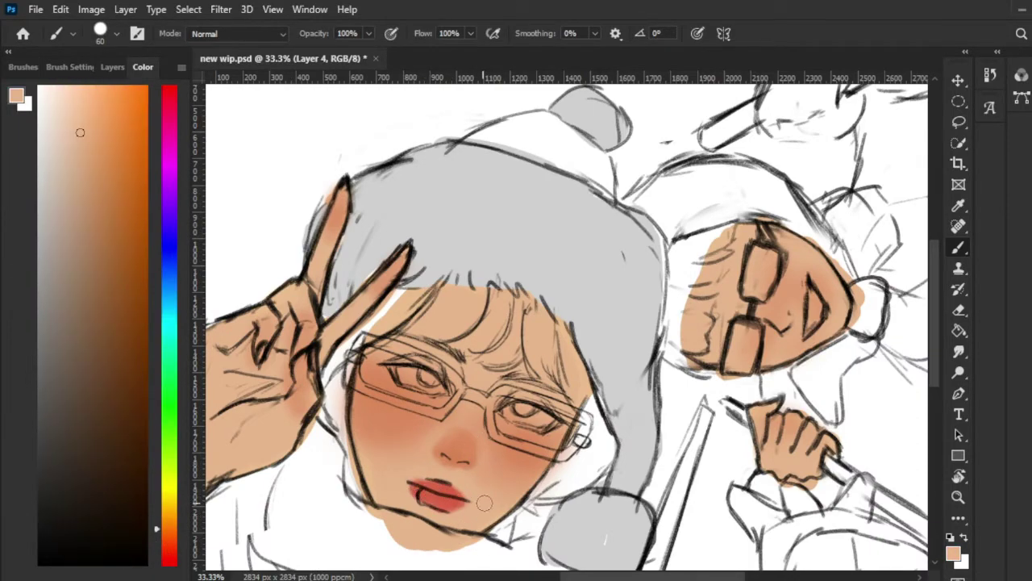
key("ctrl+plus")
key("ctrl+minus")
left_click(493, 417, "alt")
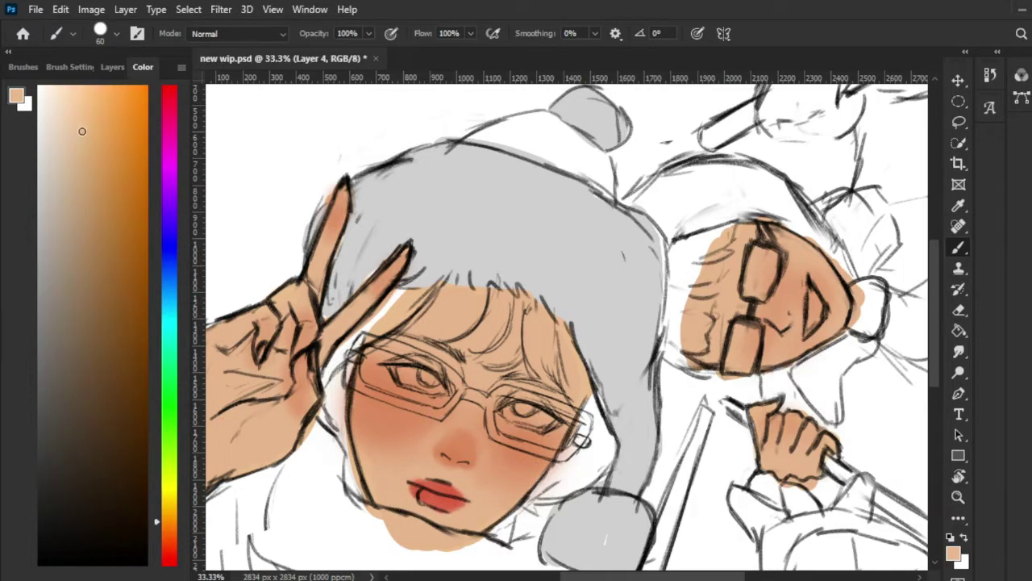
left_click(474, 416, "alt")
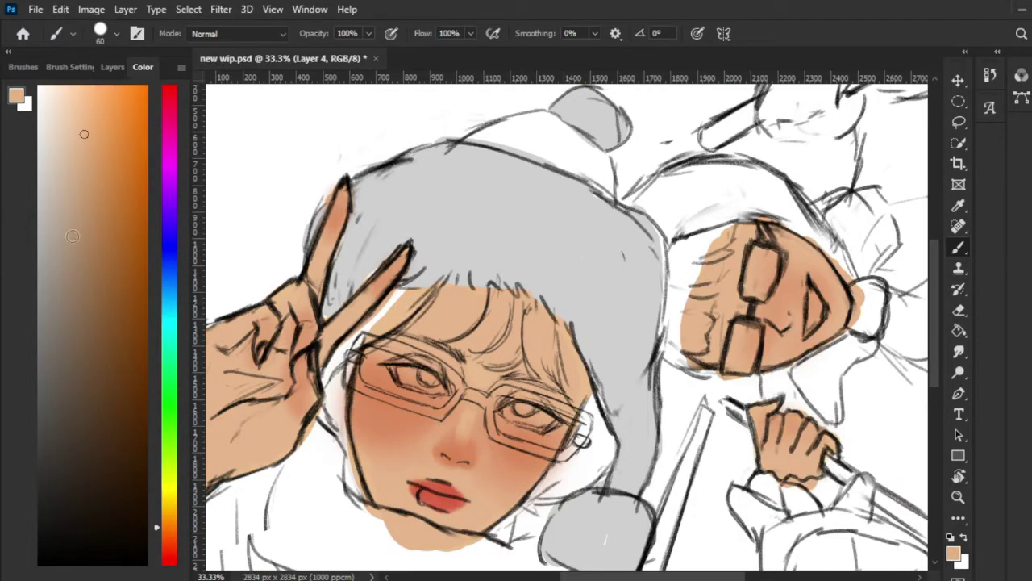
key("ctrl+minus")
key("ctrl+plus")
With a smaller brush, paint light peach over the raised fingers.
left_click(580, 337, "alt")
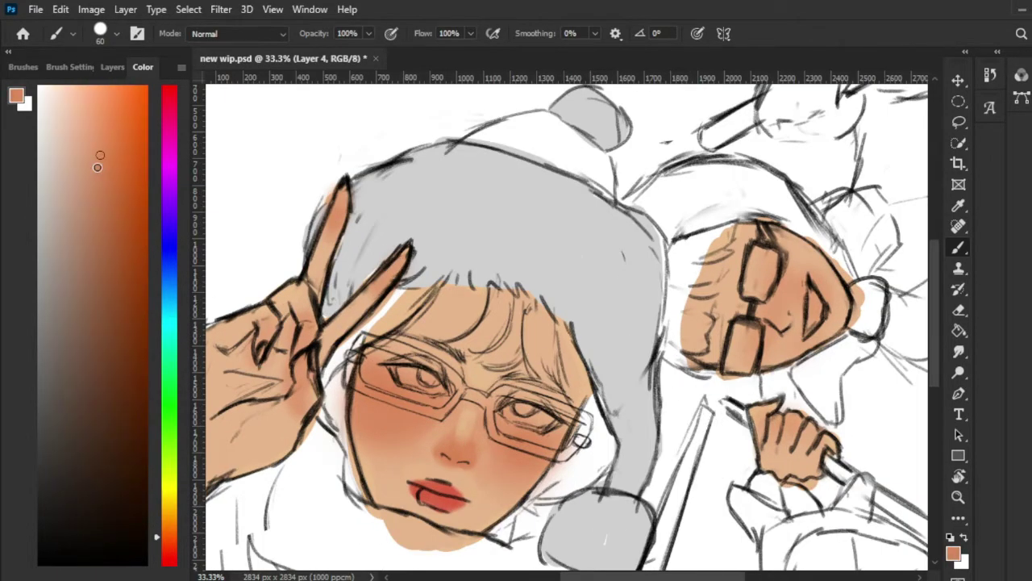
left_click(385, 475, "alt")
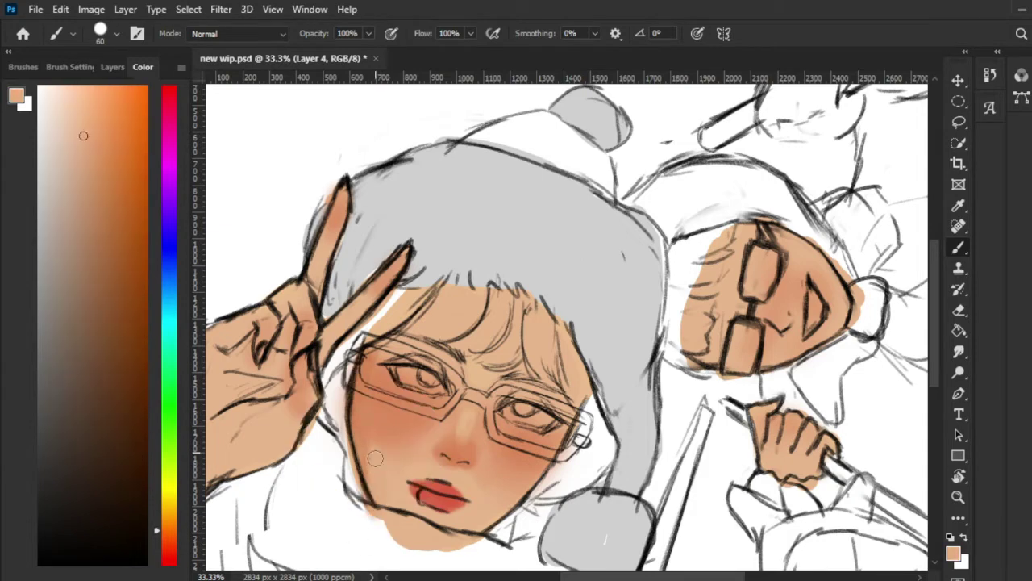
left_click(371, 496, "alt")
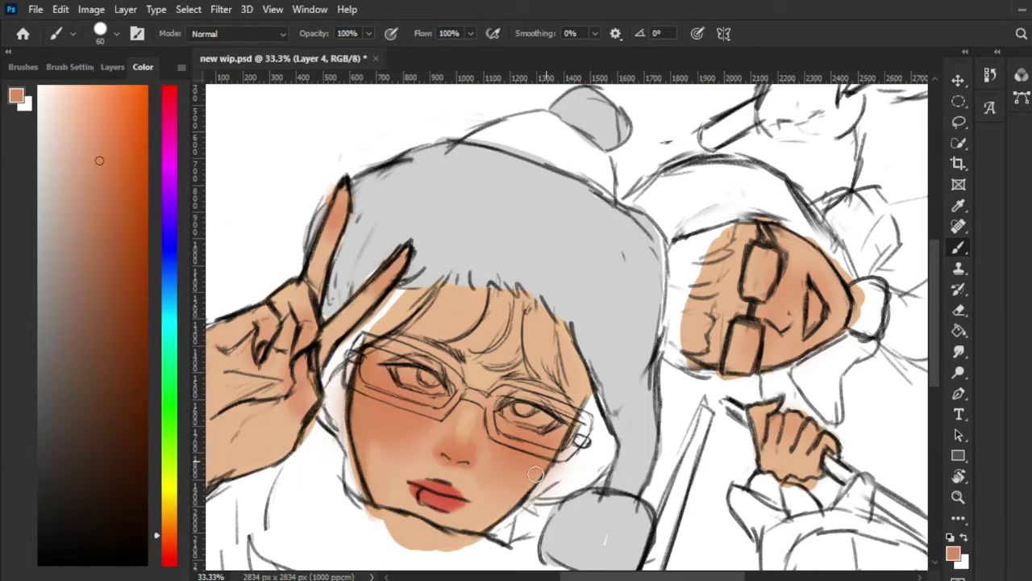
left_click(482, 492, "alt")
left_click(495, 486, "alt")
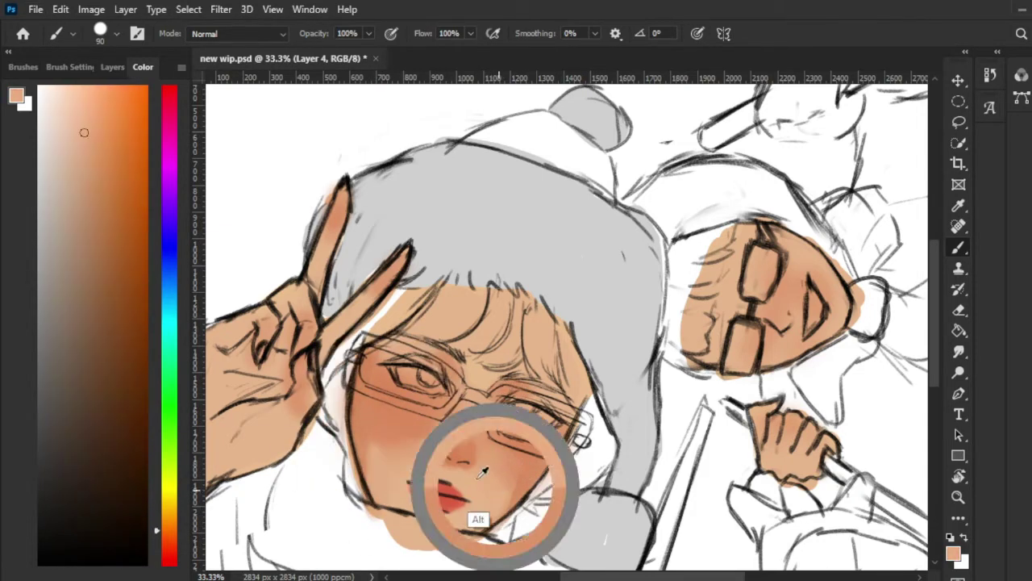
left_click(418, 416, "alt")
key("bracketleft")
key("bracketleft")
key("bracketleft")
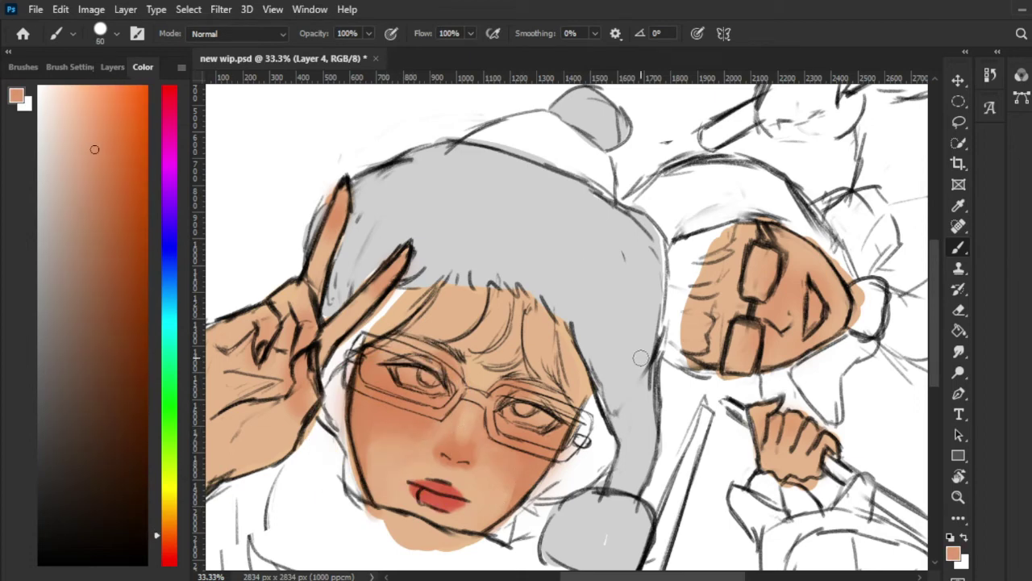
left_click(233, 325, "alt")
key("bracketleft")
key("bracketleft")
key("bracketleft")
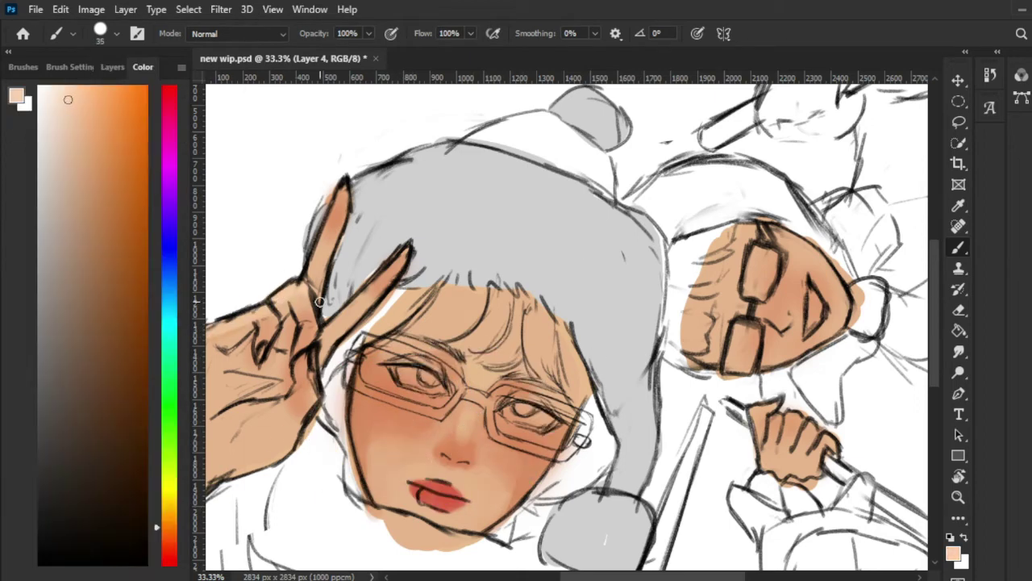
left_click_drag(319, 301, 375, 280)
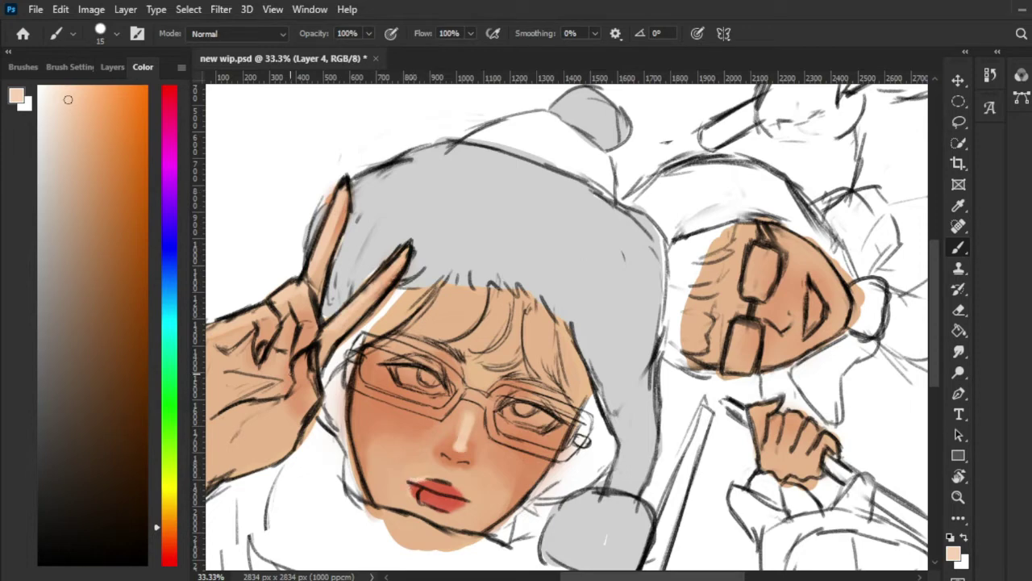
Shade the raised hand with darker orange and blend peach across the lower palm.
left_click(292, 285, "alt")
key("bracketright")
key("bracketright")
key("bracketright")
left_click_drag(218, 355, 306, 302)
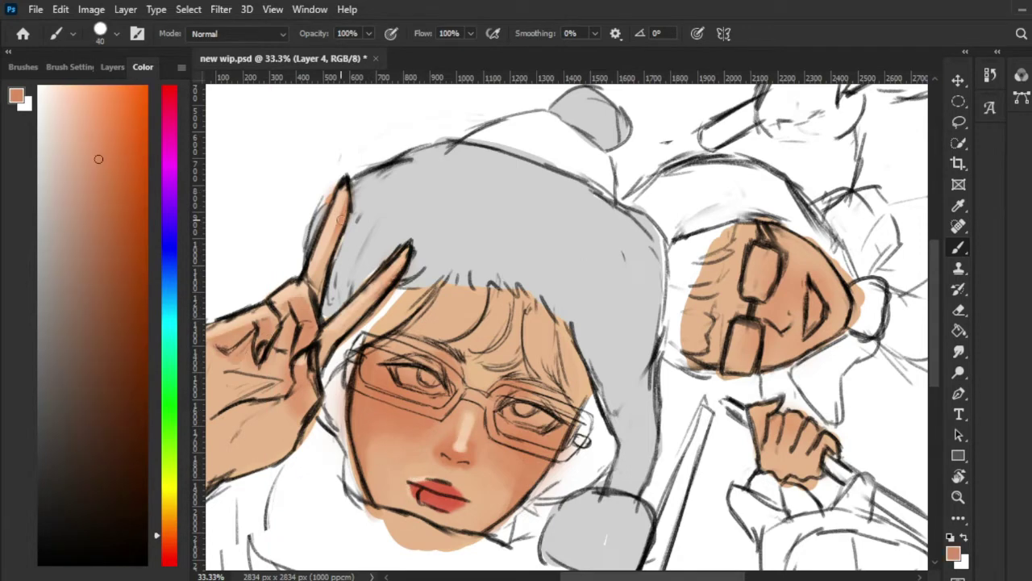
left_click_drag(338, 218, 379, 282)
left_click_drag(210, 367, 286, 357)
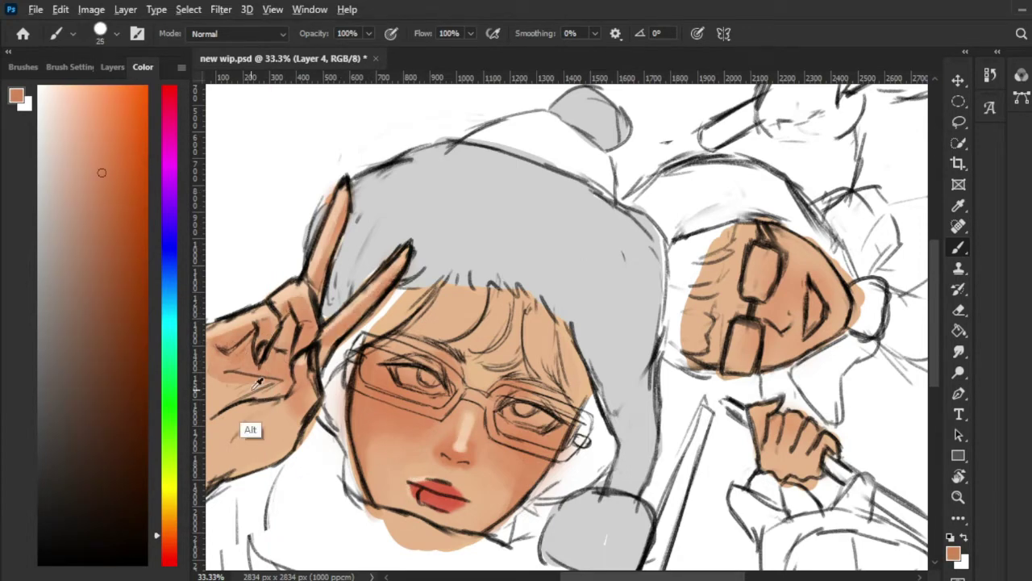
left_click(256, 383, "alt")
key("bracketright")
key("bracketright")
key("bracketright")
left_click_drag(217, 395, 274, 435)
left_click_drag(242, 387, 226, 439)
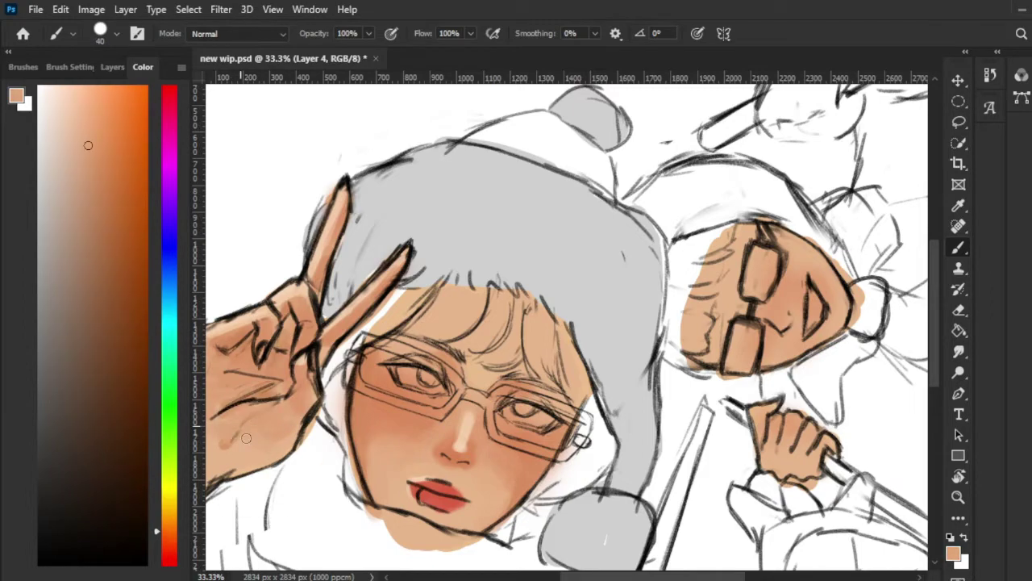
left_click(246, 391, "alt")
key("bracketright")
key("bracketright")
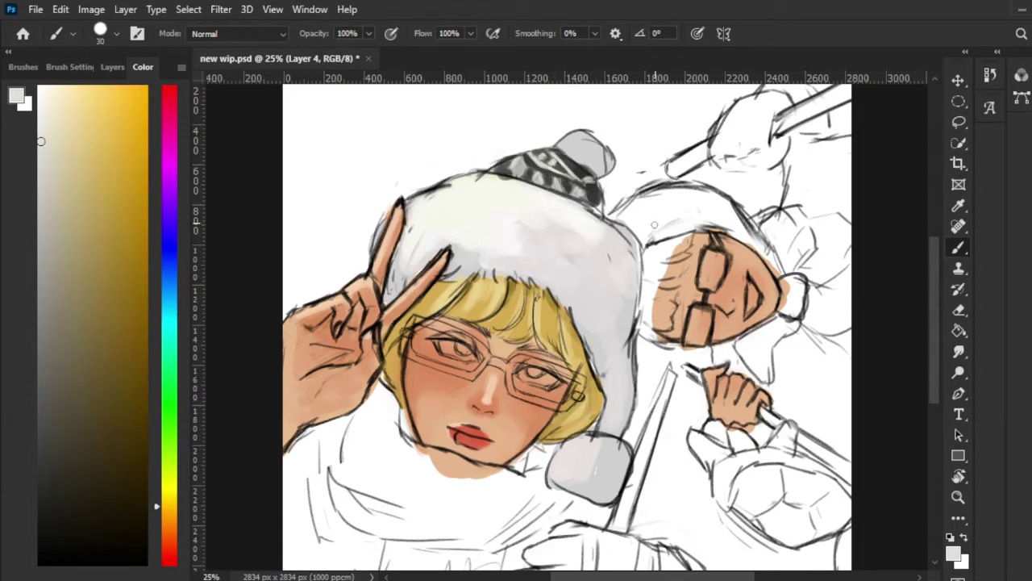
Brighten the white hat and its pompoms with near-white paint.
left_click(44, 99)
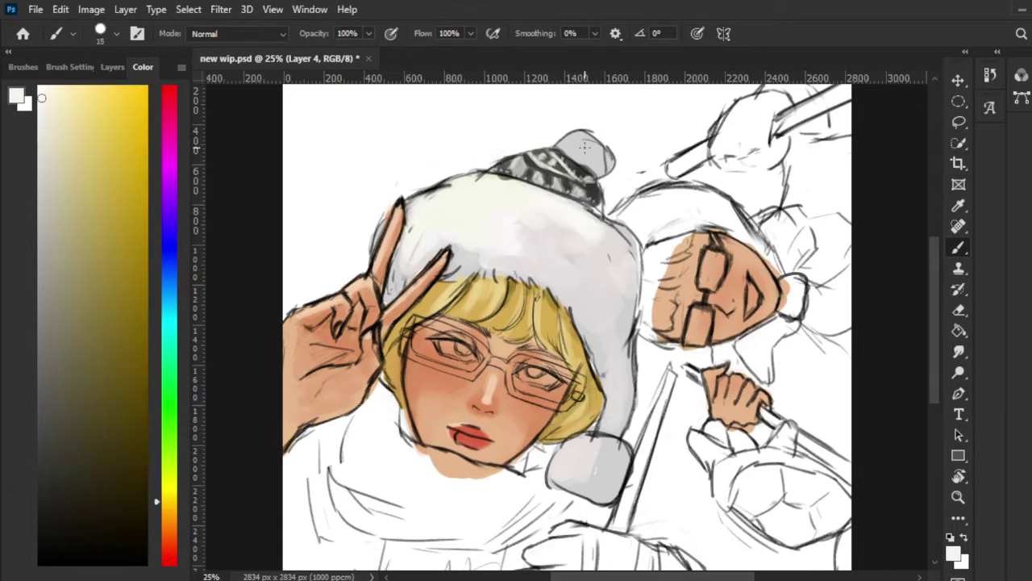
key("bracketright")
key("bracketright")
key("bracketright")
left_click_drag(569, 146, 597, 157)
left_click_drag(568, 452, 601, 484)
On Layer 3, paint a grey scarf under the front face.
scroll(426, 521, "down", 1)
left_click(39, 442)
key("alt+bracketleft")
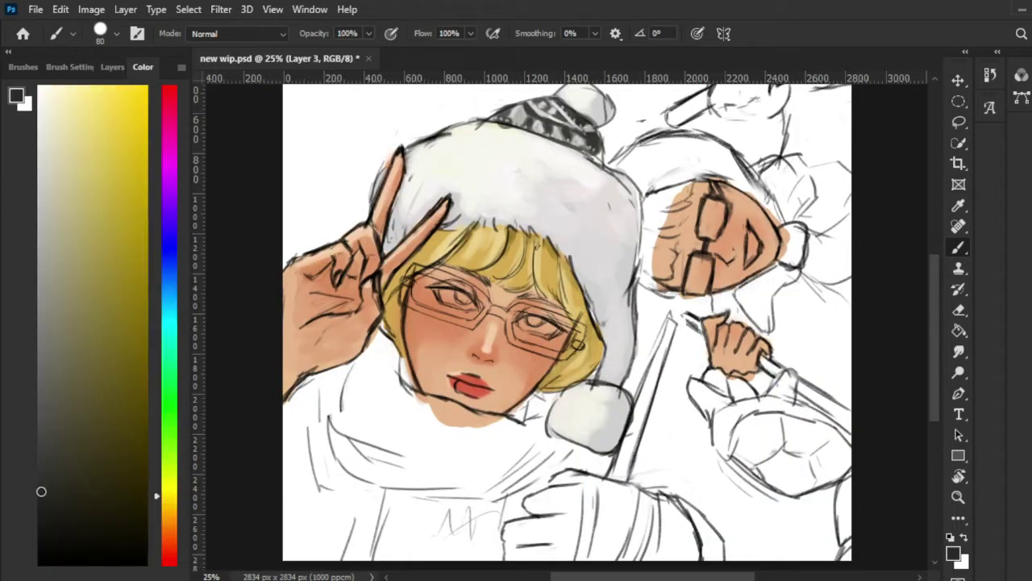
mouse_move(371, 347)
left_mouse_down()
mouse_move(347, 444)
mouse_move(500, 484)
left_mouse_up()
mouse_move(355, 468)
left_mouse_down()
mouse_move(400, 404)
mouse_move(524, 415)
left_mouse_up()
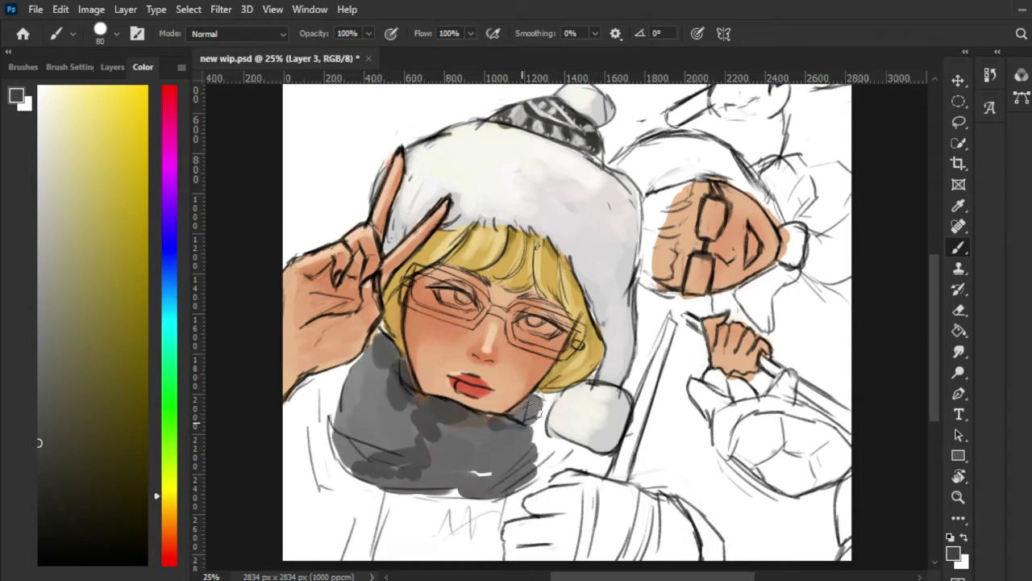
left_click_drag(379, 339, 483, 428)
left_click_drag(338, 436, 557, 484)
left_click(38, 469)
mouse_move(355, 355)
left_mouse_down()
mouse_move(416, 419)
mouse_move(525, 473)
mouse_move(445, 498)
mouse_move(444, 521)
mouse_move(404, 533)
mouse_move(476, 508)
left_mouse_up()
Add darker olive-grey strokes along the bottom of the scarf.
left_click(396, 541, "alt")
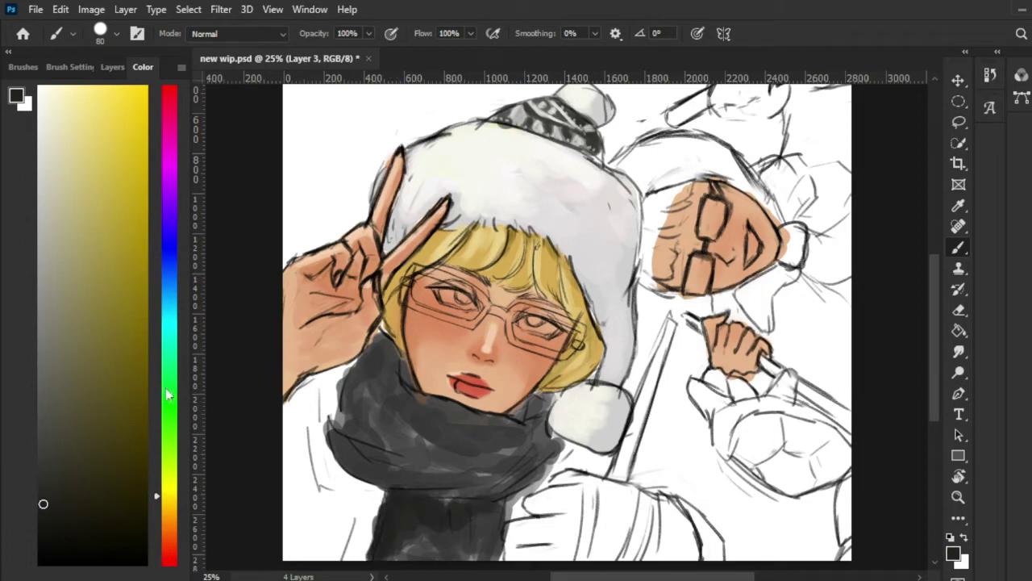
left_click(447, 495, "alt")
key("bracketright")
left_click(446, 544, "alt")
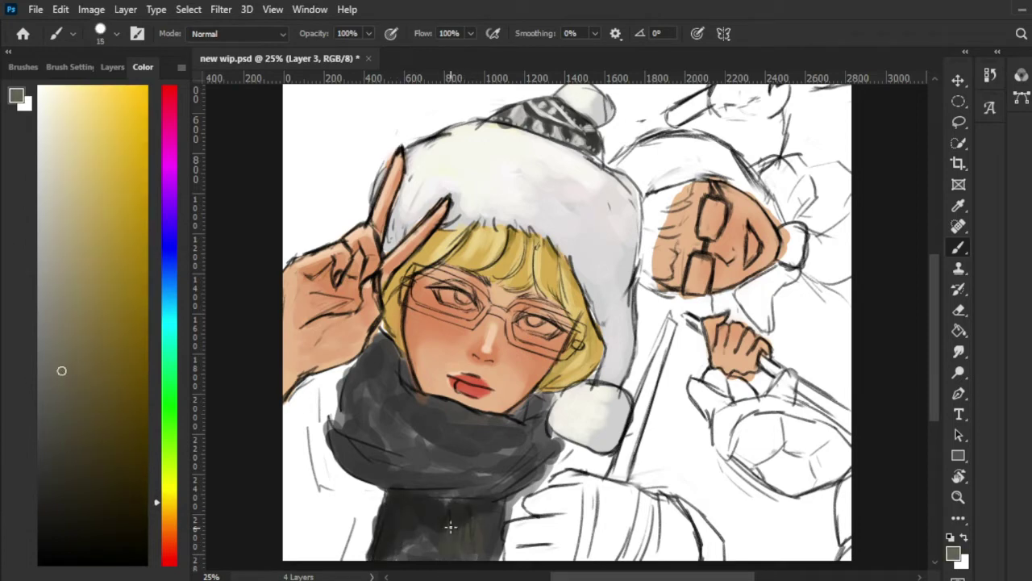
left_click_drag(440, 557, 496, 520)
Paint light grey hearts across the upper and left parts of the scarf.
left_click_drag(50, 201, 38, 131)
left_click_drag(494, 429, 500, 431)
left_click_drag(454, 429, 459, 431)
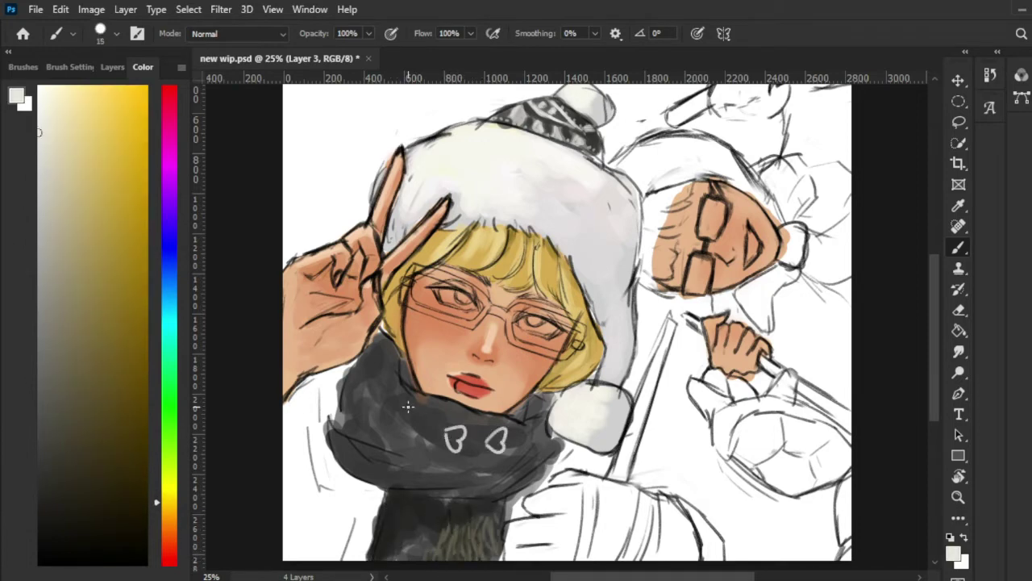
left_click_drag(413, 406, 420, 408)
left_click_drag(381, 379, 387, 380)
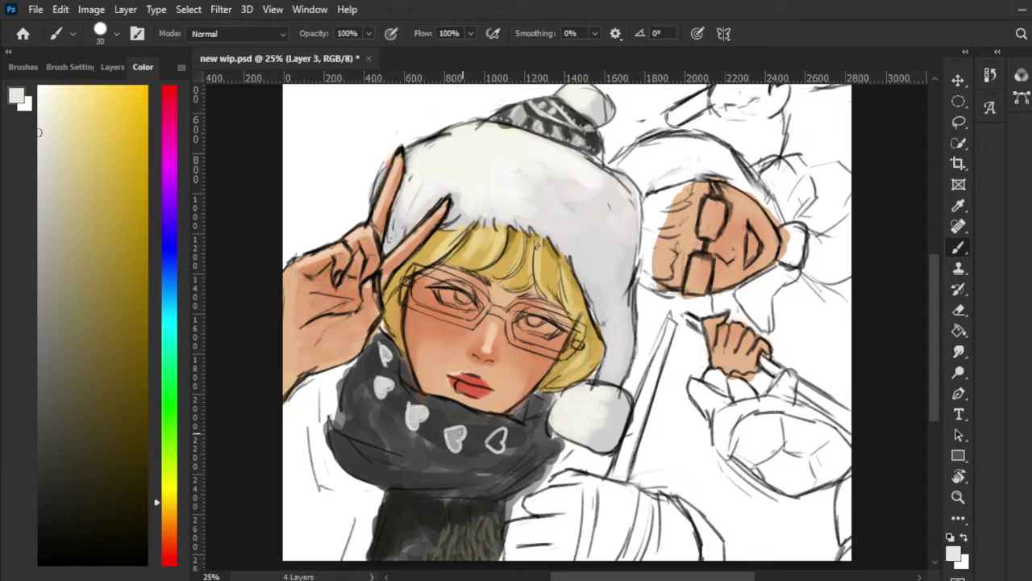
left_click_drag(360, 398, 355, 379)
left_click_drag(361, 361, 369, 372)
left_click_drag(337, 420, 367, 429)
left_click_drag(392, 433, 400, 442)
left_click_drag(421, 453, 429, 463)
Add a row of light grey hearts along the lower scarf.
left_click_drag(524, 452, 532, 461)
left_click_drag(354, 461, 368, 477)
left_click_drag(386, 473, 402, 486)
left_click_drag(424, 479, 436, 487)
left_click_drag(500, 486, 510, 494)
key("bracketleft")
Shade the hearts with beige-khaki, then choose near-black with a smaller brush.
left_click_drag(69, 212, 74, 227)
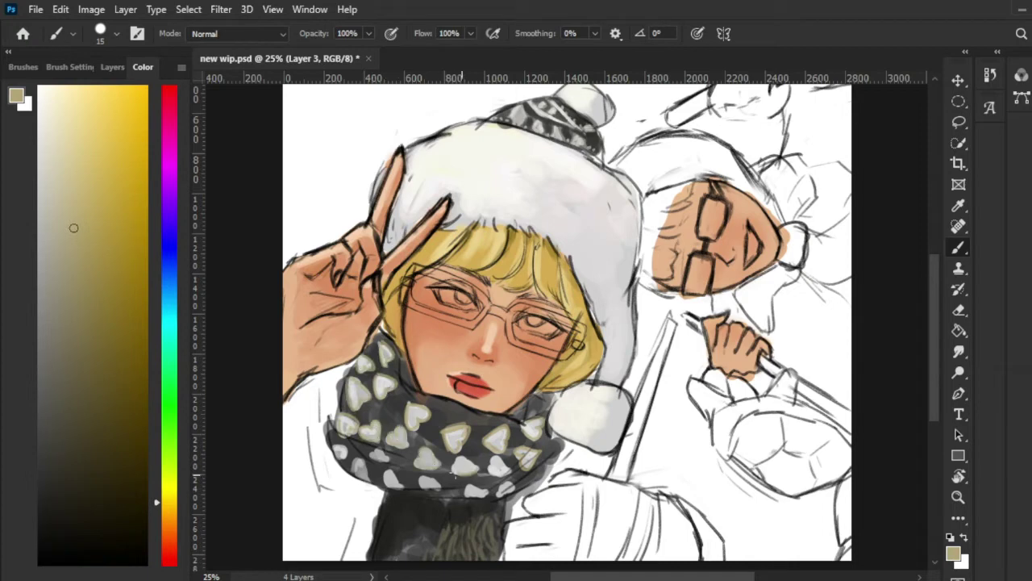
left_click(39, 140)
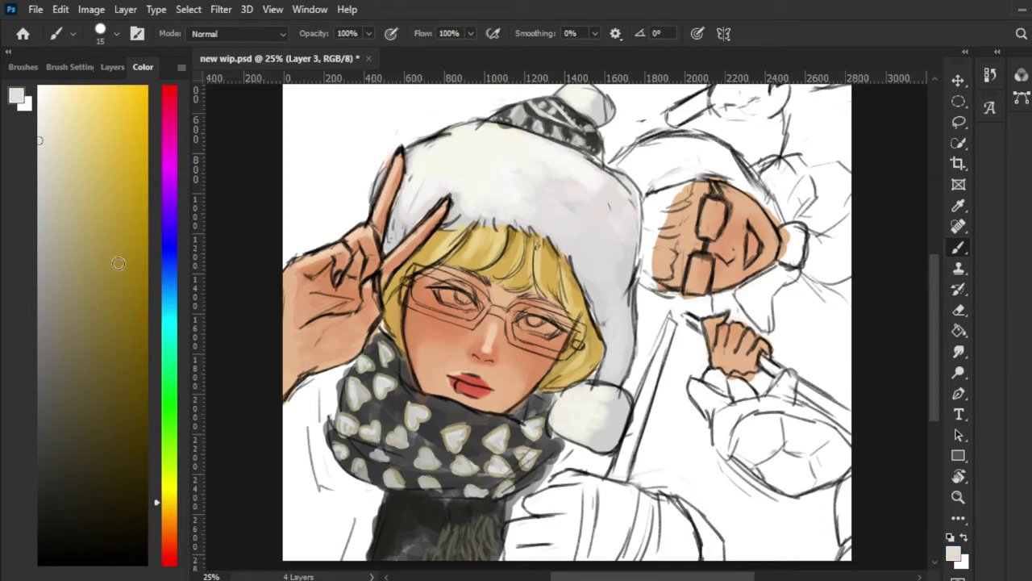
left_click(377, 410, "alt")
key("bracketleft")
key("bracketleft")
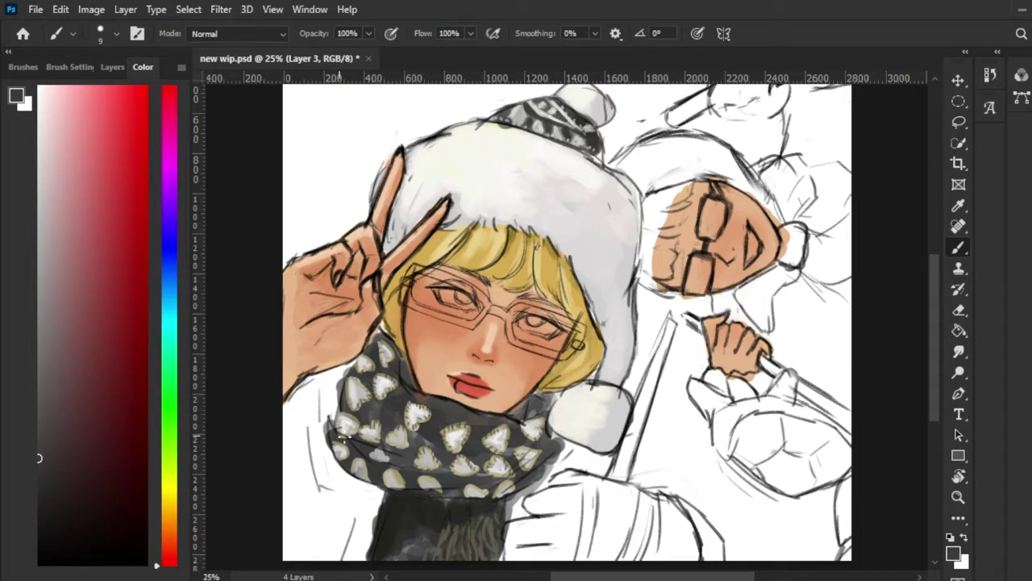
Add a new layer beneath Layer 3, select Layer 4, and pick a darker colour.
left_click(112, 67)
left_click(143, 312)
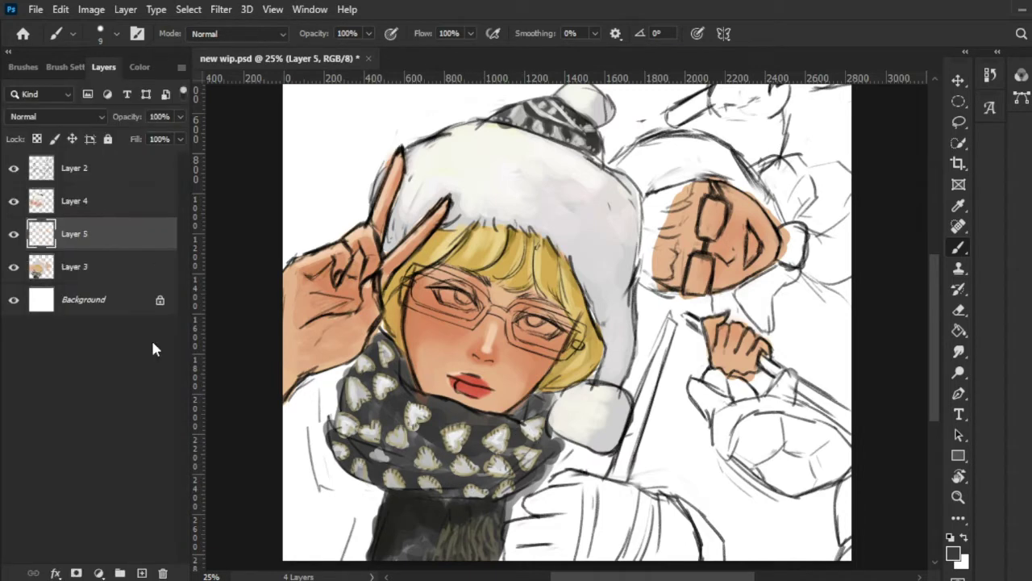
left_click(143, 67)
left_click(38, 531)
key("bracketright")
key("bracketright")
key("bracketright")
key("F7")
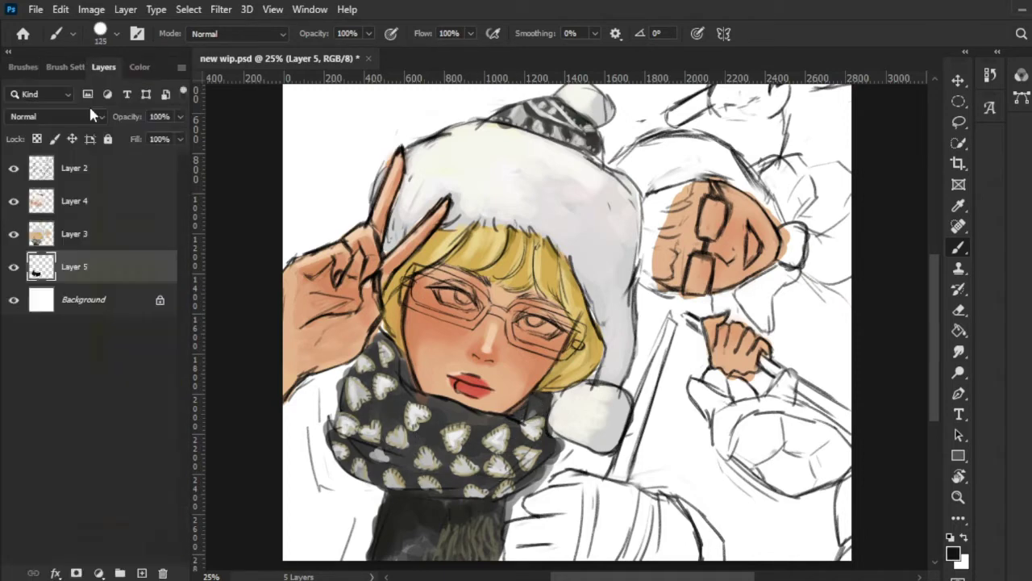
key("alt+bracketright")
key("bracketleft")
key("bracketleft")
key("bracketleft")
key("alt+bracketright")
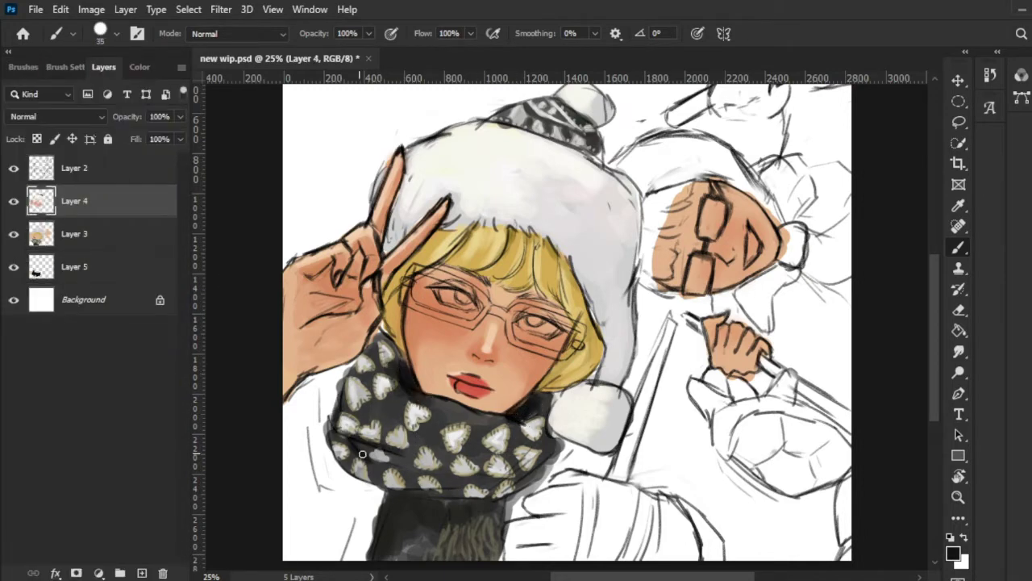
key("bracketleft")
key("bracketleft")
key("bracketleft")
key("bracketright")
key("bracketright")
Darken the scarf nearly black around the hearts and add a grey shadow beside it.
mouse_move(454, 446)
left_mouse_down()
mouse_move(467, 484)
mouse_move(430, 428)
mouse_move(524, 452)
left_mouse_up()
mouse_move(395, 459)
left_mouse_down()
mouse_move(409, 392)
mouse_move(413, 455)
left_mouse_up()
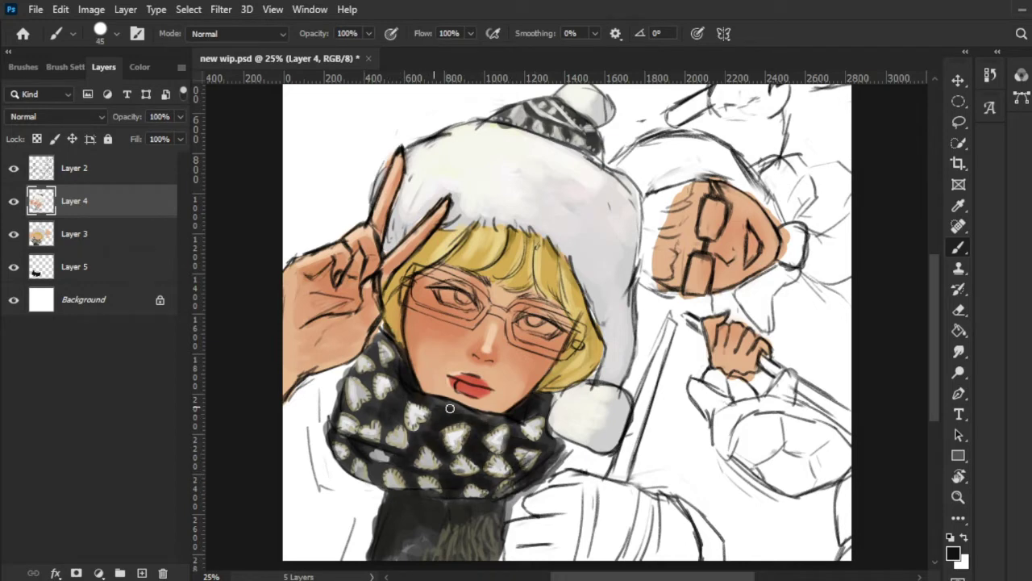
left_click_drag(426, 413, 488, 407)
key("F6")
left_click_drag(468, 484, 516, 464)
left_click_drag(427, 431, 449, 454)
left_click_drag(397, 505, 435, 532)
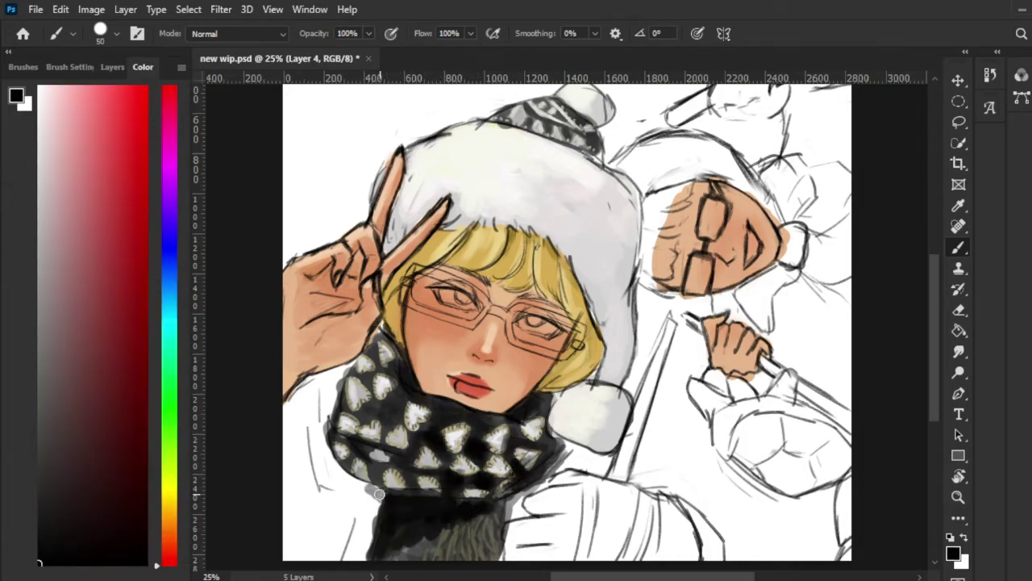
left_click_drag(322, 379, 339, 516)
On Layer 3, paint a dark brown coat behind the scarf.
key("F7")
key("alt+bracketleft")
key("F6")
left_click(139, 482)
left_click_drag(322, 379, 339, 497)
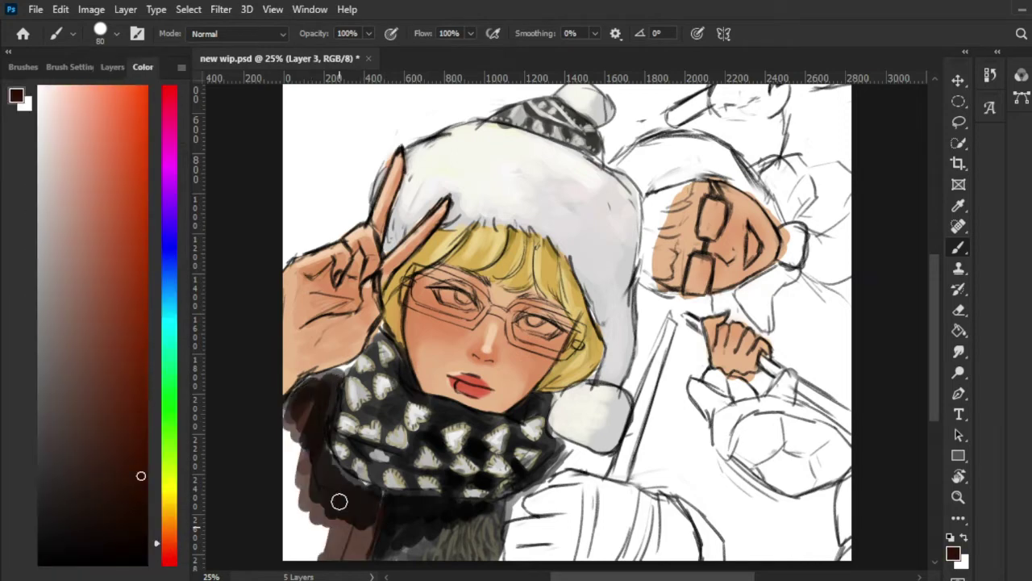
left_click_drag(322, 427, 299, 557)
Extend the dark coat at the lower left, behind the raised hand and below the scarf.
key("F5")
key("F7")
key("alt+bracketleft")
left_click_drag(302, 414, 341, 474)
key("alt+bracketright")
key("alt+bracketright")
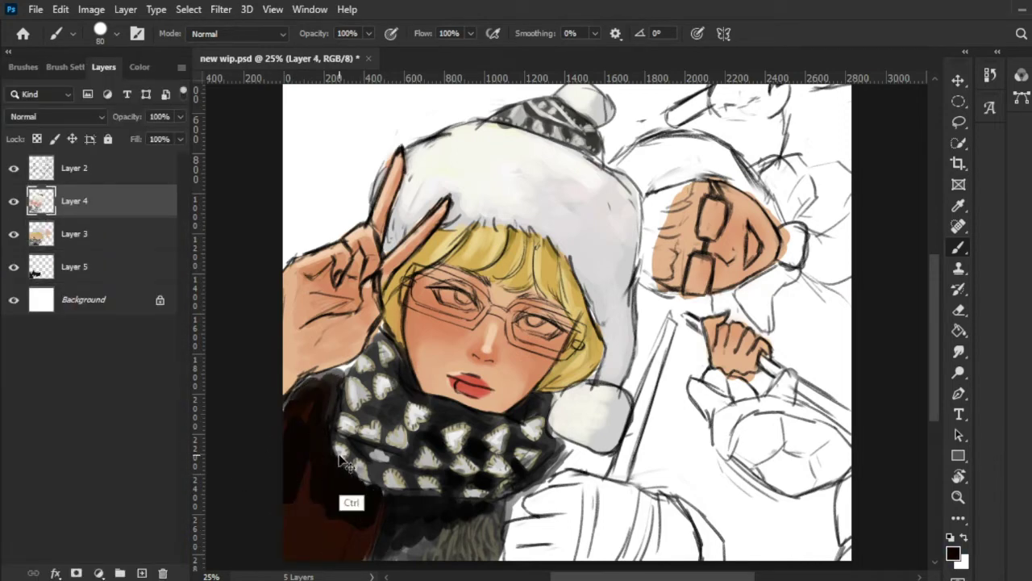
key("F6")
left_click_drag(330, 380, 343, 408)
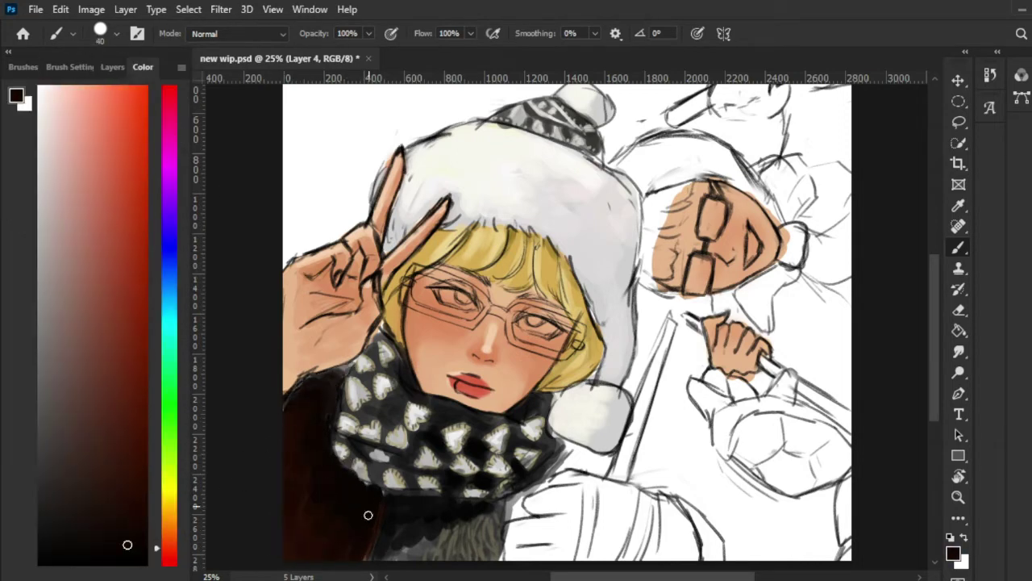
key("bracketleft")
key("bracketleft")
key("bracketleft")
mouse_move(508, 520)
left_mouse_down()
mouse_move(544, 480)
mouse_move(605, 452)
left_mouse_up()
On Layer 3, block in the sleeve with blue-grey using a large brush.
key("F7")
key("alt+bracketleft")
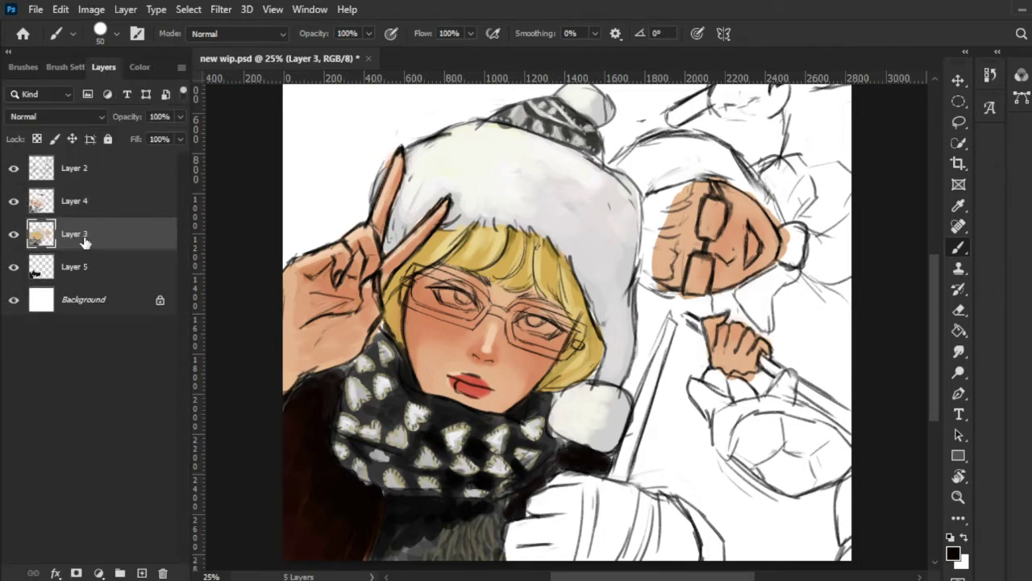
key("F6")
left_click(70, 252)
key("F5")
mouse_move(532, 504)
left_mouse_down()
mouse_move(580, 488)
mouse_move(597, 524)
left_mouse_up()
key("F6")
key("bracketright")
key("bracketright")
key("bracketright")
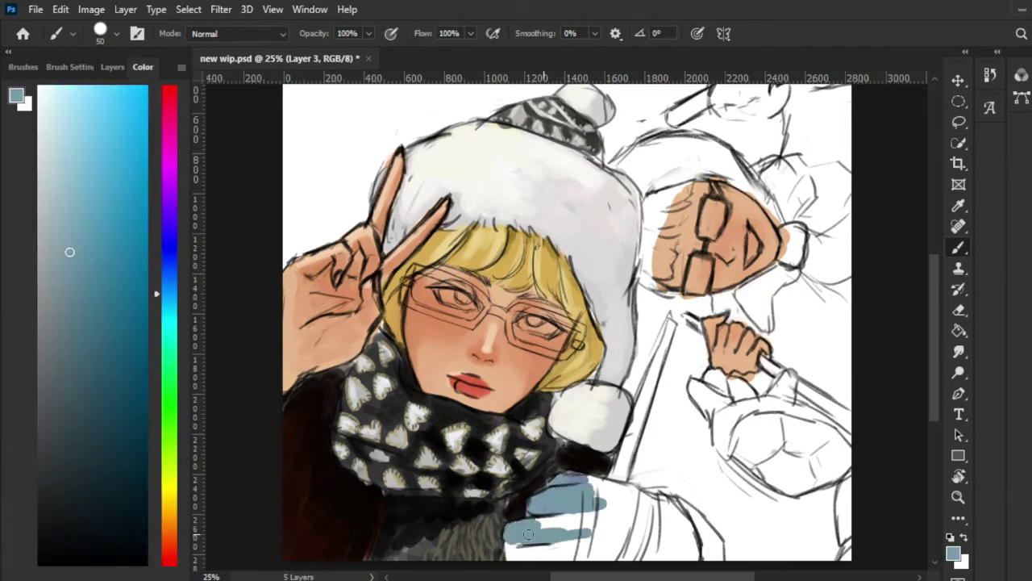
left_click_drag(524, 548, 638, 500)
mouse_move(581, 484)
left_mouse_down()
mouse_move(694, 532)
mouse_move(718, 556)
left_mouse_up()
Paint a dark edge beside the sleeve, then extend the light blue down over it.
left_click(368, 510, "alt")
key("bracketleft")
key("bracketleft")
key("bracketleft")
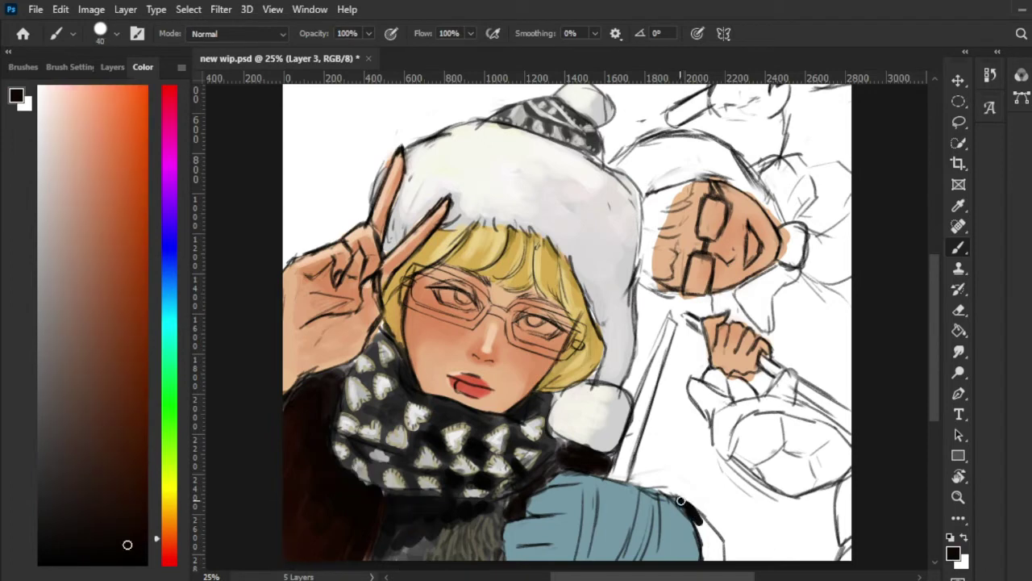
left_click_drag(322, 375, 343, 472)
left_click(340, 462, "alt")
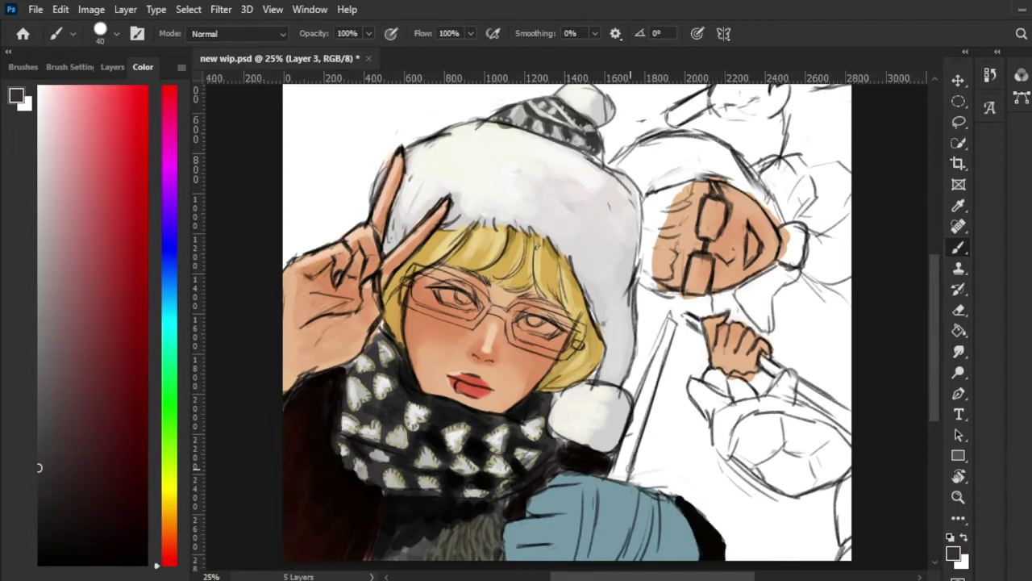
key("F5")
key("F6")
left_click(697, 515, "alt")
left_click(618, 495, "alt")
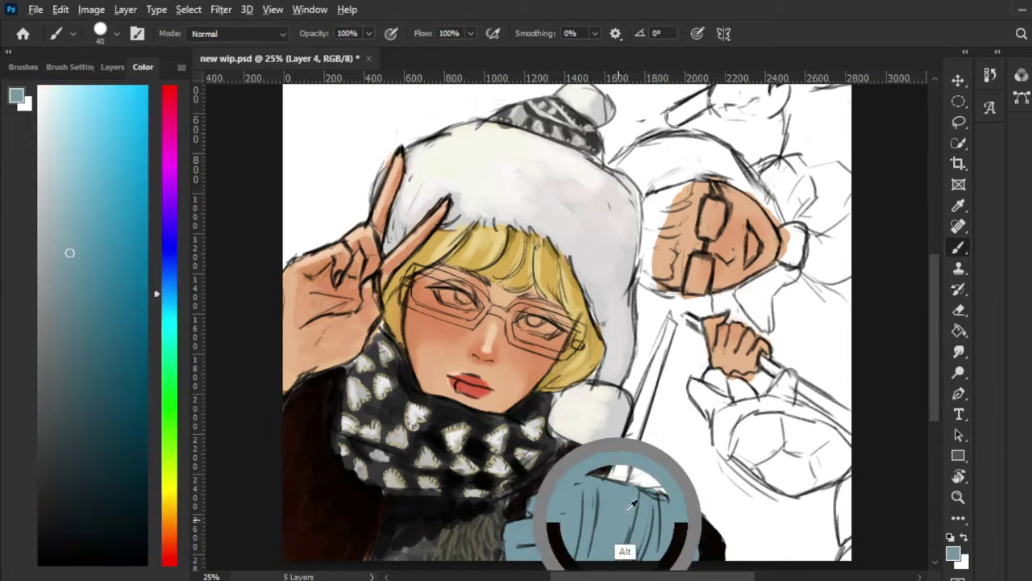
left_click_drag(665, 503, 692, 562)
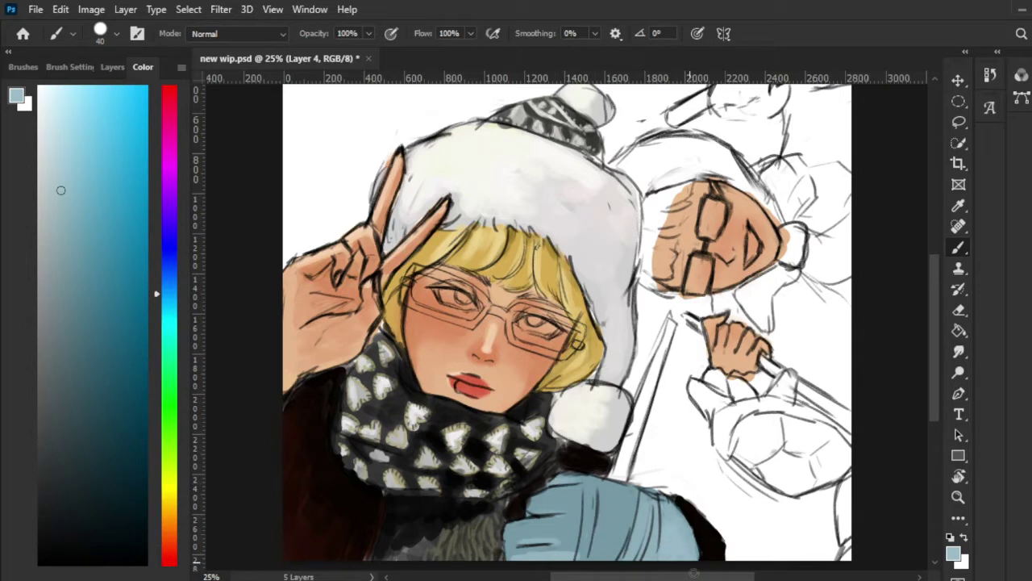
Add fine cross-hatch texture lines across the sleeve with a small brush.
key("bracketleft")
key("bracketleft")
key("bracketleft")
left_click_drag(686, 501, 655, 561)
left_click_drag(697, 524, 652, 561)
left_click_drag(645, 517, 627, 561)
left_click_drag(660, 492, 626, 545)
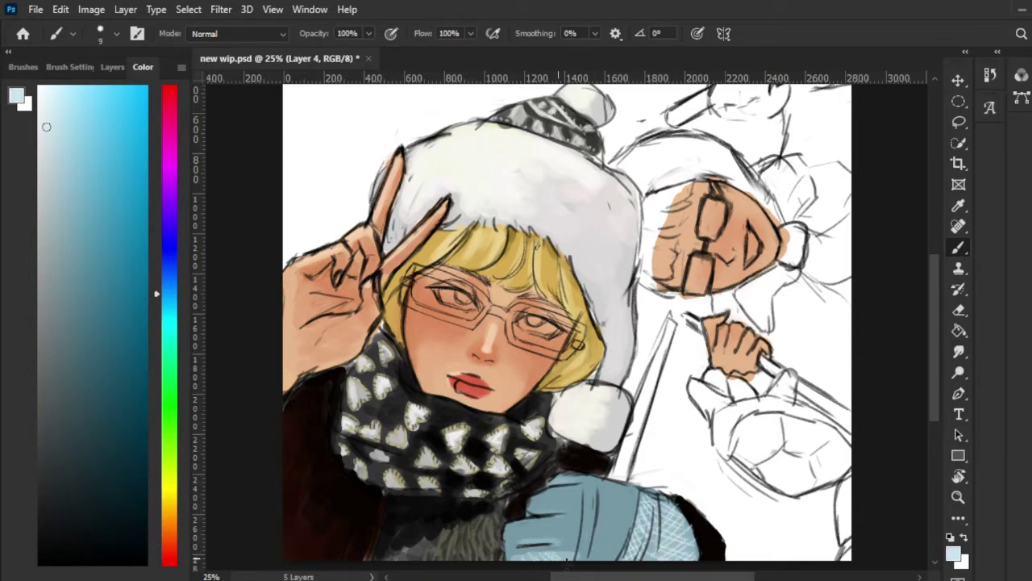
Rework the sleeve with broad light-blue strokes and sample deeper blue and grey-green.
left_click(606, 550, "alt")
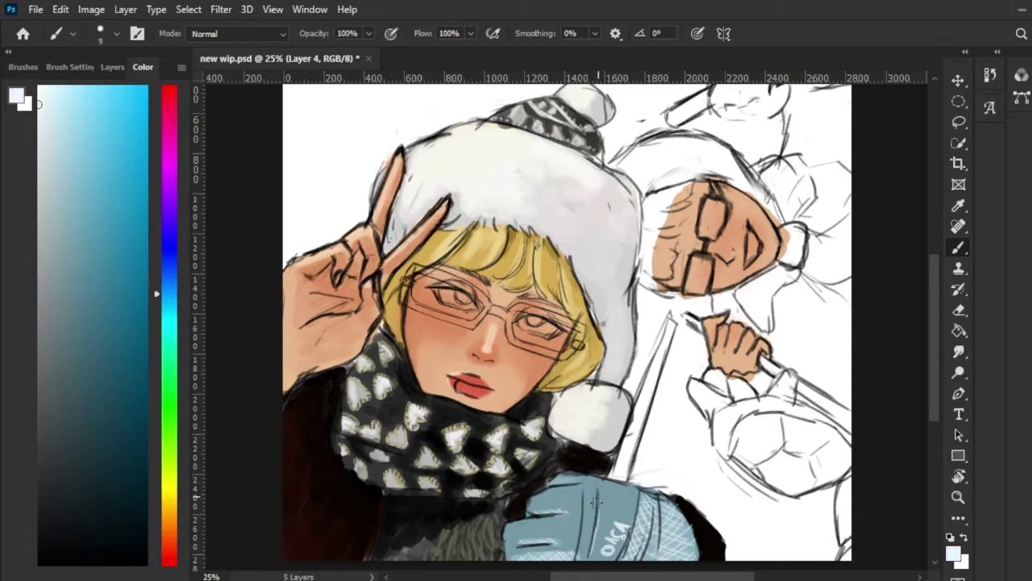
left_click(634, 557, "alt")
key("bracketright")
key("bracketright")
key("bracketright")
left_click_drag(621, 479, 545, 512)
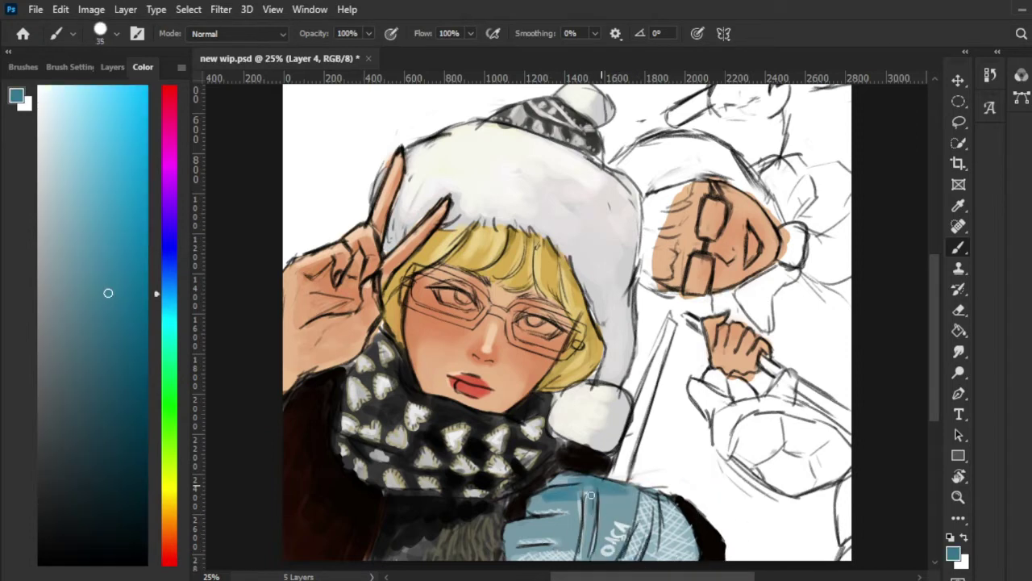
left_click_drag(593, 488, 516, 552)
left_click_drag(516, 536, 574, 505)
left_click(608, 540, "alt")
key("alt+bracketleft")
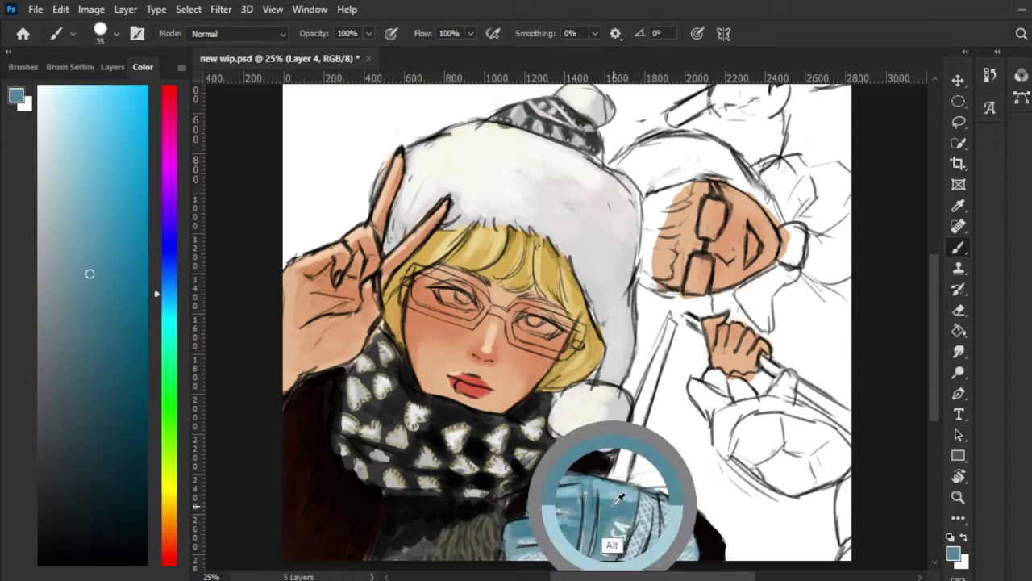
left_click(597, 493, "alt")
On Layer 4, paint a grey-green strap and a red ski pole outlined in near-black.
left_click(643, 555, "alt")
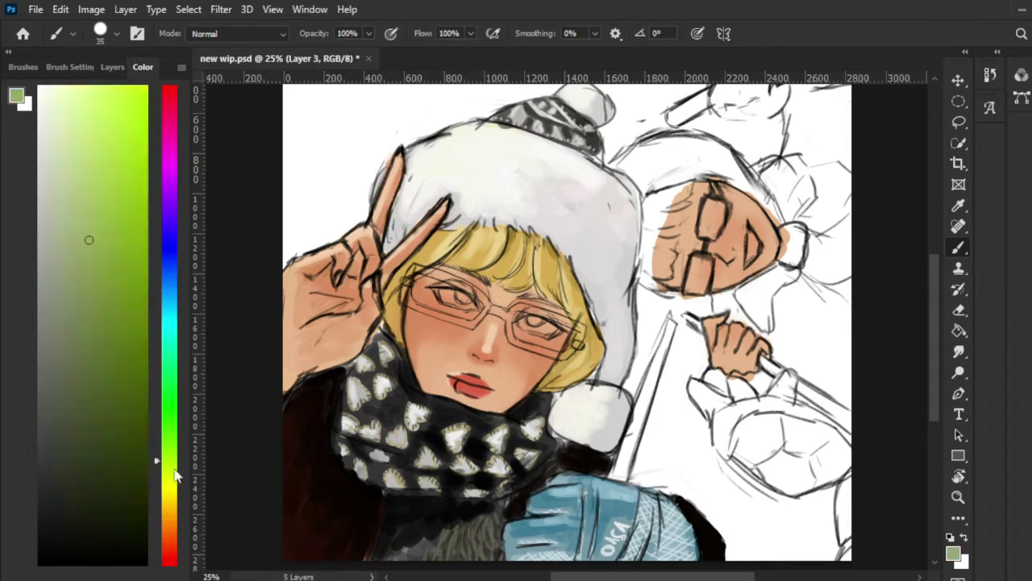
key("alt+bracketright")
left_click_drag(599, 478, 586, 556)
left_click(495, 441, "alt")
left_click(468, 385, "alt")
left_click_drag(670, 321, 625, 476)
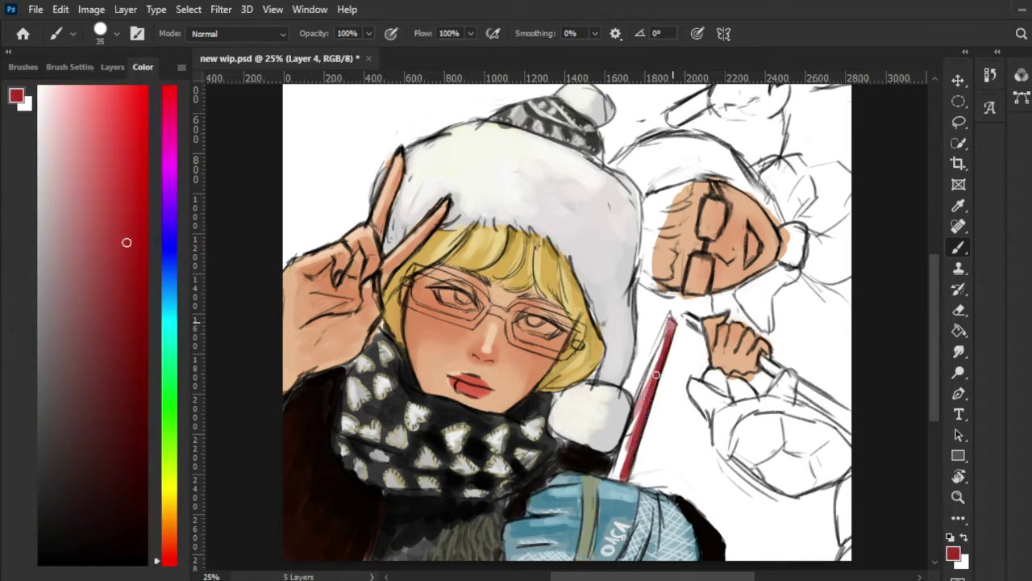
left_click(601, 464, "alt")
key("bracketleft")
key("bracketleft")
left_click_drag(671, 323, 627, 476)
Fill the Background layer with blue sky using the Paint Bucket.
left_click(630, 452, "alt")
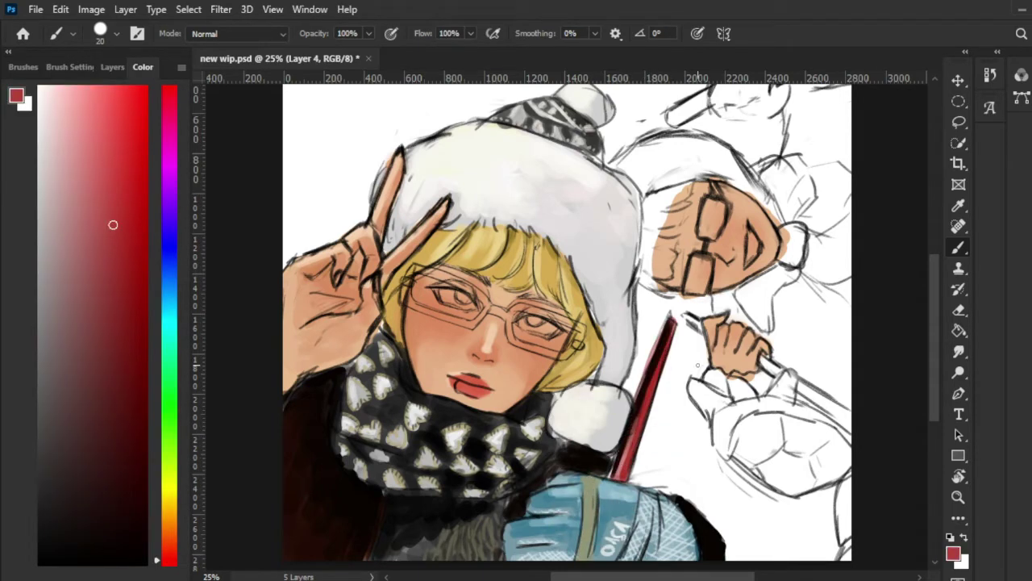
key("ctrl+minus")
key("alt+comma")
left_click(169, 268)
key("g")
left_click(645, 237)
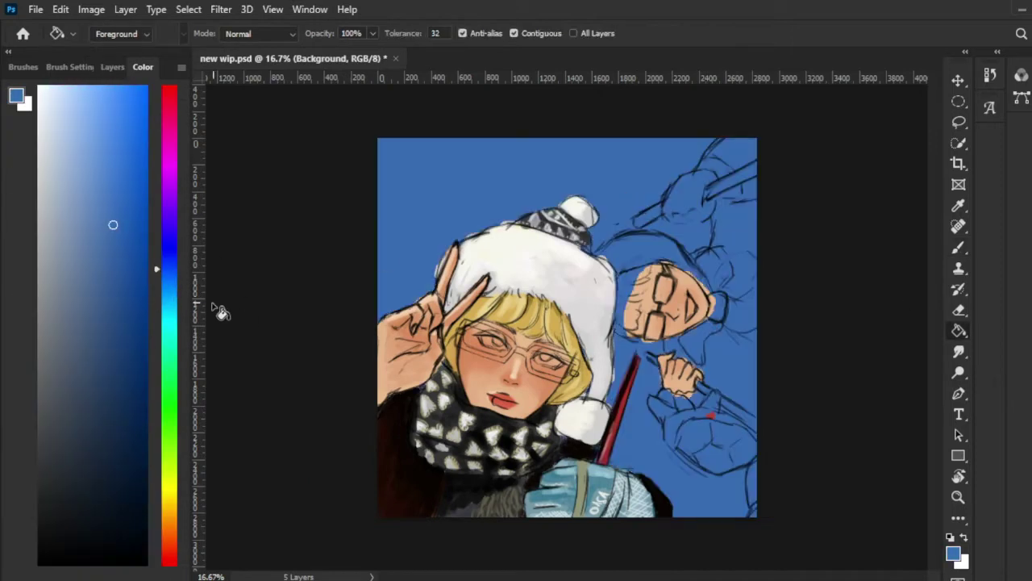
key("b")
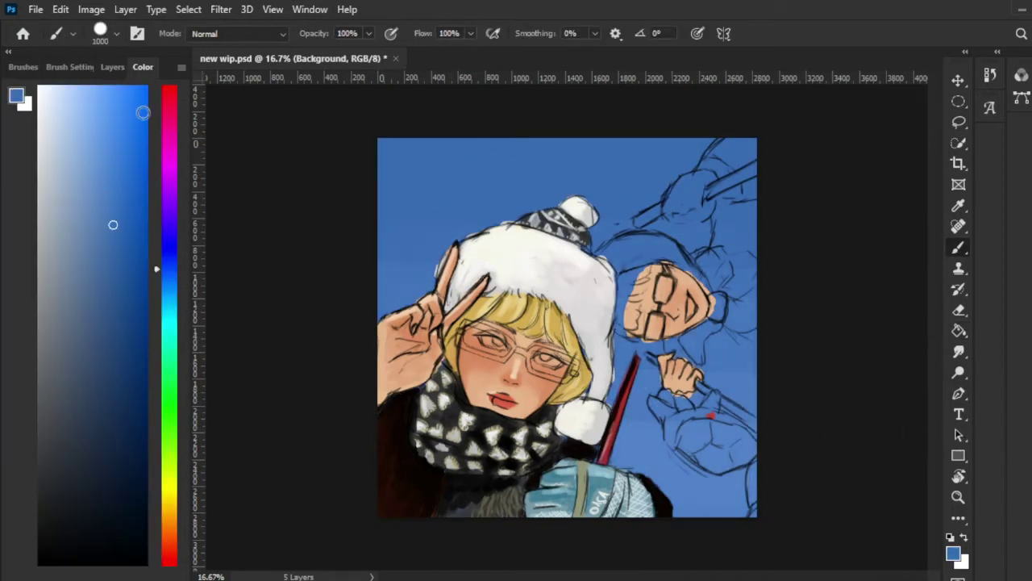
Paint tan blonde hair on the second skier on Layer 3.
key("F7")
key("alt+bracketright")
key("alt+bracketright")
left_click(491, 358, "alt")
left_click_drag(646, 274, 621, 331)
Paint a brown coat down the right edge and dark blue-grey strokes at top right.
key("F6")
left_click(76, 342)
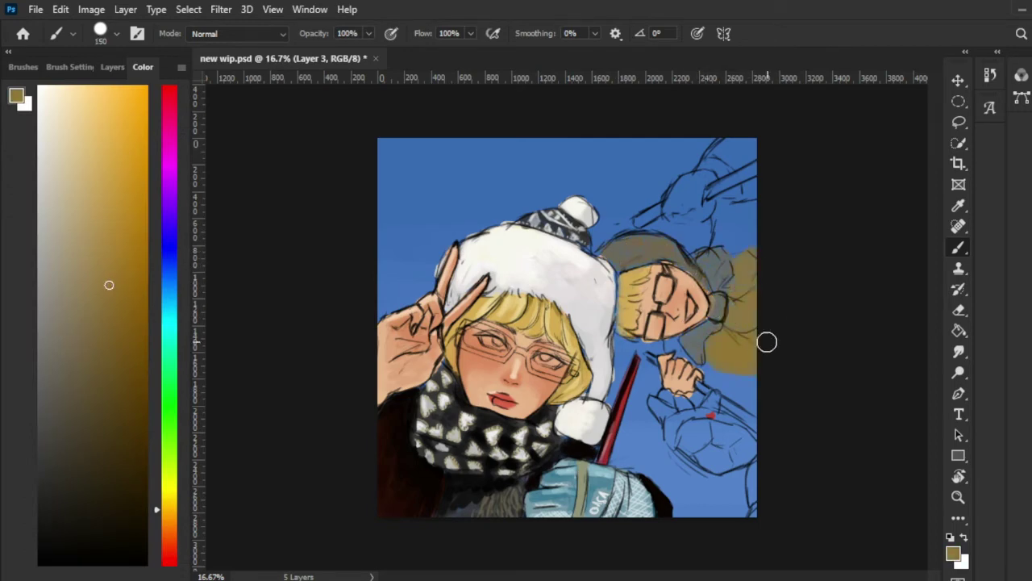
left_click_drag(765, 339, 749, 262)
left_click(749, 262, "alt")
mouse_move(733, 379)
left_mouse_down()
mouse_move(742, 162)
mouse_move(669, 209)
left_mouse_up()
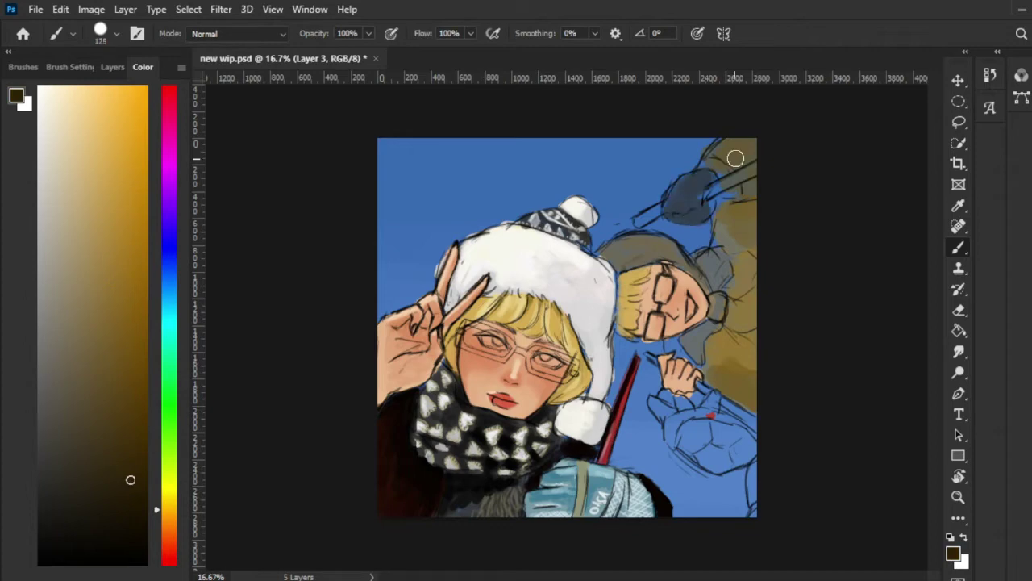
key("bracketleft")
key("bracketleft")
key("bracketleft")
left_click(703, 215, "alt")
mouse_move(694, 178)
left_mouse_down()
mouse_move(665, 206)
mouse_move(710, 173)
left_mouse_up()
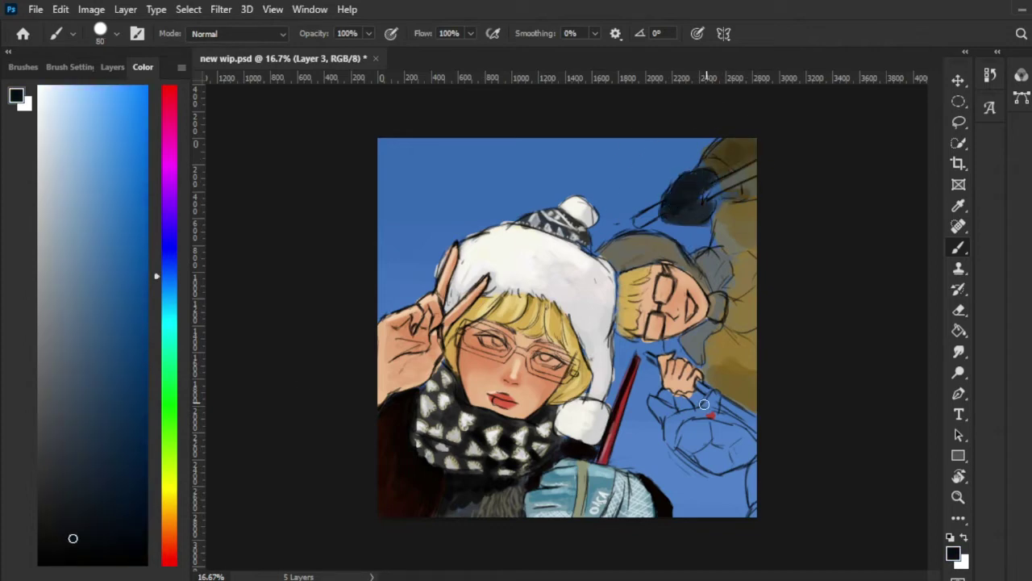
Shade the pink mitten with darker pink dabs and strokes.
left_click(704, 404, "alt")
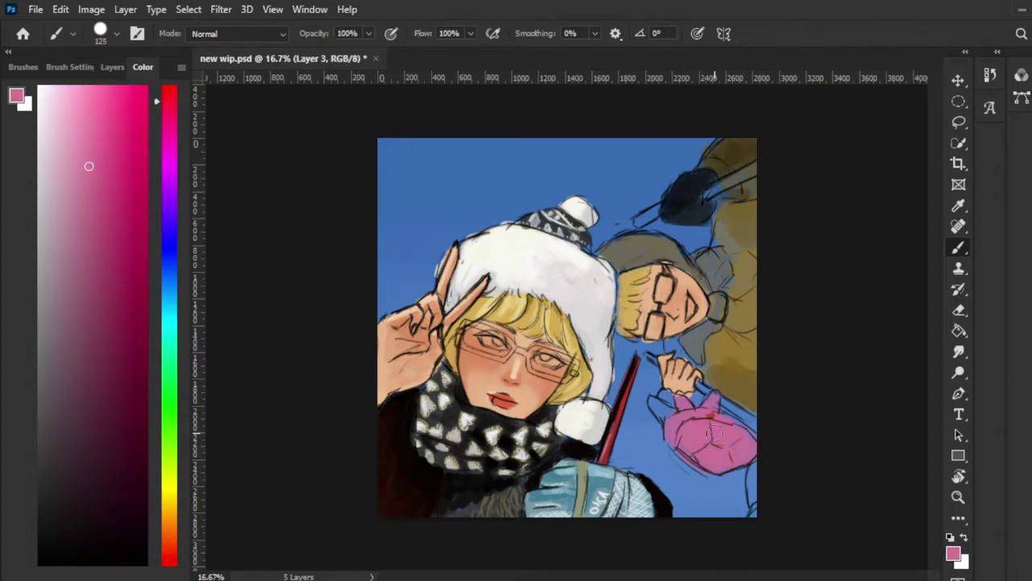
left_click(682, 193, "alt")
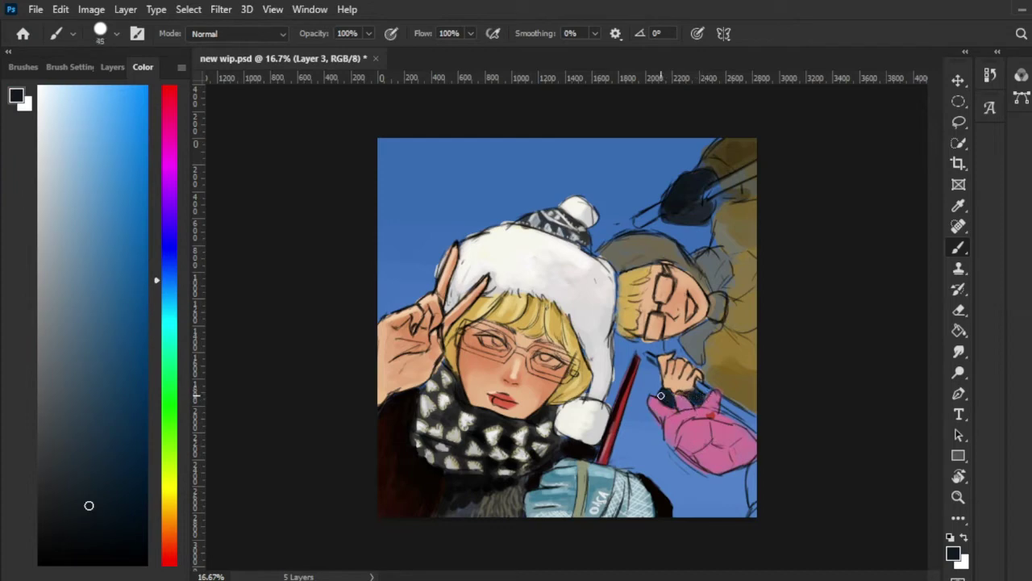
left_click(661, 395, "alt")
left_click(702, 427, "alt")
left_click_drag(708, 410, 677, 444)
mouse_move(737, 423)
left_mouse_down()
mouse_move(709, 440)
mouse_move(725, 480)
left_mouse_up()
key("x")
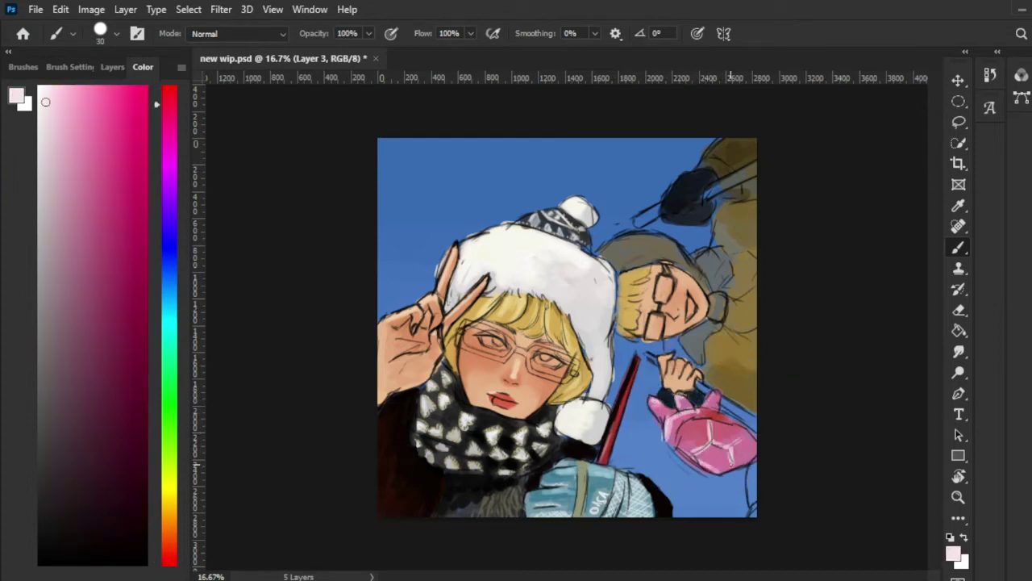
key("x")
Paint dark red ski poles at top right, undoing a rough blob and repainting cleanly.
left_click(616, 423, "alt")
left_click_drag(637, 220, 757, 166)
left_click(738, 416, "alt")
left_click_drag(720, 401, 772, 430)
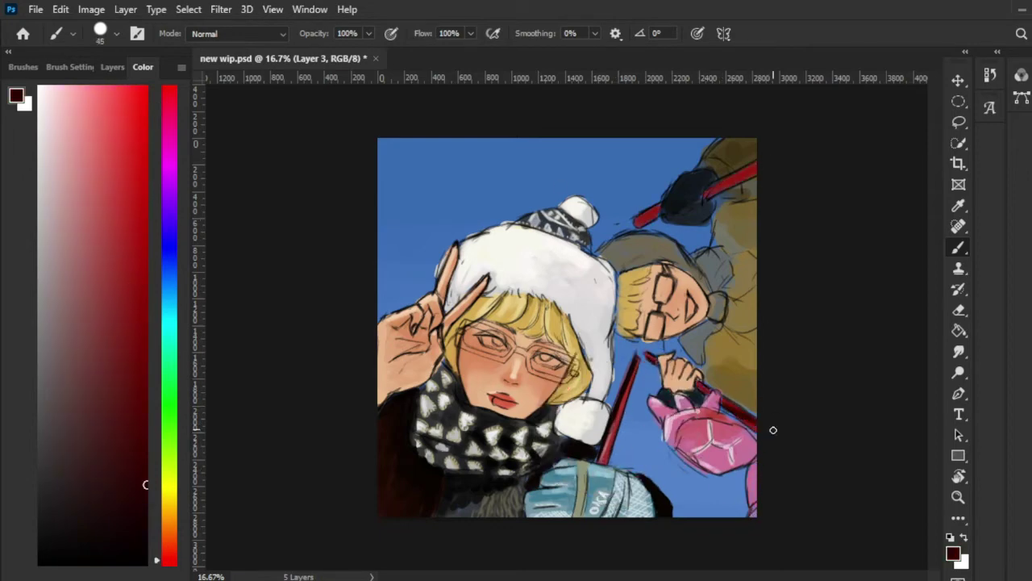
key("ctrl+z")
left_click_drag(635, 227, 662, 186)
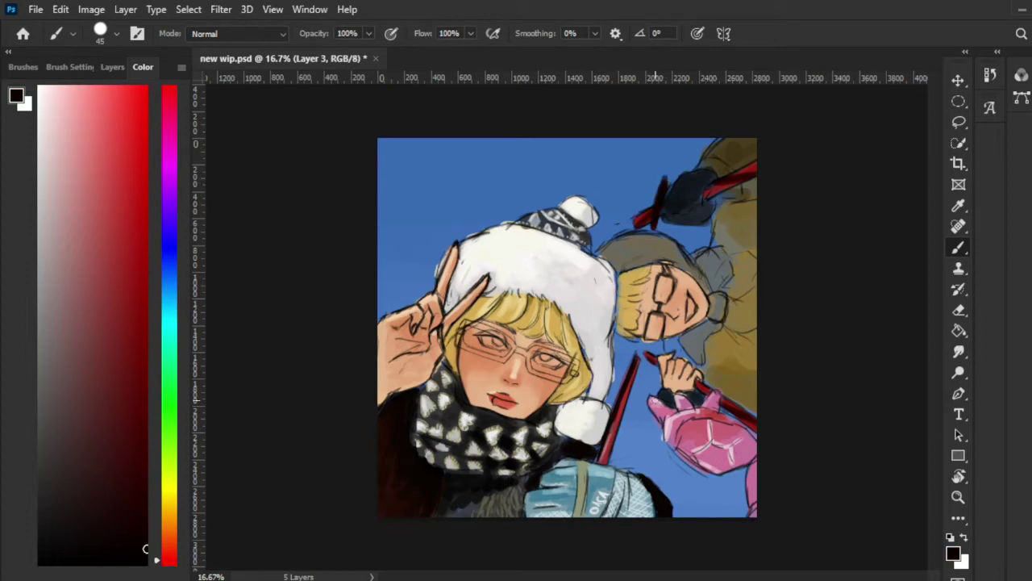
key("bracketleft")
key("bracketleft")
key("bracketleft")
left_click_drag(640, 371, 635, 399)
Make Layer 4 the active layer and zoom in on the canvas.
left_click(581, 488, "alt")
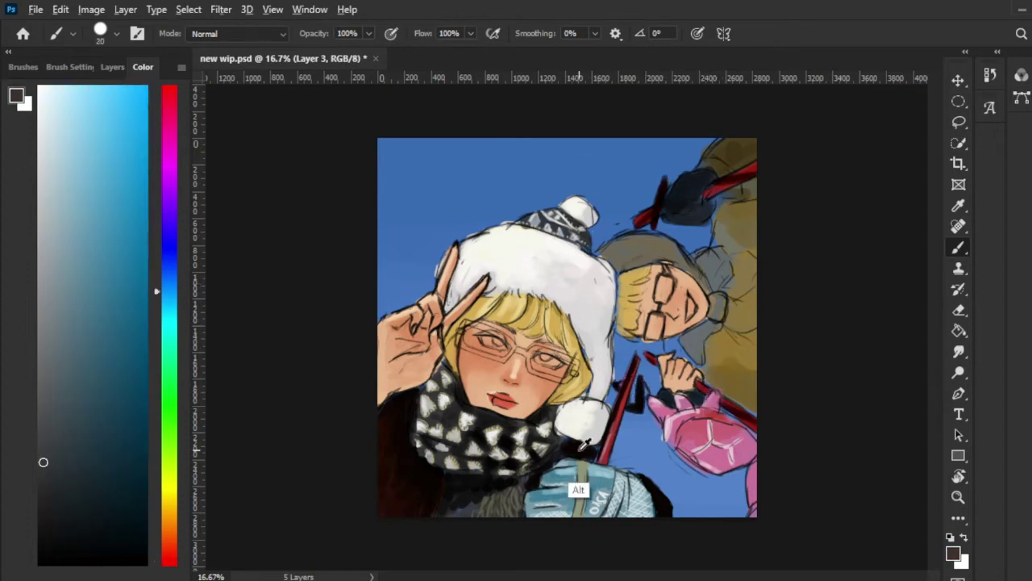
key("F7")
key("ctrl+equal")
Paint light cream and tan strokes on the second skier's hair.
key("ctrl+minus")
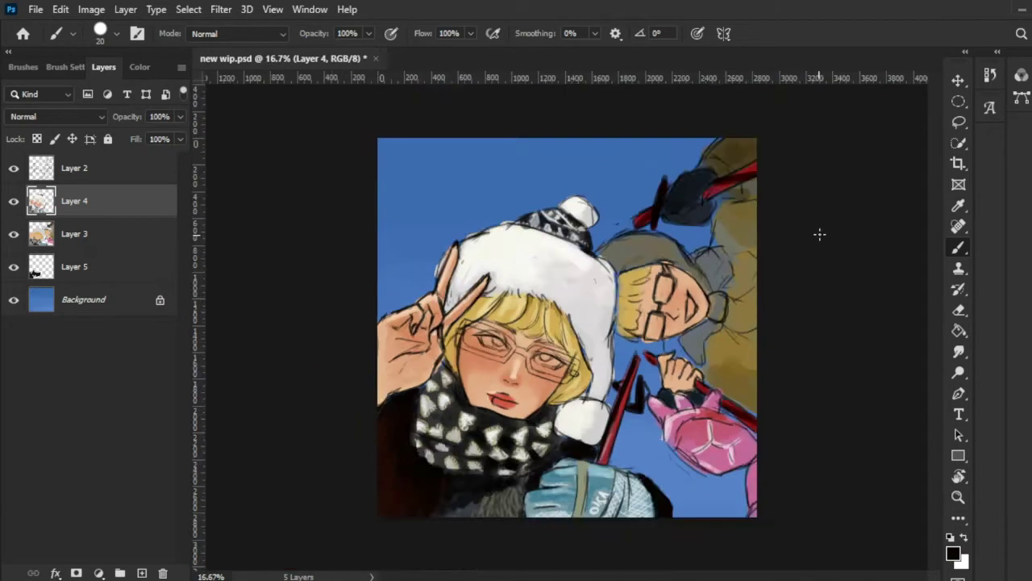
key("ctrl+equal")
key("F6")
left_click(758, 342, "alt")
left_click(787, 266, "alt")
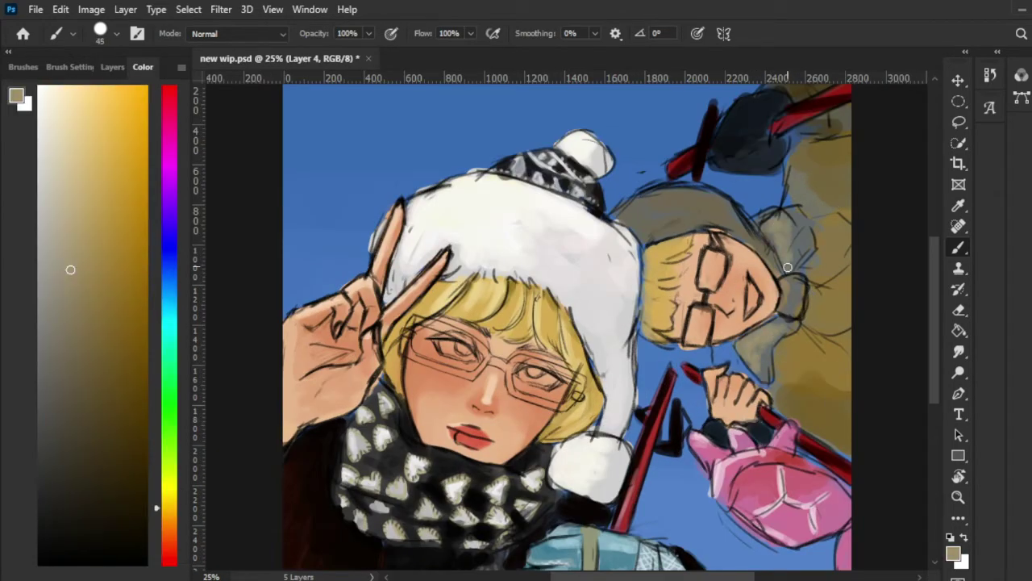
mouse_move(826, 334)
left_mouse_down()
mouse_move(815, 307)
mouse_move(842, 275)
left_mouse_up()
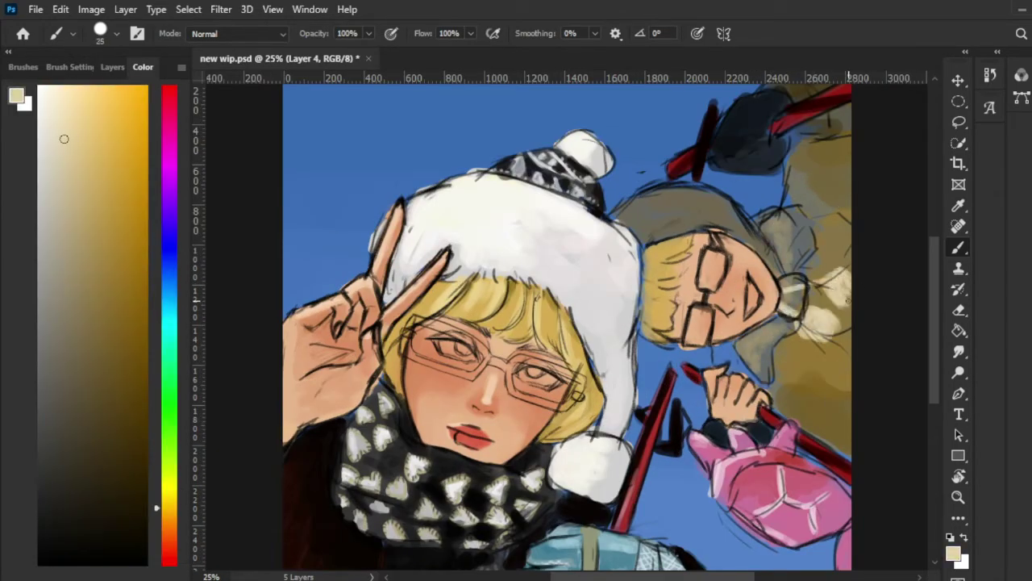
left_click(687, 251, "alt")
key("bracketright")
mouse_move(694, 201)
left_mouse_down()
mouse_move(778, 237)
mouse_move(778, 214)
left_mouse_up()
Add golden and dark grey-brown strokes to the top of the hair.
left_click(764, 223, "alt")
mouse_move(735, 346)
left_mouse_down()
mouse_move(767, 364)
mouse_move(711, 360)
left_mouse_up()
left_click(694, 339, "alt")
left_click(645, 234, "alt")
mouse_move(646, 226)
left_mouse_down()
mouse_move(705, 242)
mouse_move(661, 198)
mouse_move(678, 193)
left_mouse_up()
left_click(637, 210, "alt")
left_click(668, 216, "alt")
Fill both sunglasses lenses solid near-black.
left_click(722, 230, "alt")
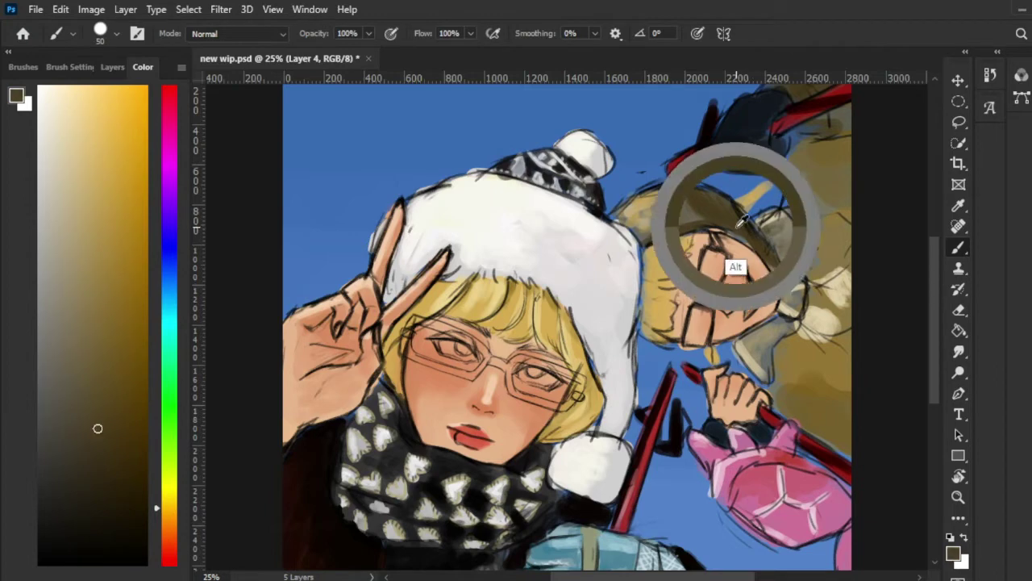
key("bracketleft")
key("bracketleft")
mouse_move(707, 287)
left_mouse_down()
mouse_move(712, 257)
mouse_move(698, 346)
left_mouse_up()
left_click_drag(714, 250, 703, 308)
key("bracketleft")
key("bracketleft")
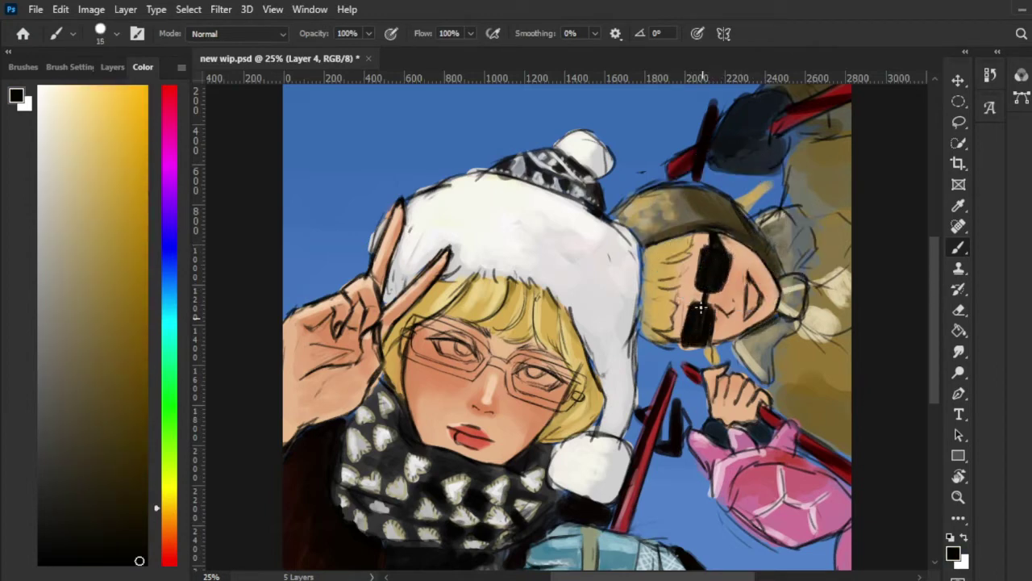
Paint the second skier's lips red.
left_click(496, 334, "alt")
key("bracketright")
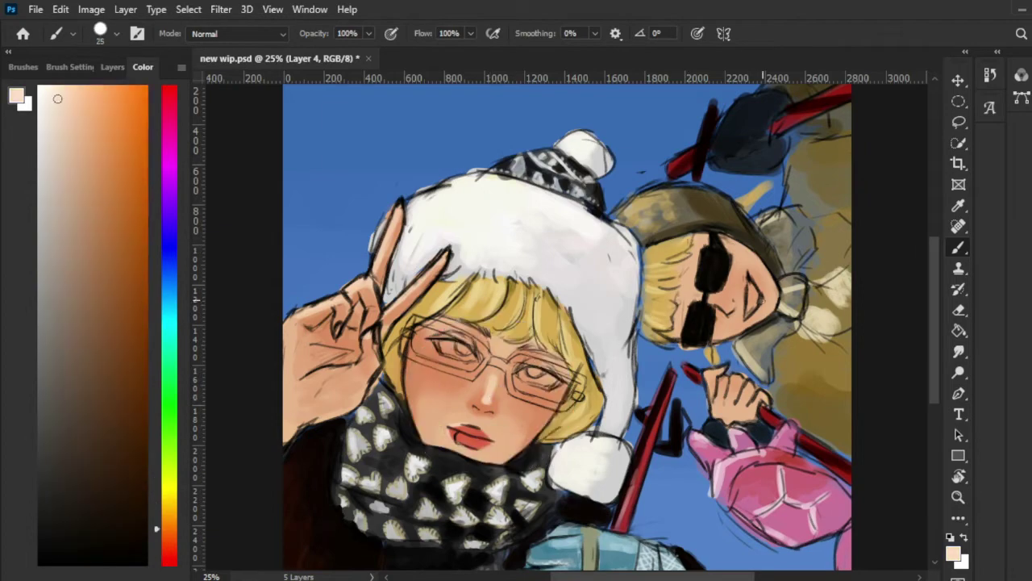
left_click_drag(169, 505, 168, 565)
left_click(143, 181)
left_click_drag(746, 278, 747, 316)
scroll(747, 316, "up", 1)
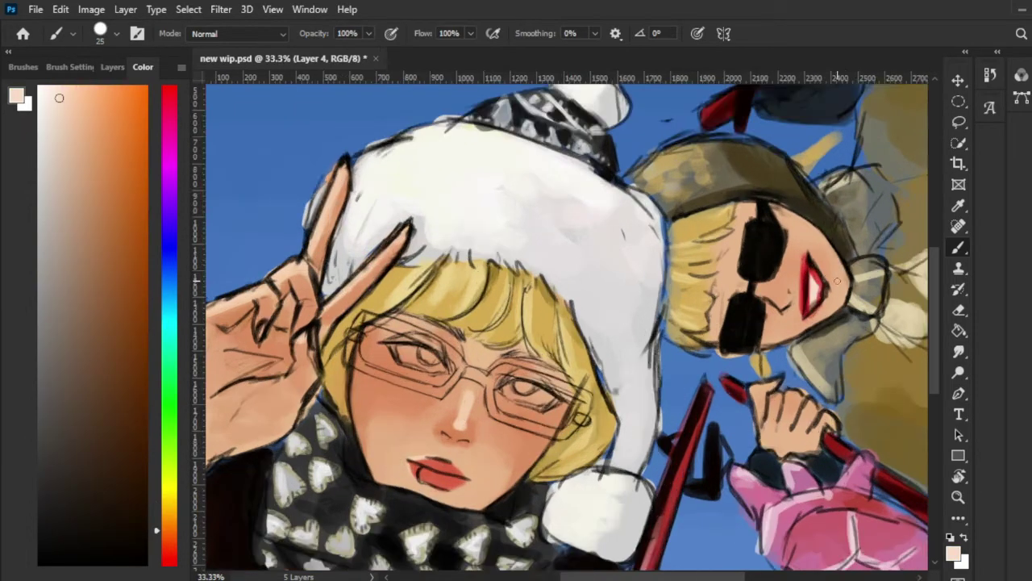
scroll(747, 316, "up", 1)
key("bracketleft")
key("bracketleft")
key("bracketleft")
left_click(739, 224, "alt")
Zoom out and merge the layers together with Ctrl+E.
key("ctrl+minus")
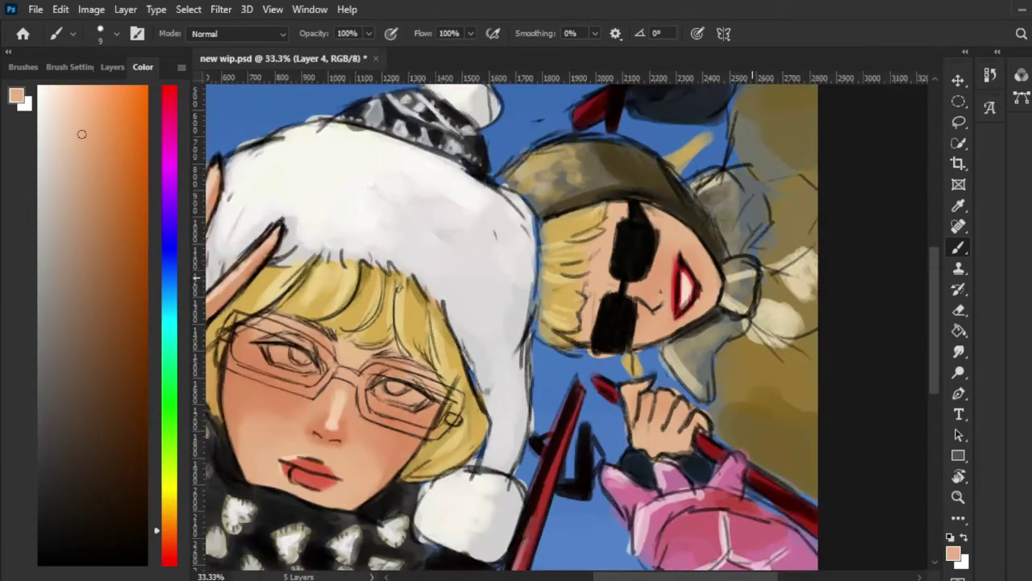
key("ctrl+minus")
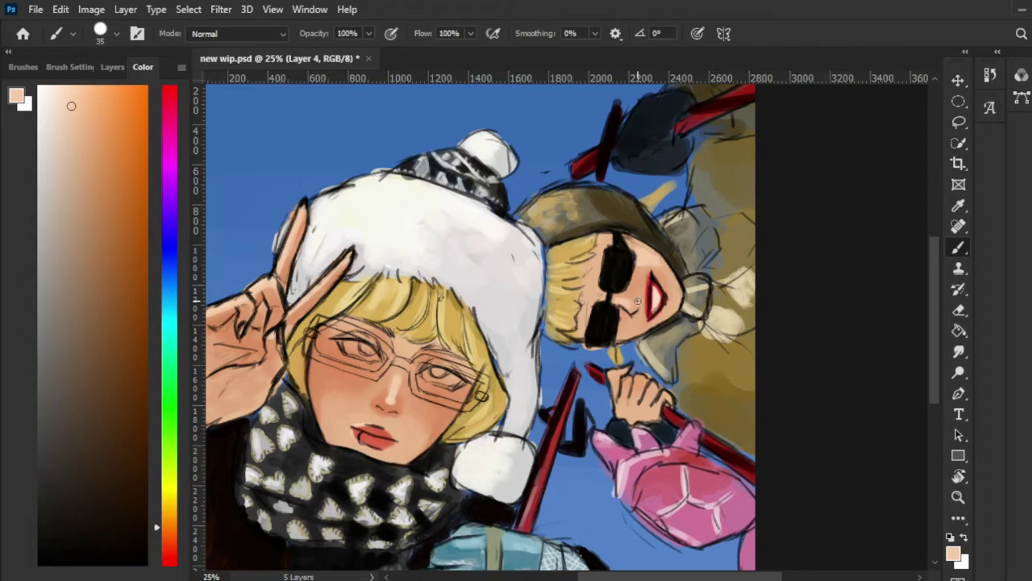
scroll(637, 301, "left", 3)
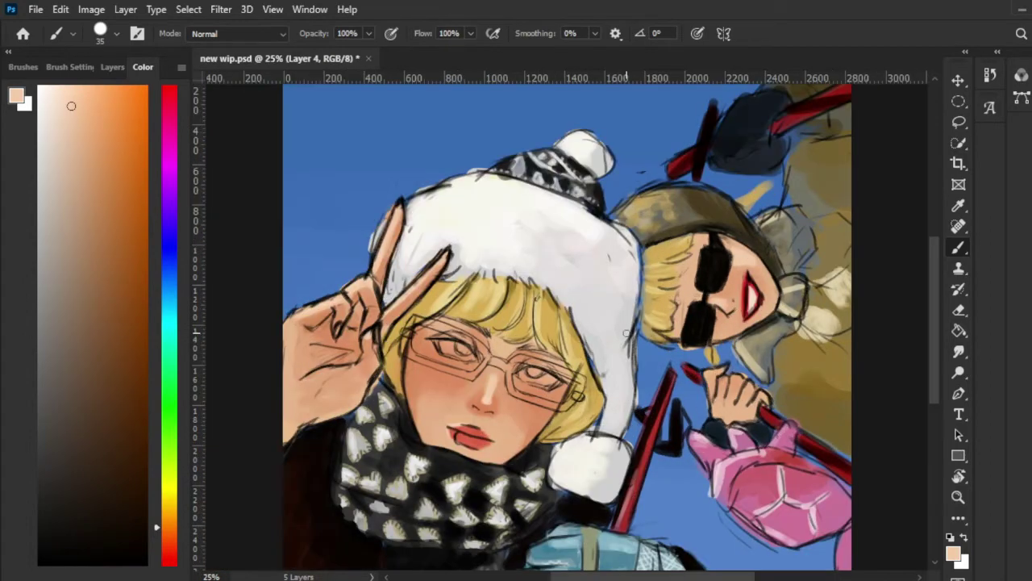
left_click(103, 66)
left_click(125, 8)
key("ctrl+e")
Tint the front skier's glasses lenses light blue and sample dark greys and browns for the eyes.
key("F6")
left_click_drag(412, 343, 557, 388)
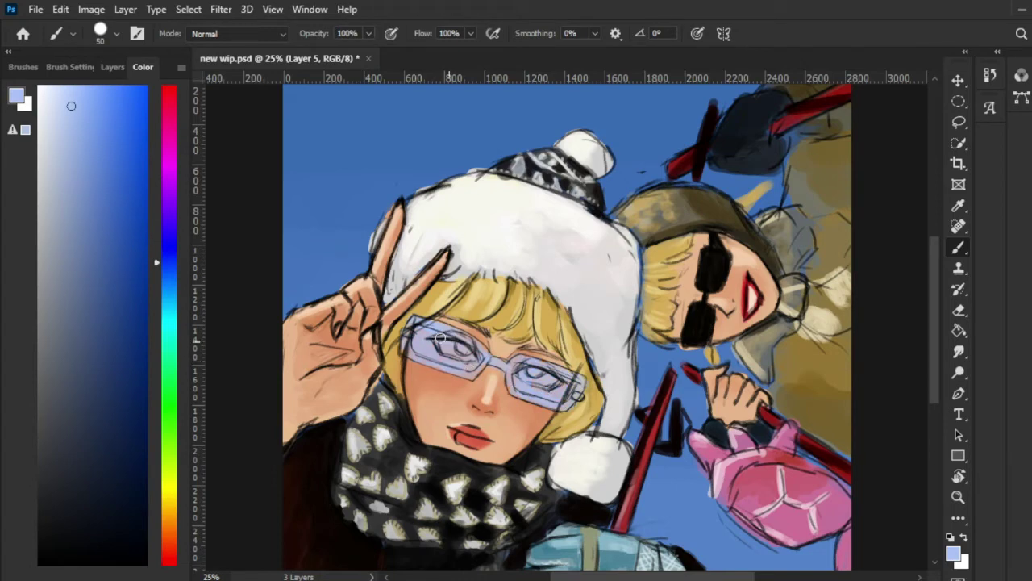
left_click(440, 339, "alt")
left_click(454, 341, "alt")
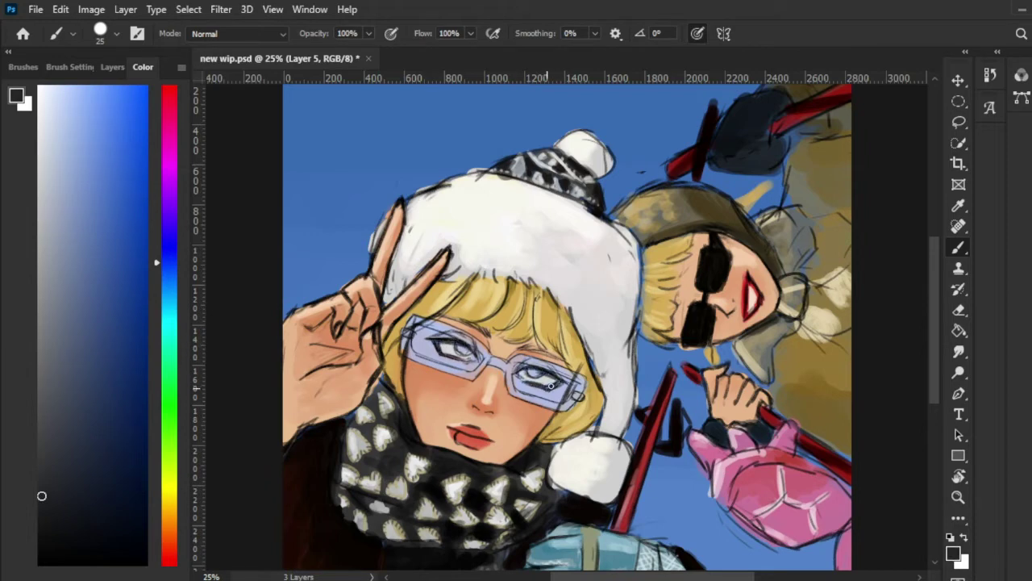
left_click(444, 372, "alt")
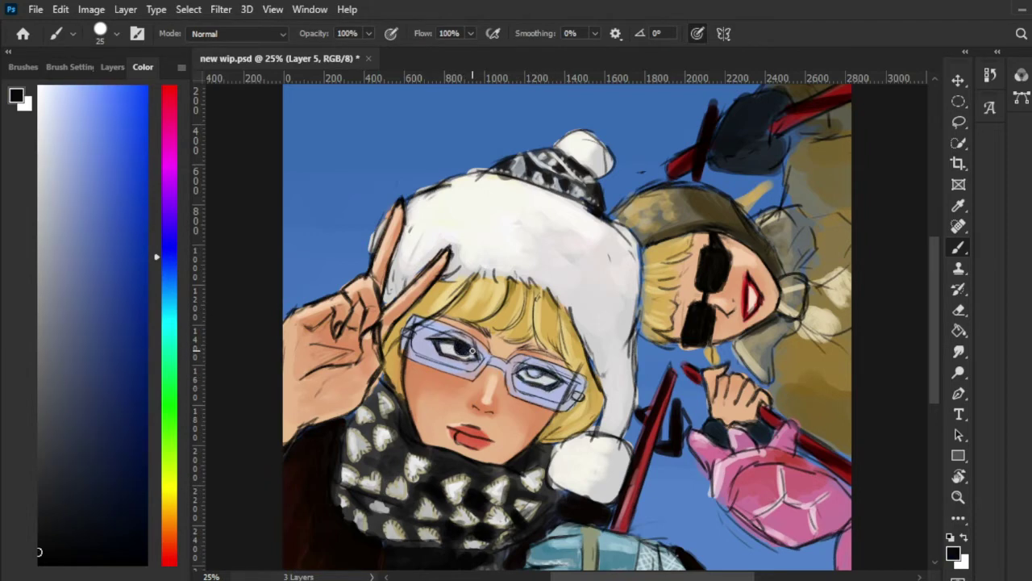
left_click(170, 534)
left_click(133, 444)
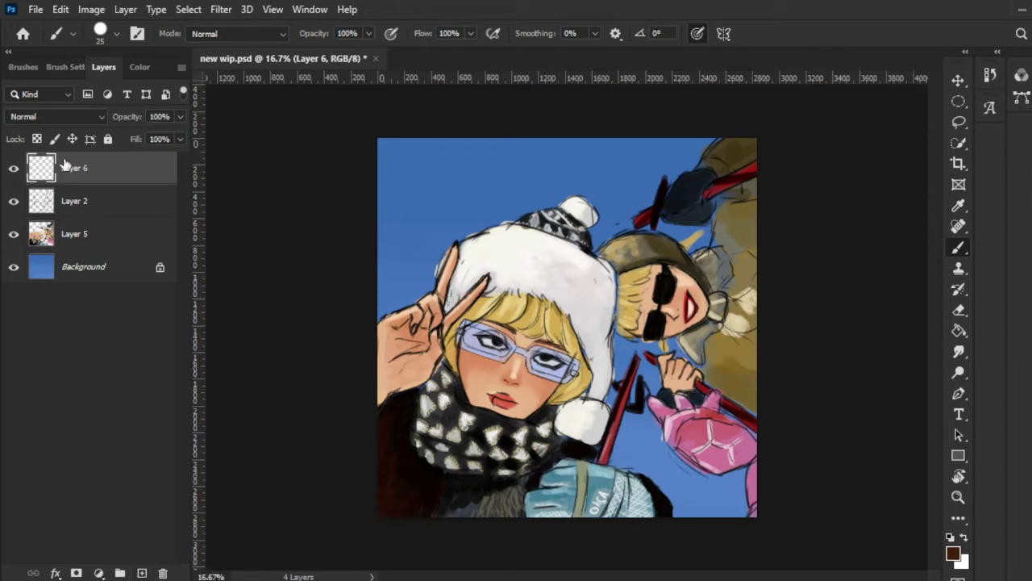
Select Layer 2 and sample dark red and golden brown colours.
left_click(74, 201)
left_click(139, 67)
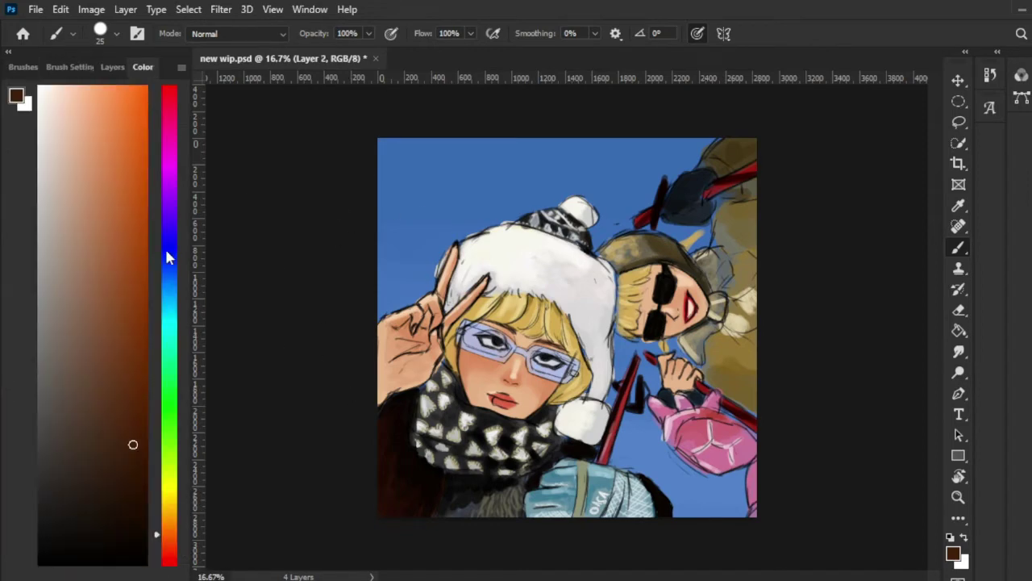
left_click(170, 554)
left_click(128, 420)
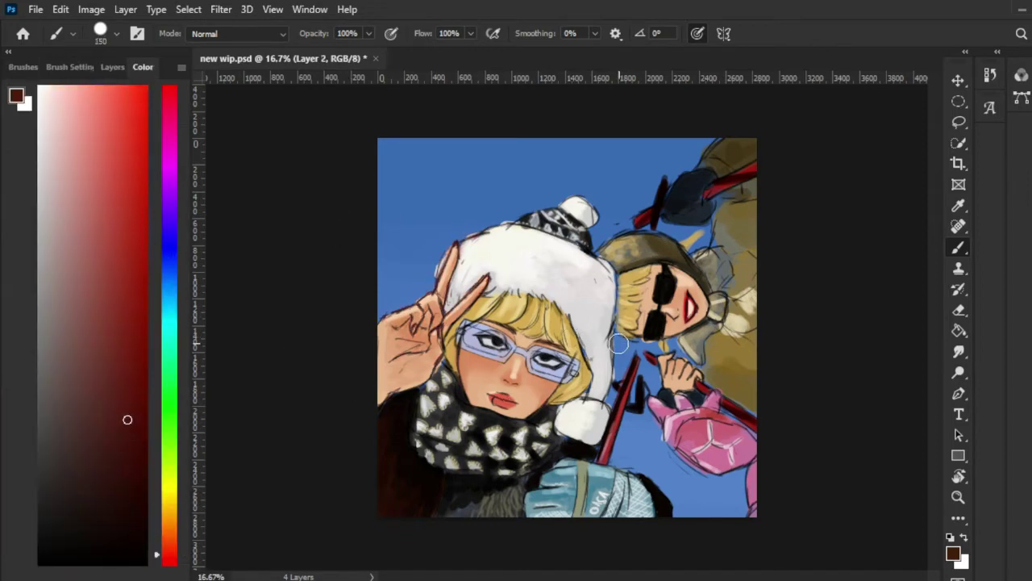
left_click(487, 302, "alt")
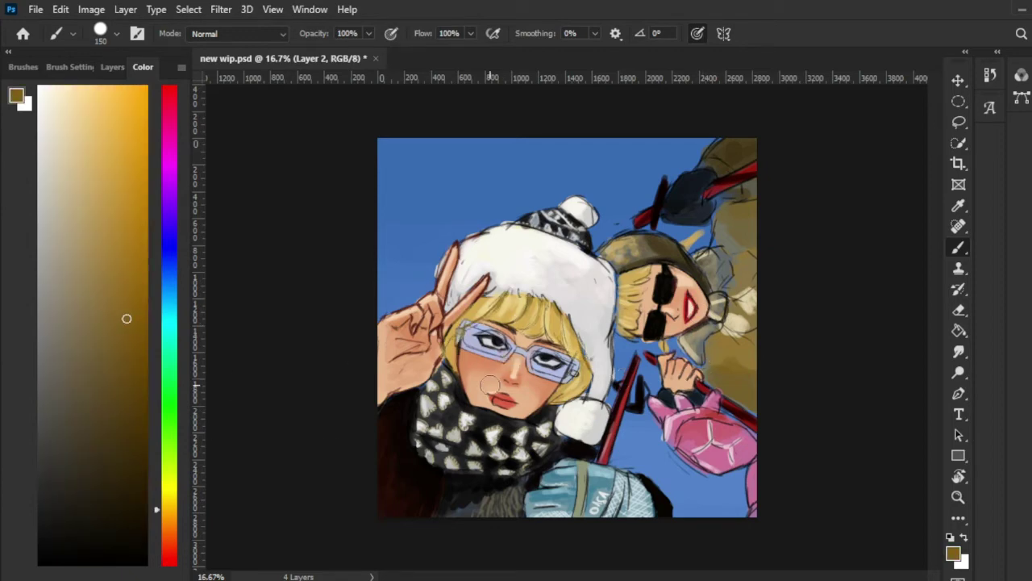
Trace the glasses frames with white highlights at brush size 50, undoing the last stroke.
left_click(501, 289, "alt")
key("bracketleft")
key("bracketleft")
key("bracketleft")
key("ctrl+plus")
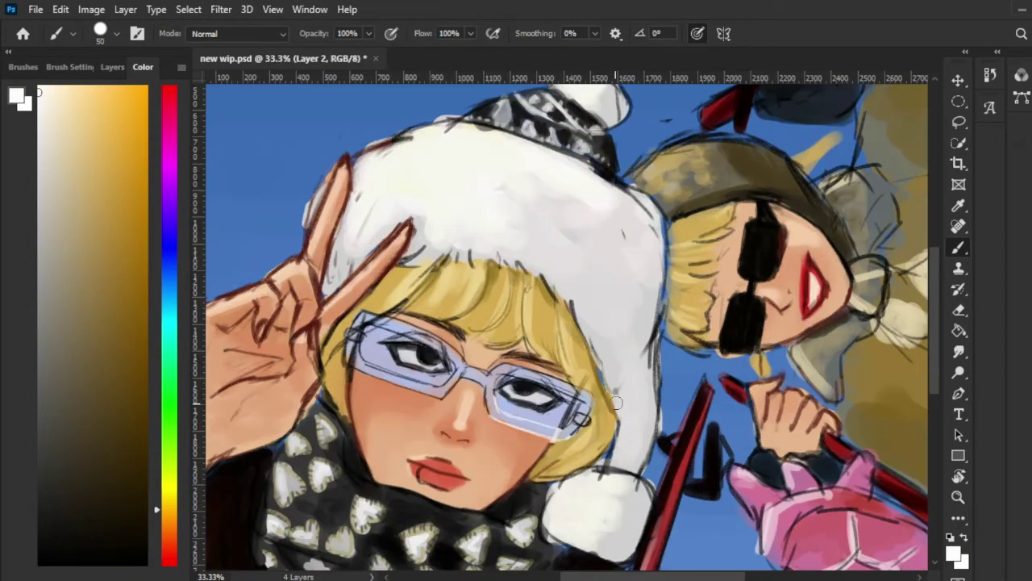
left_click_drag(615, 400, 516, 369)
mouse_move(585, 379)
left_mouse_down()
mouse_move(440, 379)
mouse_move(379, 323)
mouse_move(426, 337)
left_mouse_up()
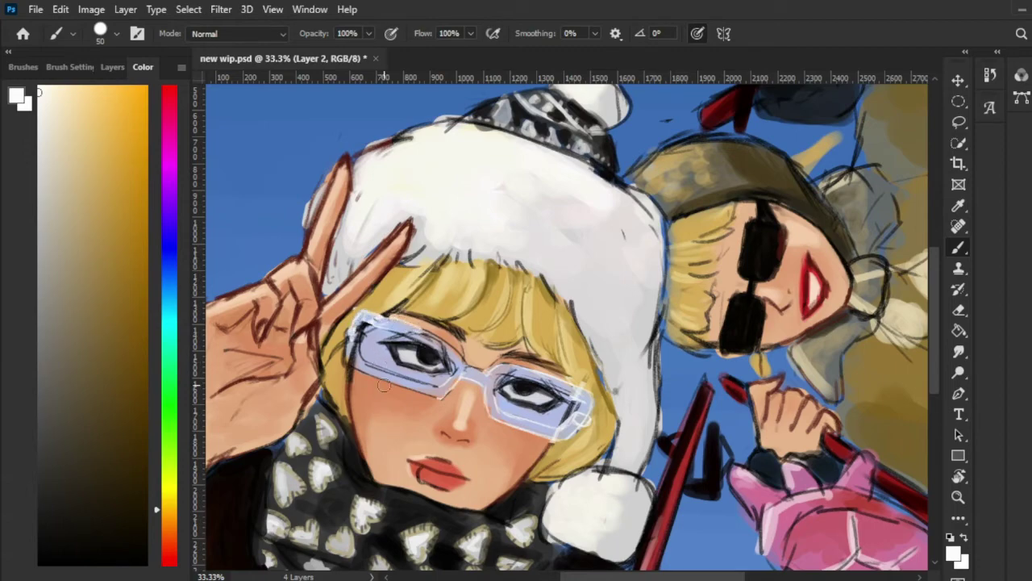
mouse_move(361, 324)
left_mouse_down()
mouse_move(444, 389)
mouse_move(340, 352)
left_mouse_up()
key("ctrl+z")
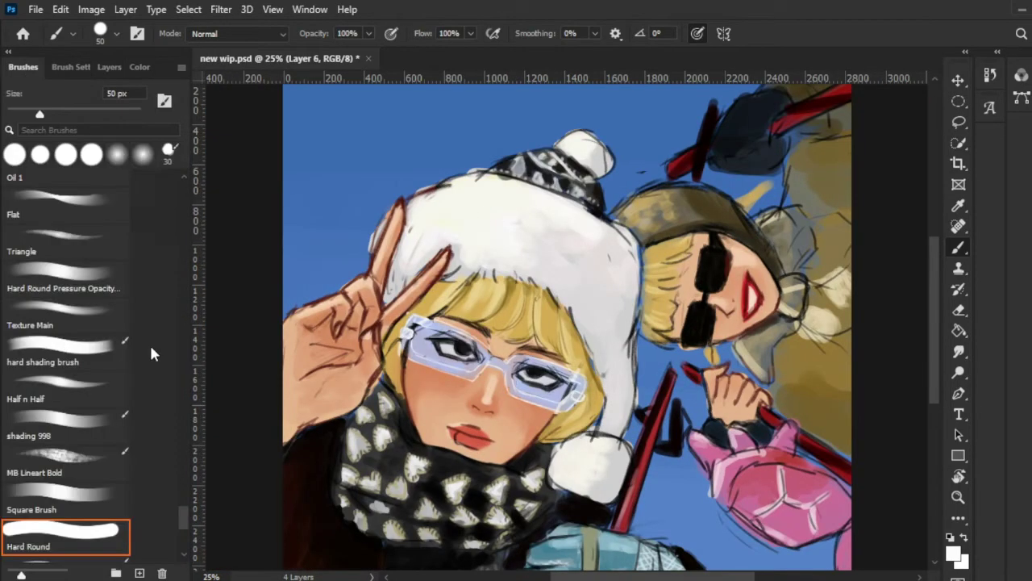
Paint white and grey-white fur strokes over the hat, pompoms and earflap.
left_click_drag(601, 251, 536, 270)
left_click_drag(565, 133, 616, 165)
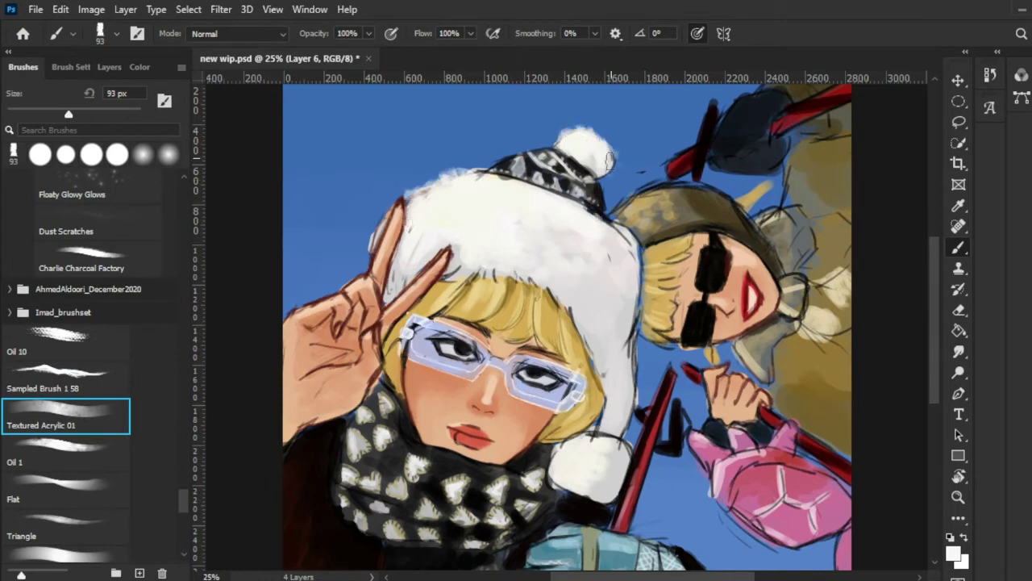
mouse_move(609, 399)
left_mouse_down()
mouse_move(581, 468)
mouse_move(626, 449)
mouse_move(633, 270)
left_mouse_up()
mouse_move(639, 310)
left_mouse_down()
mouse_move(633, 246)
mouse_move(637, 339)
left_mouse_up()
left_click_drag(517, 250, 452, 198)
left_click_drag(549, 258, 476, 197)
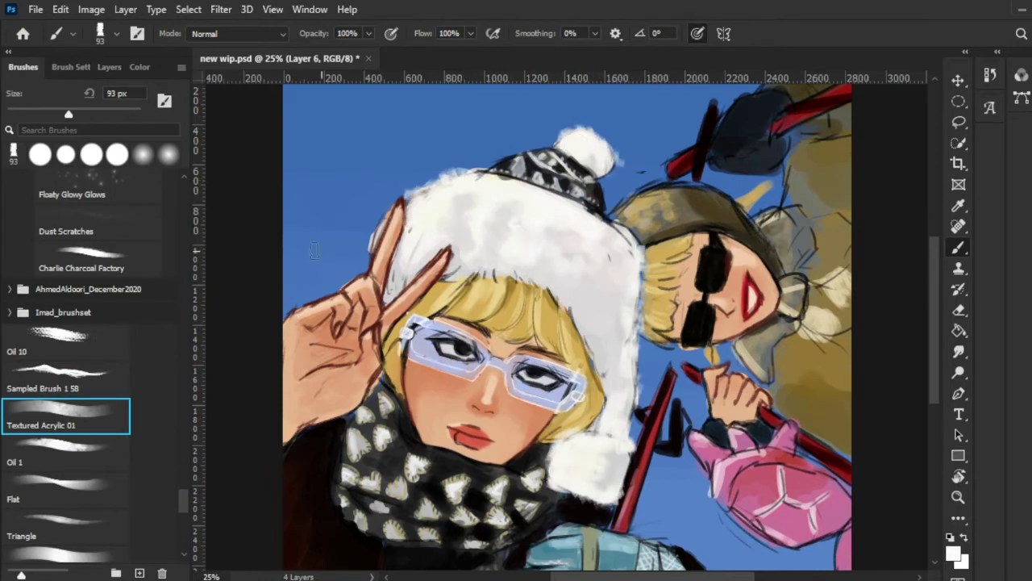
Switch to the Triangle brush at 35 px and sample pale yellows and gold from the hair.
key("F6")
left_click(593, 153, "alt")
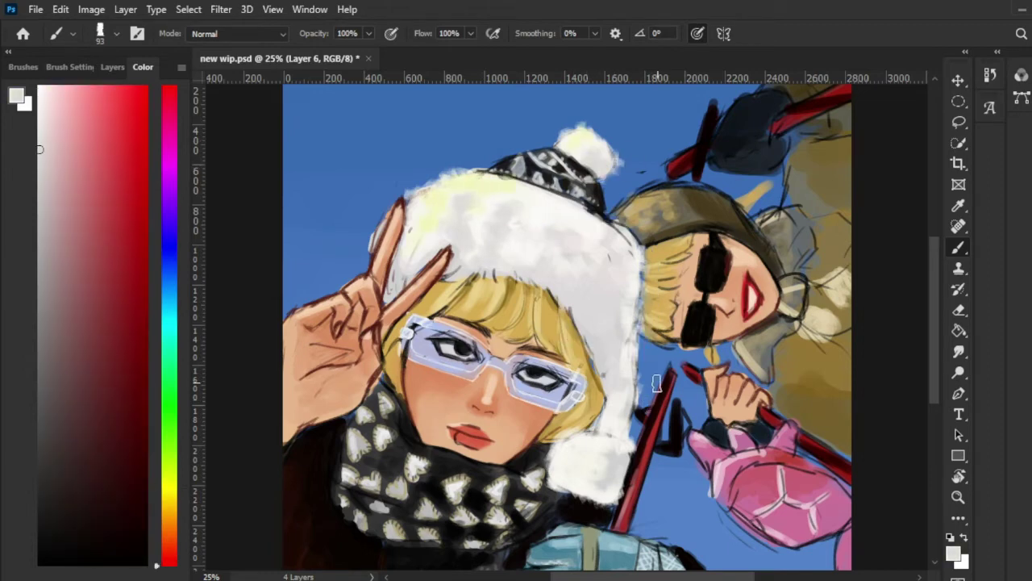
left_click(22, 67)
scroll(65, 363, "down", 5)
left_click(65, 262)
left_click(516, 318, "alt")
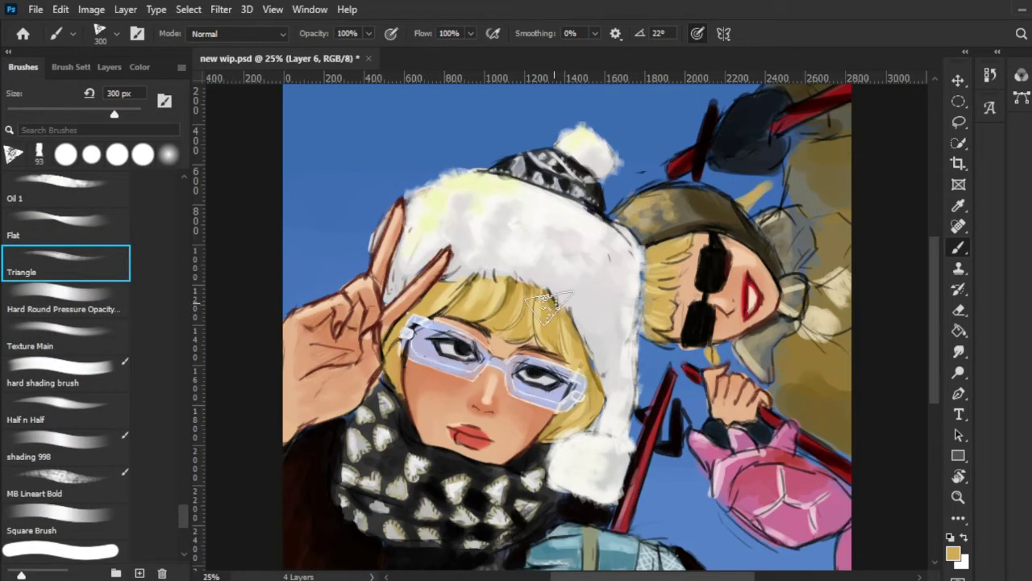
key("bracketleft")
key("bracketleft")
key("bracketleft")
left_click(512, 286, "alt")
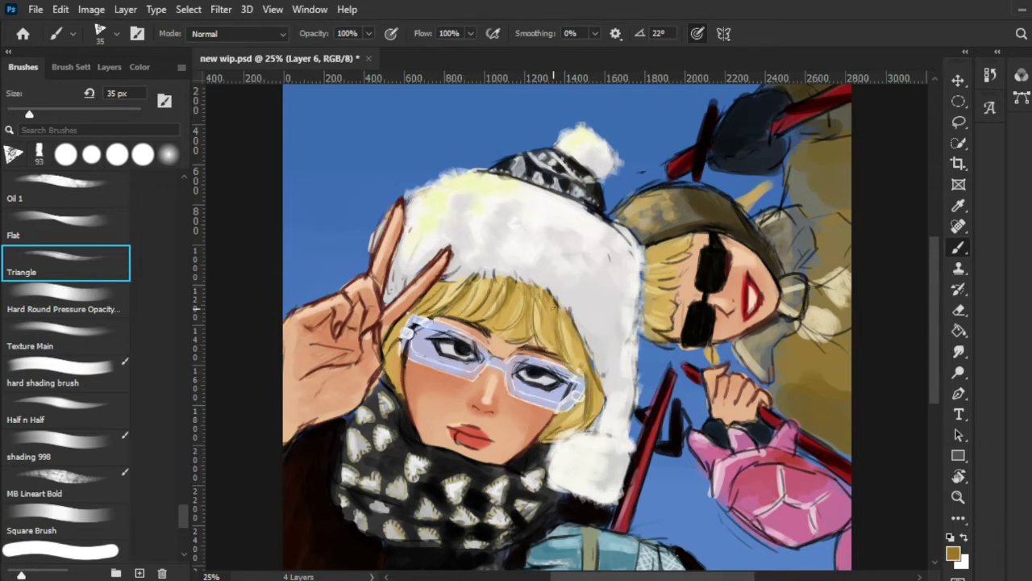
left_click(447, 295, "alt")
Choose a mid-brown painting colour and zoom in on the front skier's face.
key("F6")
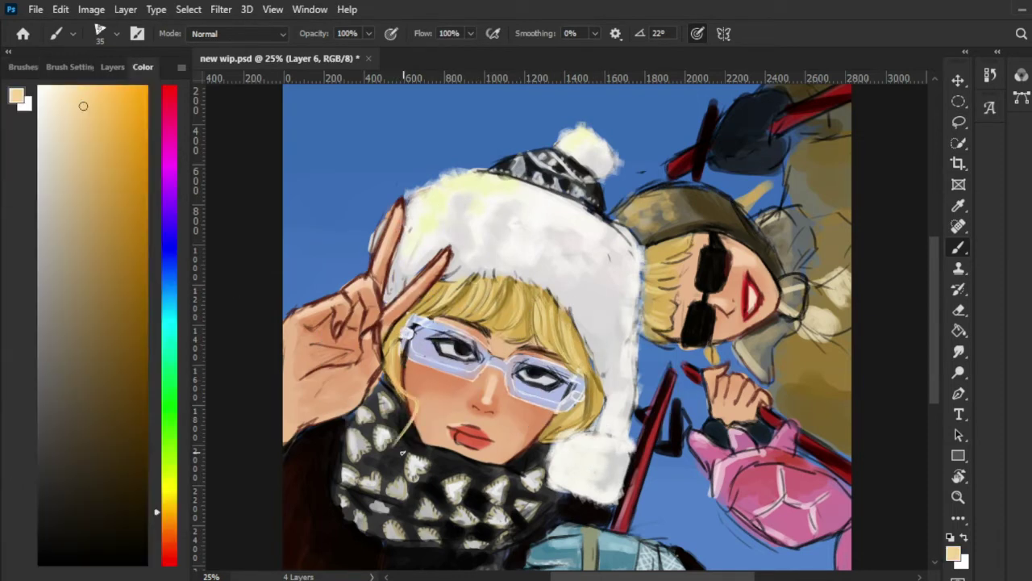
left_click_drag(83, 106, 125, 285)
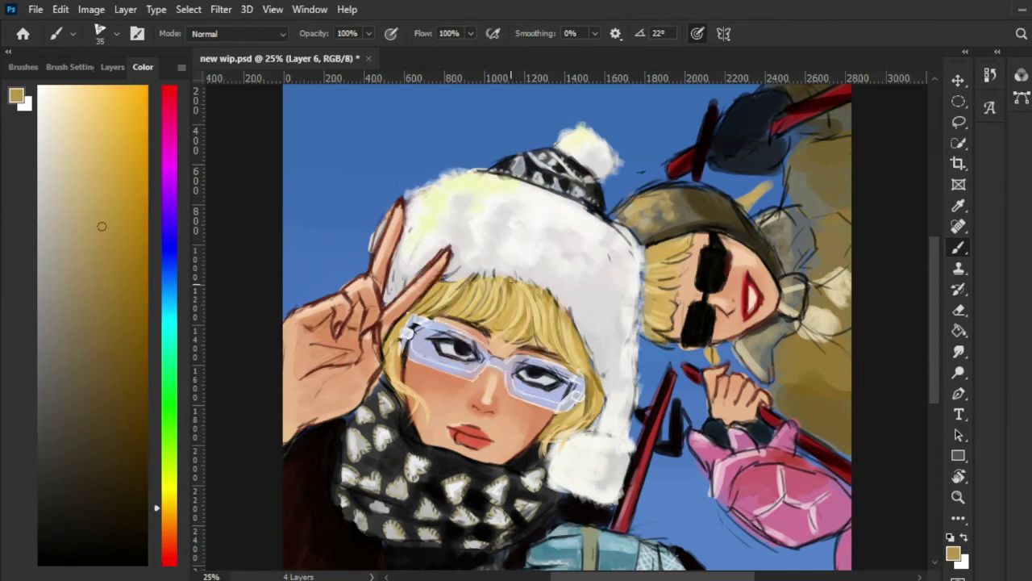
key("F5")
key("ctrl+plus")
With a hard round brush, sample reddish-brown, peach and lip colours from the face.
left_click(69, 295)
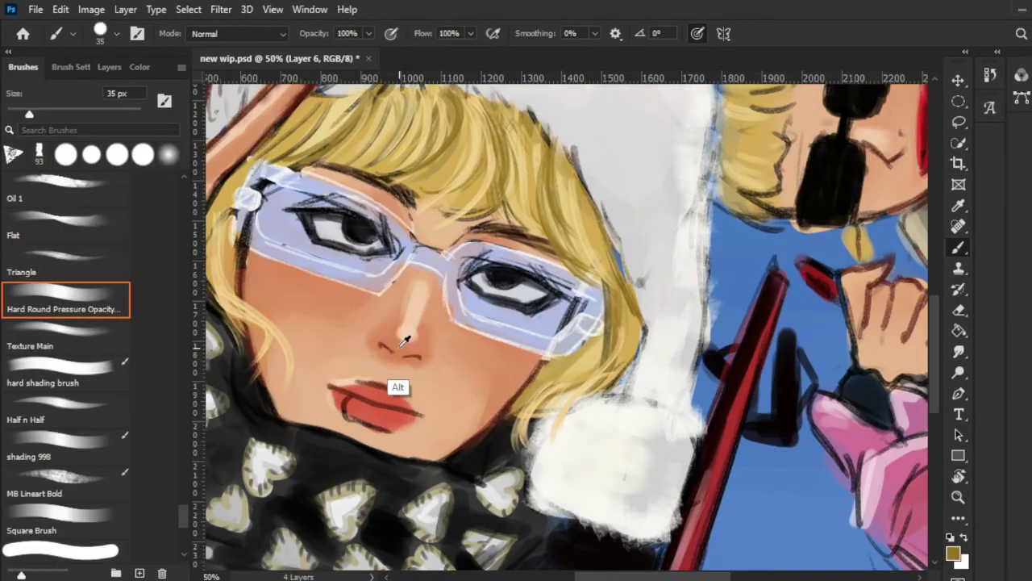
key("F6")
left_click(407, 339, "alt")
left_click(409, 339, "alt")
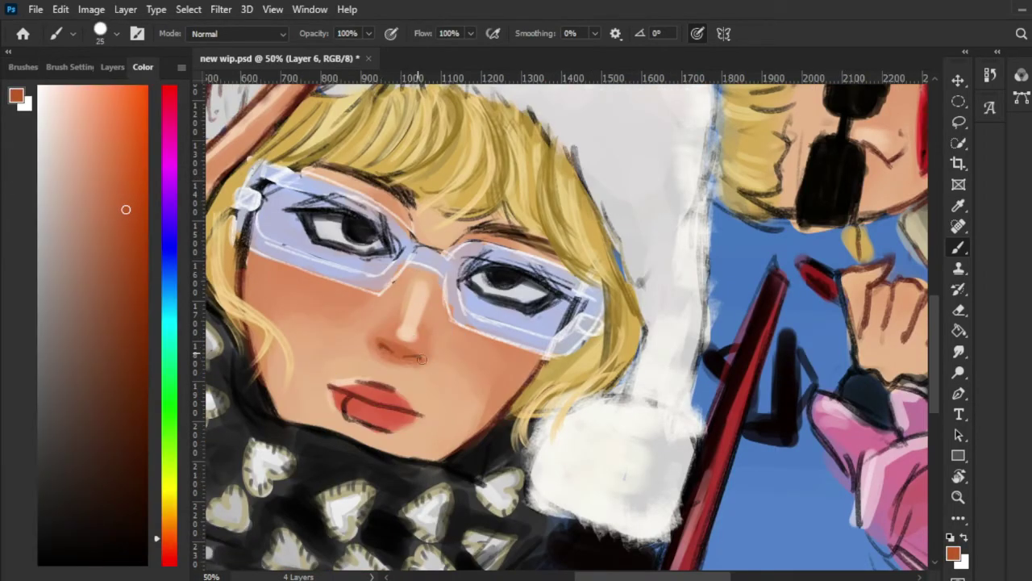
left_click(433, 302, "alt")
left_click(416, 391, "alt")
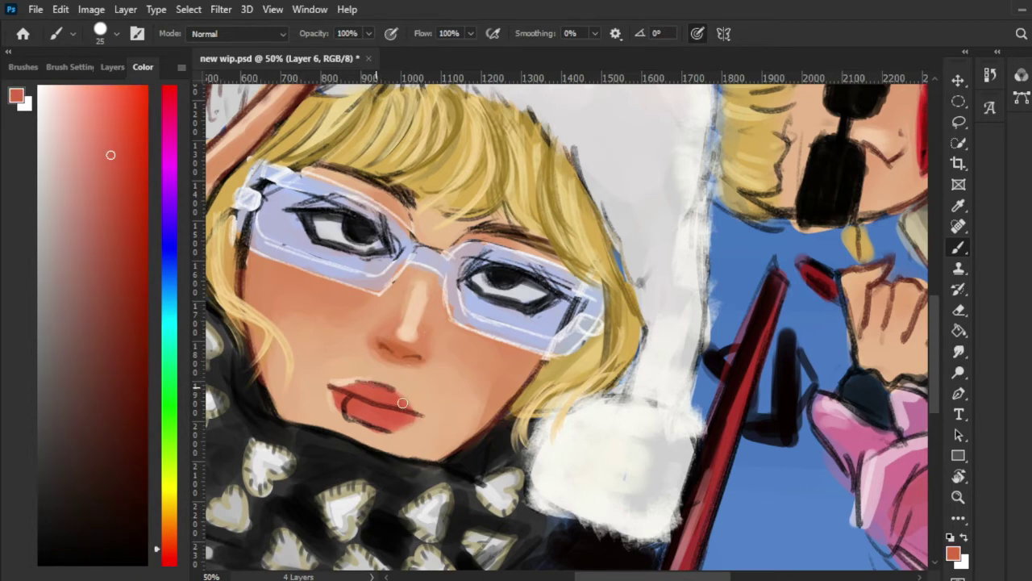
key("bracketleft")
key("bracketleft")
key("bracketleft")
Switch to a hard round pressure brush and paint a grey-white lip ring.
left_click(22, 66)
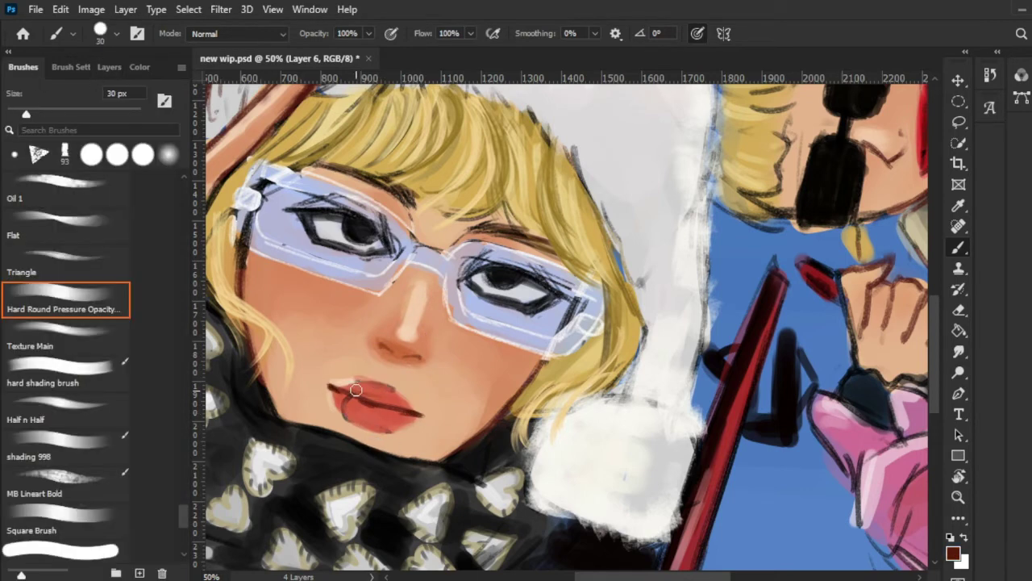
left_click(64, 299)
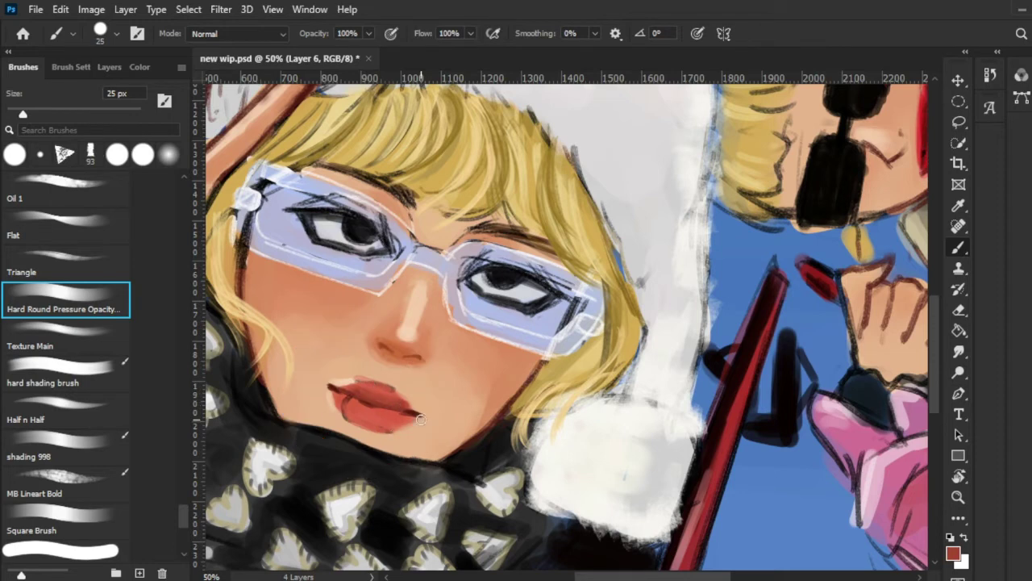
key("bracketright")
key("F6")
left_click(358, 393, "alt")
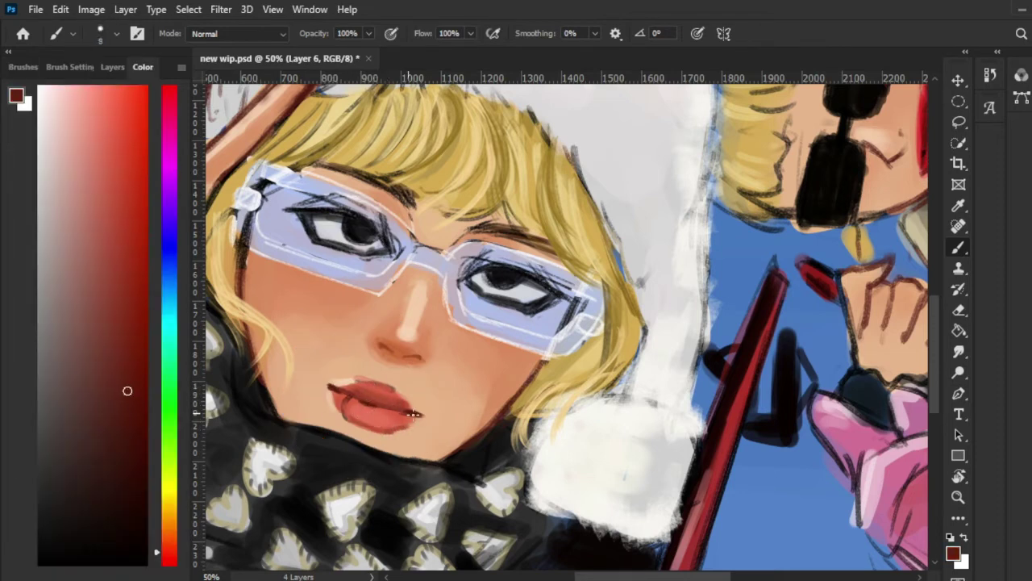
left_click(362, 407, "alt")
left_click(372, 412, "alt")
key("bracketleft")
key("bracketleft")
key("bracketleft")
left_click(39, 180)
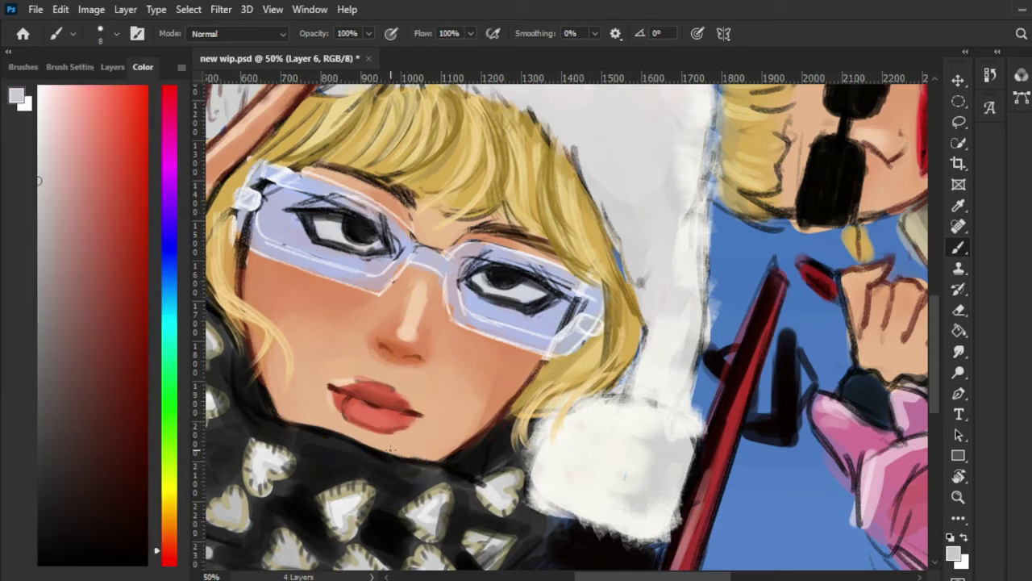
left_click_drag(39, 421, 42, 490)
left_click(347, 399, "alt")
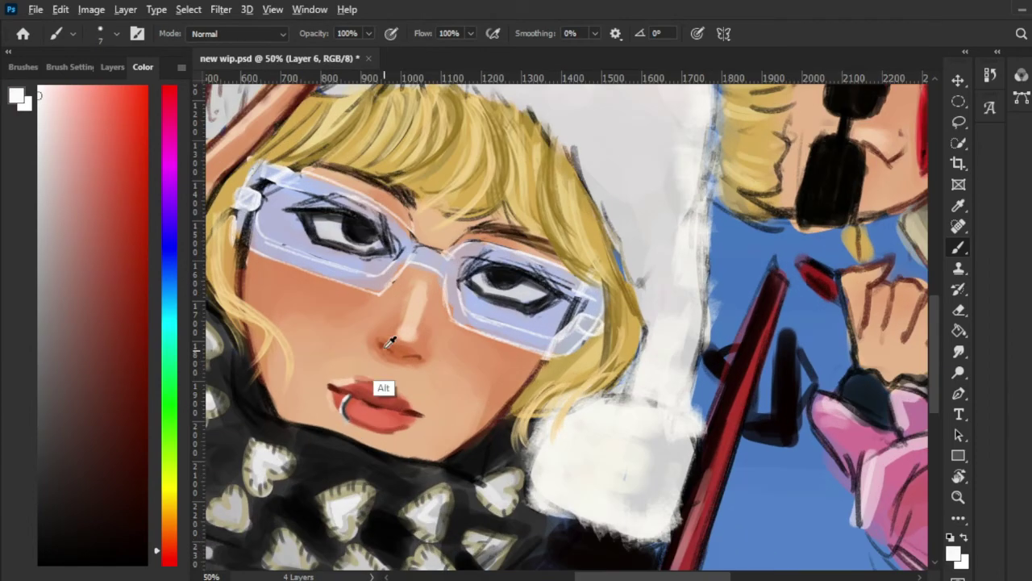
Sample nose-shadow brown, lip red, skin and glasses colours while checking the face.
left_click(384, 349, "alt")
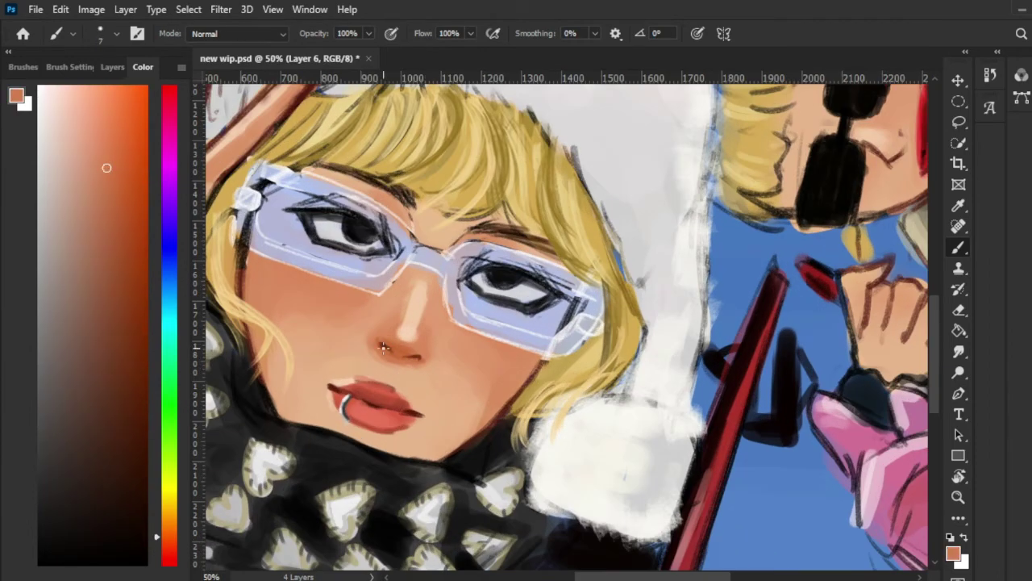
left_click(399, 407, "alt")
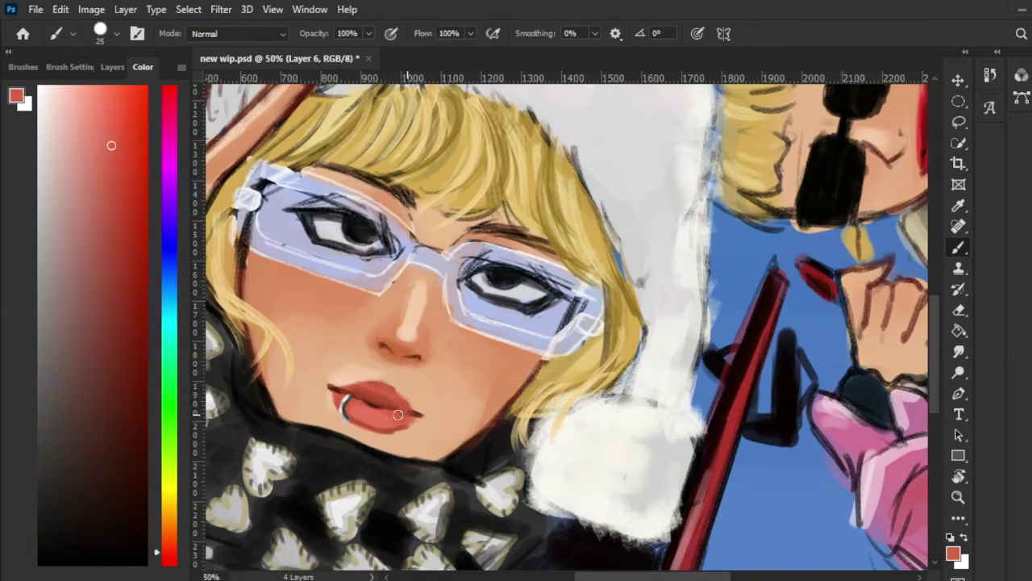
key("ctrl+minus")
key("ctrl+plus")
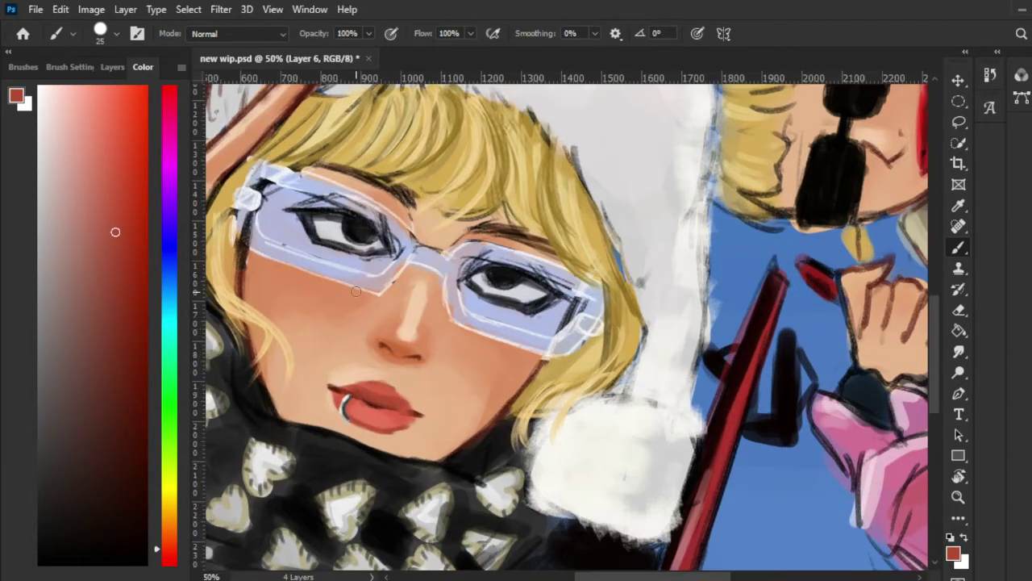
left_click(356, 291, "alt")
left_click(547, 316, "alt")
left_click(333, 227, "alt")
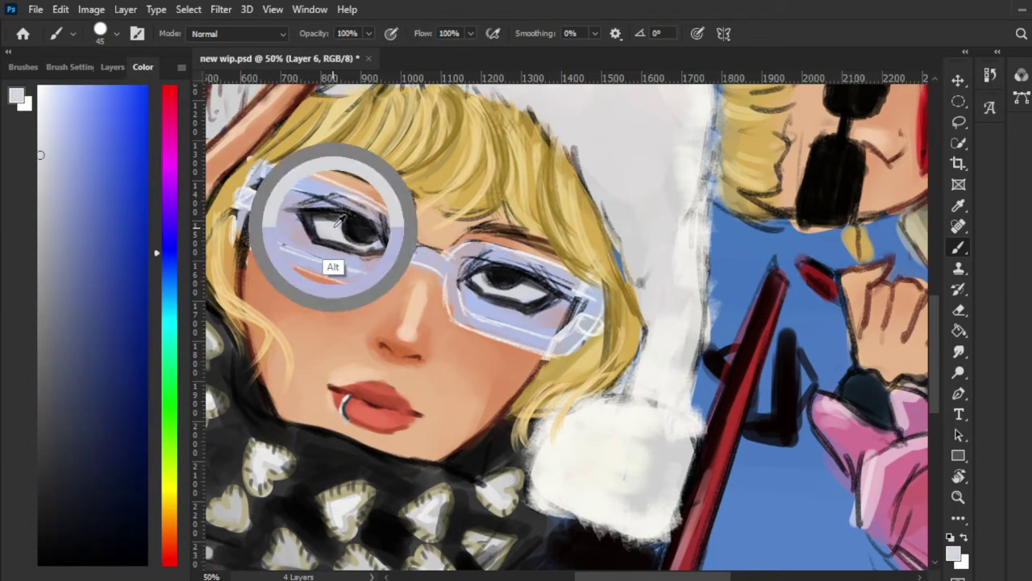
left_click(351, 227, "alt")
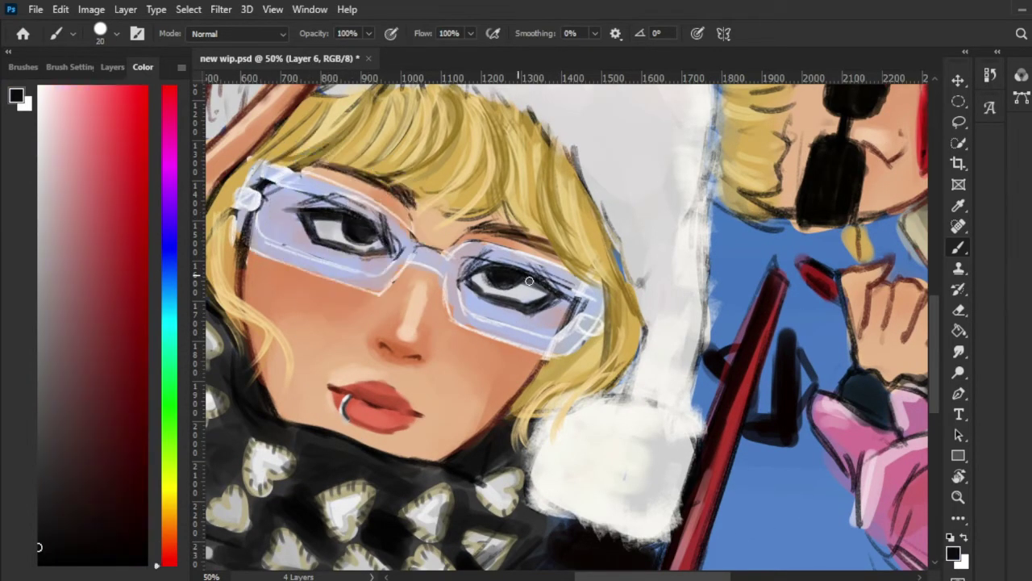
left_click(329, 227, "alt")
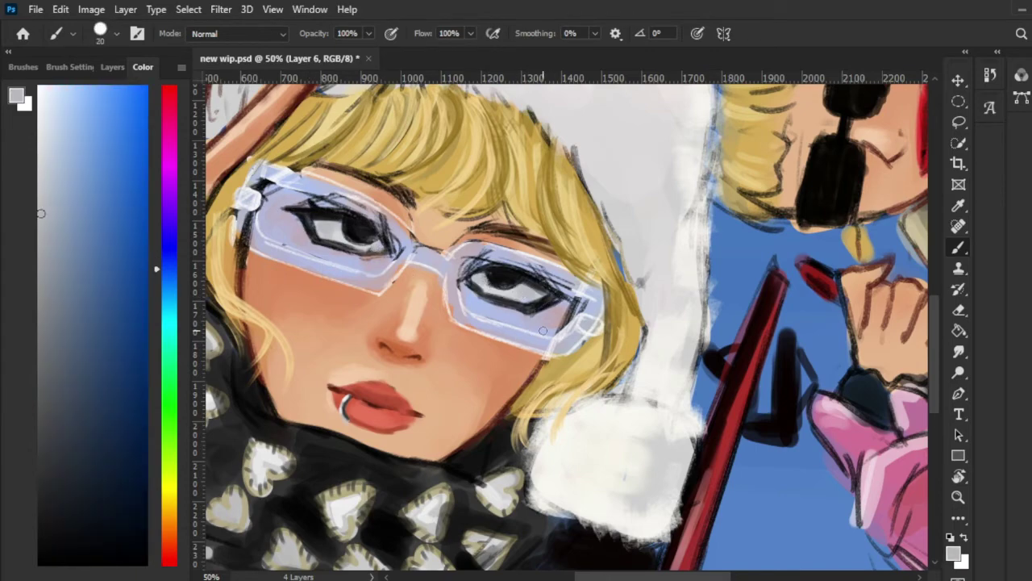
key("ctrl+minus")
key("ctrl+minus")
Sample the raised hand's skin tone and enlarge the brush to 30 px.
left_click(318, 378, "alt")
left_click(323, 379, "alt")
left_click(306, 392, "alt")
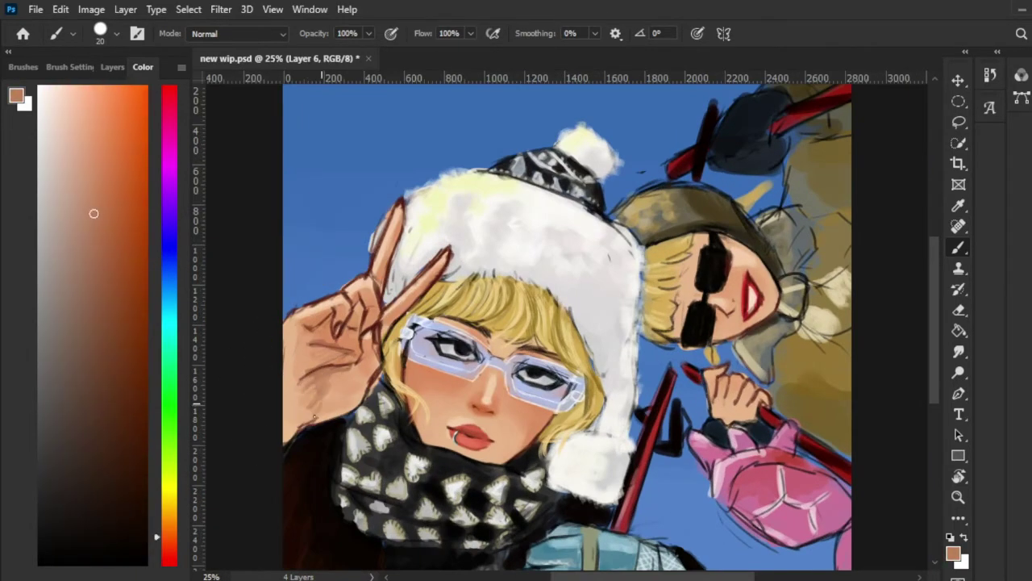
left_click(319, 399, "alt")
left_click(318, 403, "alt")
key("bracketright")
Sample lighter peach tones from the hand with the brush shrunk to 10 px.
left_click(356, 318, "alt")
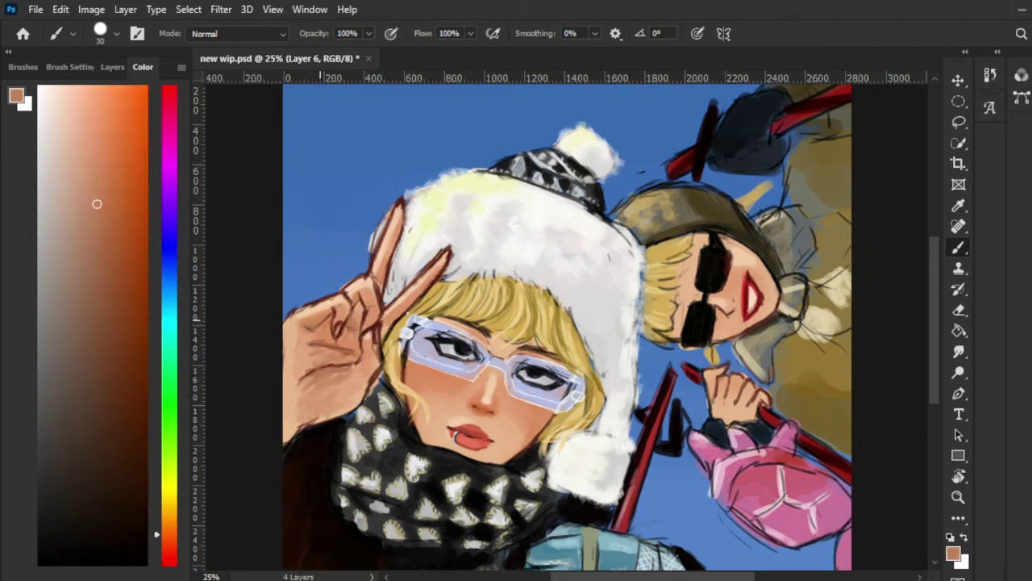
left_click(322, 395, "alt")
left_click(329, 363, "alt")
key("bracketleft")
key("bracketleft")
left_click(323, 353, "alt")
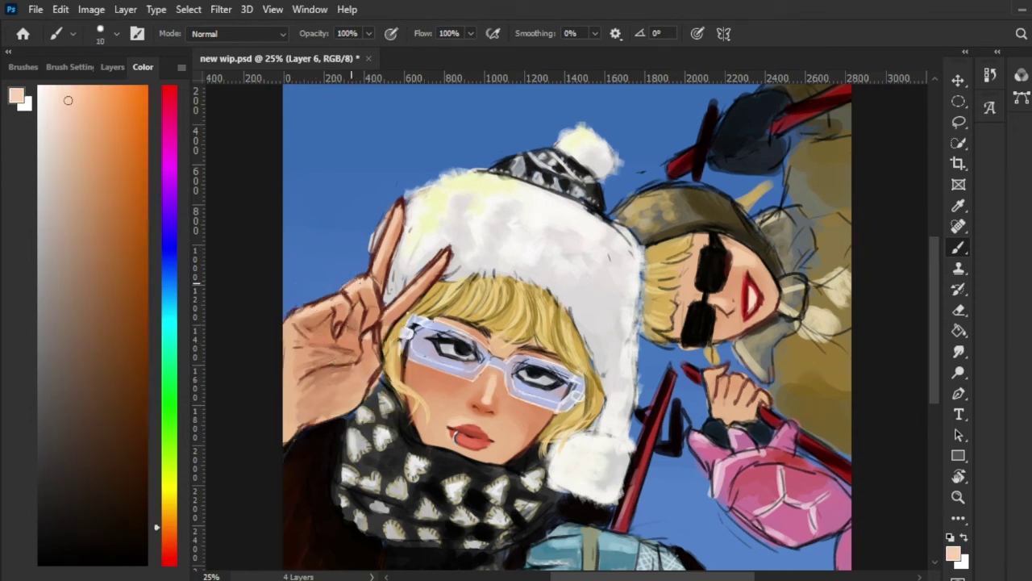
left_click(419, 310, "alt")
left_click(331, 298, "alt")
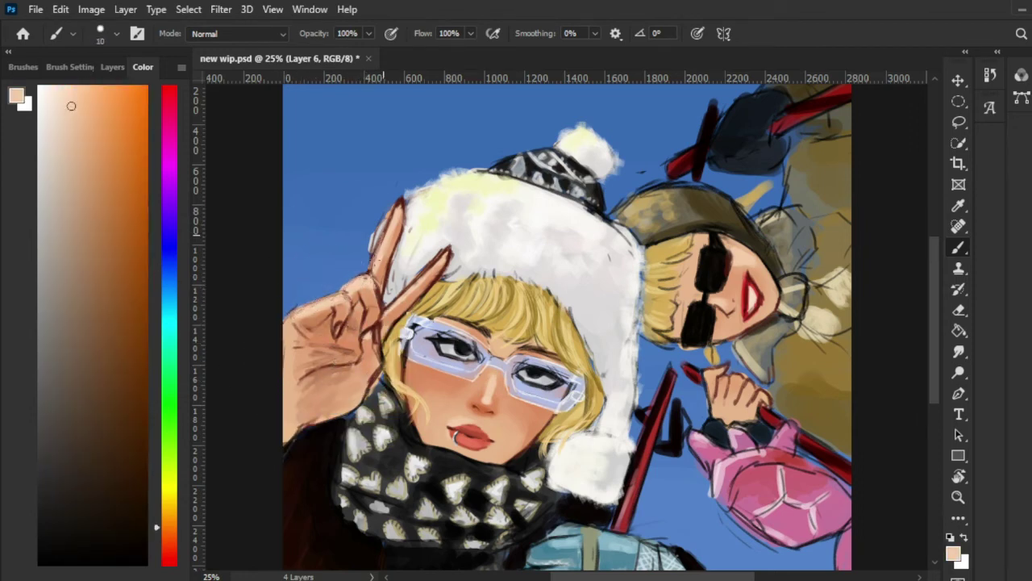
Paint a pale ring on the finger and sample dark reddish-brown for outlines.
left_click(379, 211, "alt")
left_click(380, 242, "alt")
left_click(373, 243, "alt")
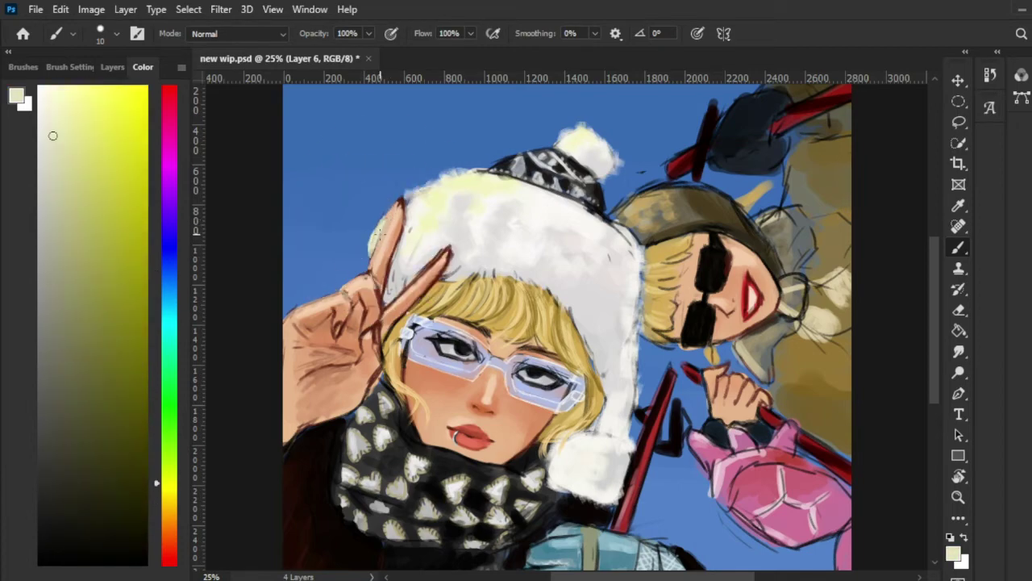
key("bracketright")
key("bracketright")
left_click(373, 251, "alt")
left_click(372, 260, "alt")
left_click(385, 292, "alt")
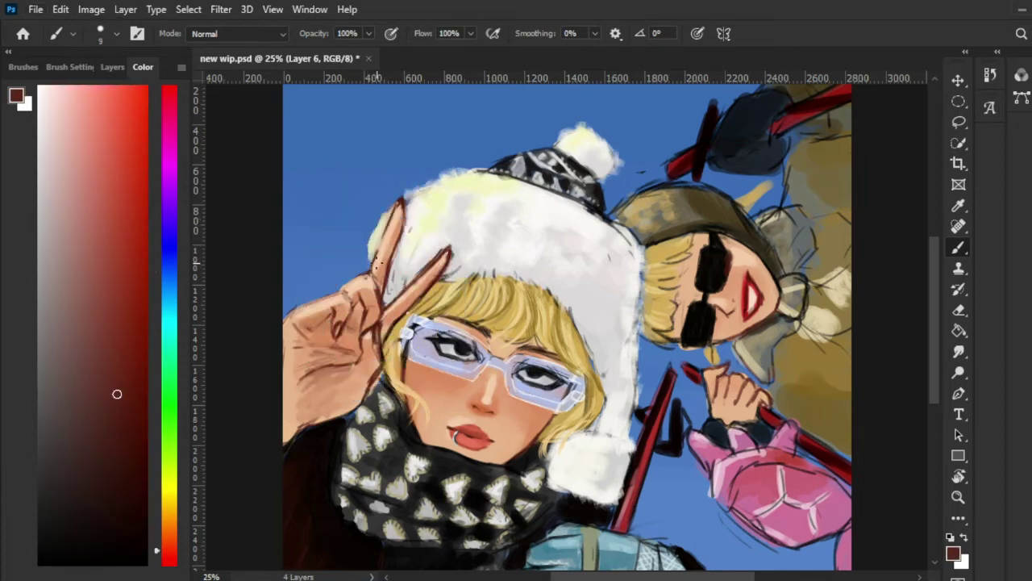
Paint dark finger lines, white fingernails and peach tones on the raised hand.
key("ctrl+plus")
left_click(425, 371, "alt")
left_click(355, 298, "alt")
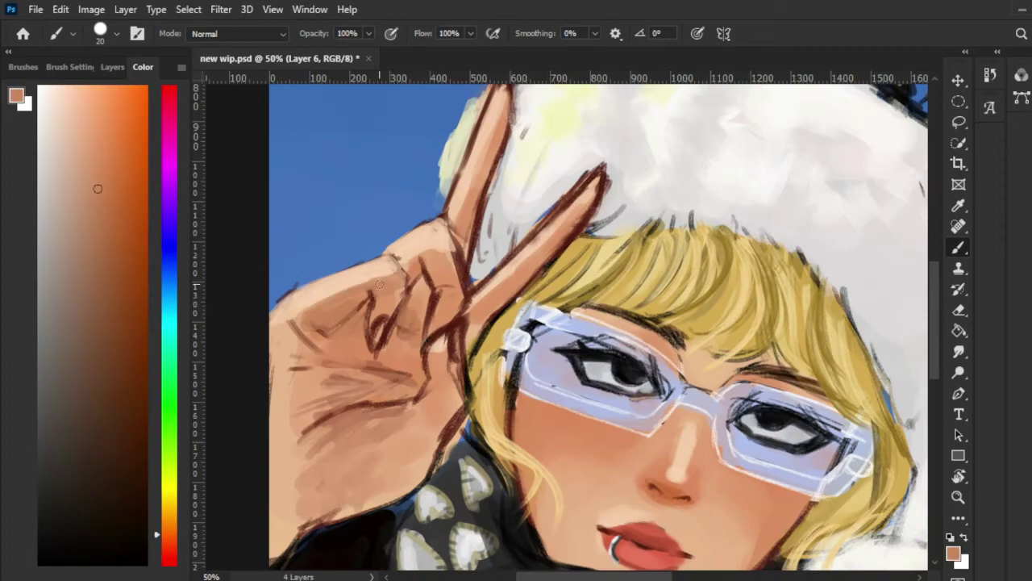
left_click(400, 293, "alt")
left_click(435, 311, "alt")
left_click_drag(429, 321, 448, 337)
left_click(506, 346, "alt")
left_click_drag(385, 318, 379, 331)
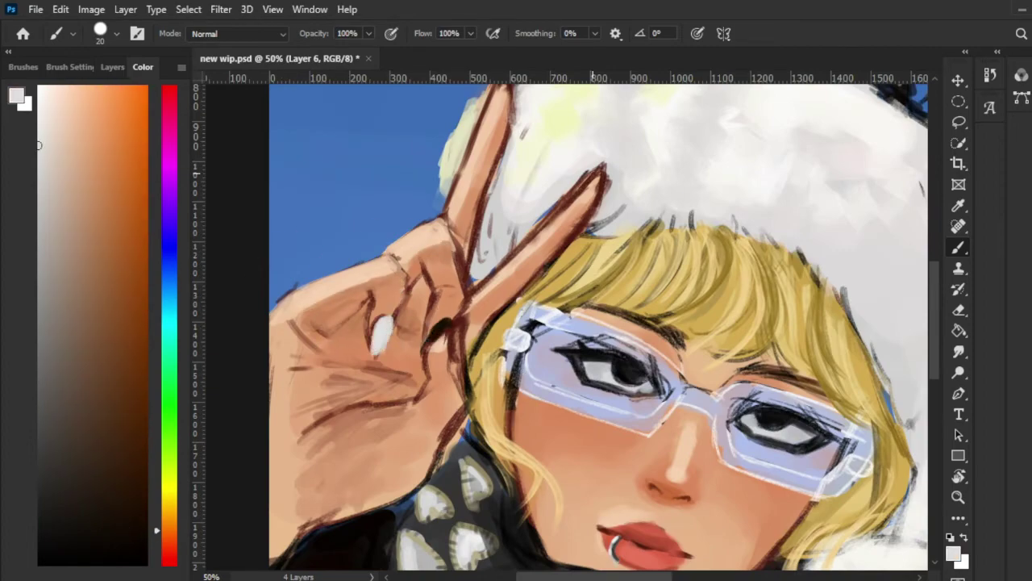
left_click_drag(457, 326, 453, 355)
left_click(353, 412, "alt")
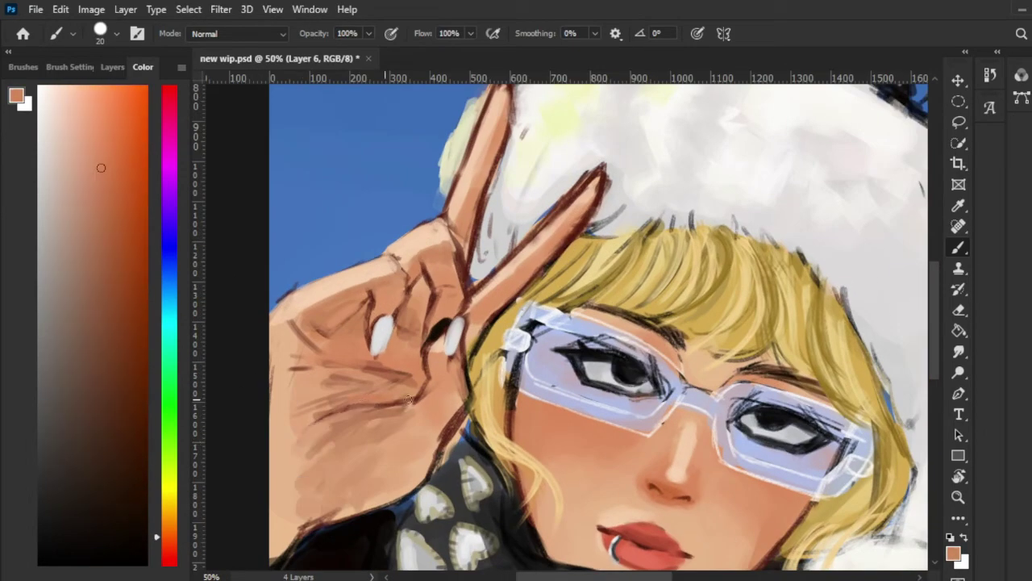
left_click_drag(391, 399, 589, 447)
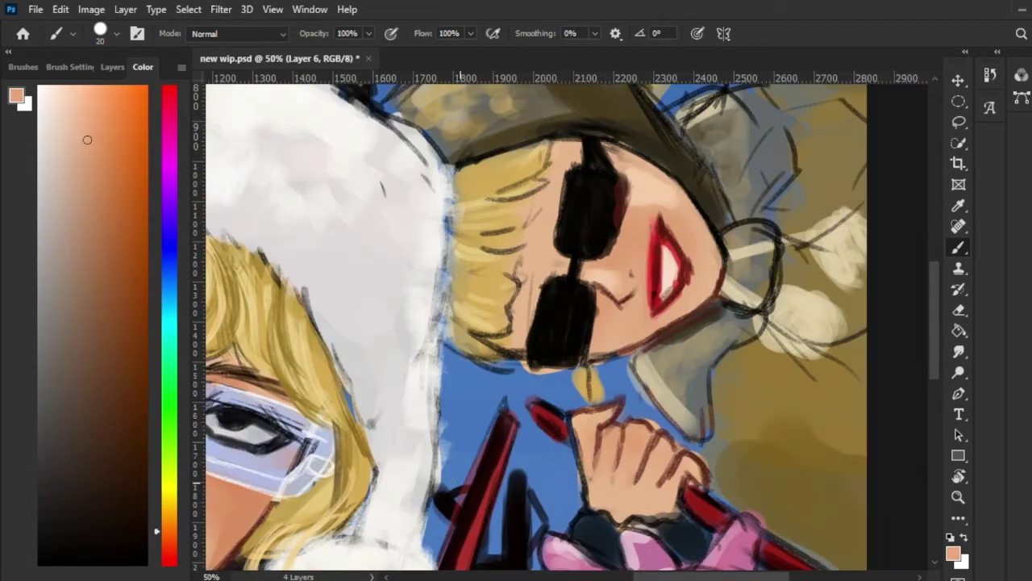
Paint peach shading, knuckle browns and light highlights on the pole-gripping hand.
left_click(601, 494, "alt")
mouse_move(589, 488)
left_mouse_down()
mouse_move(669, 501)
mouse_move(655, 502)
left_mouse_up()
key("bracketleft")
key("bracketleft")
key("bracketleft")
left_click(601, 475, "alt")
key("bracketright")
key("bracketright")
key("bracketright")
left_click(635, 459, "alt")
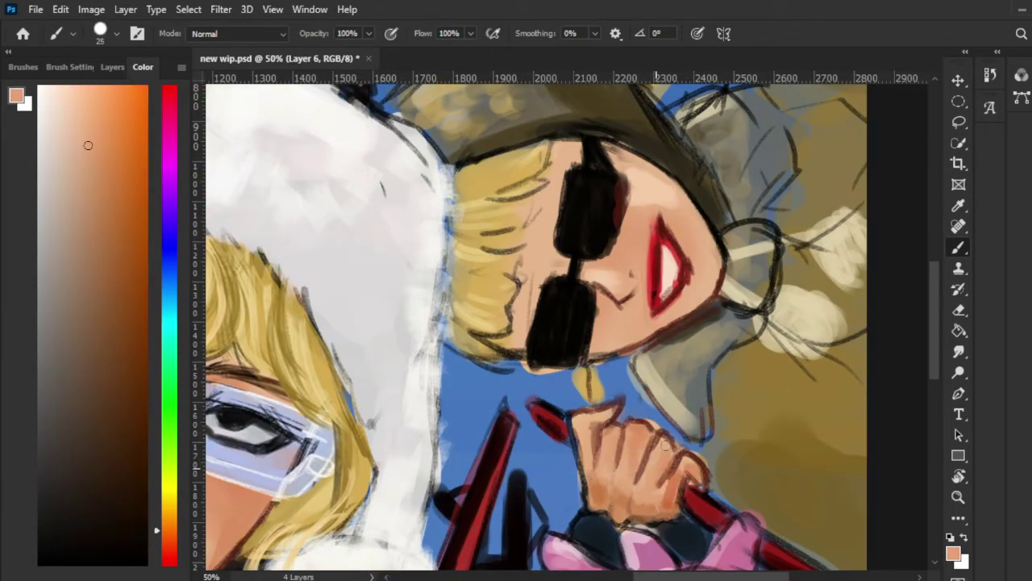
left_click_drag(600, 435, 596, 480)
Sample black from the sunglasses, zoom out to the whole illustration and select Layer 2.
scroll(596, 480, "down", 3)
scroll(622, 251, "up", 4)
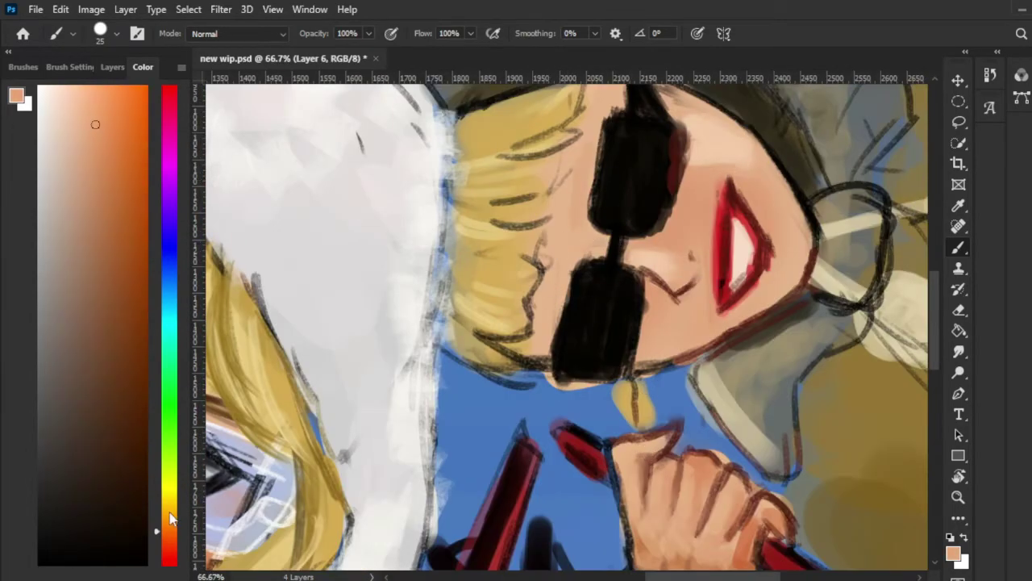
left_click(645, 161, "alt")
scroll(581, 315, "down", 3)
key("F7")
key("alt+bracketleft")
Return to Layer 6 and sample browns, down to near-black, from the second skier's hat.
key("F6")
left_click(556, 252, "alt")
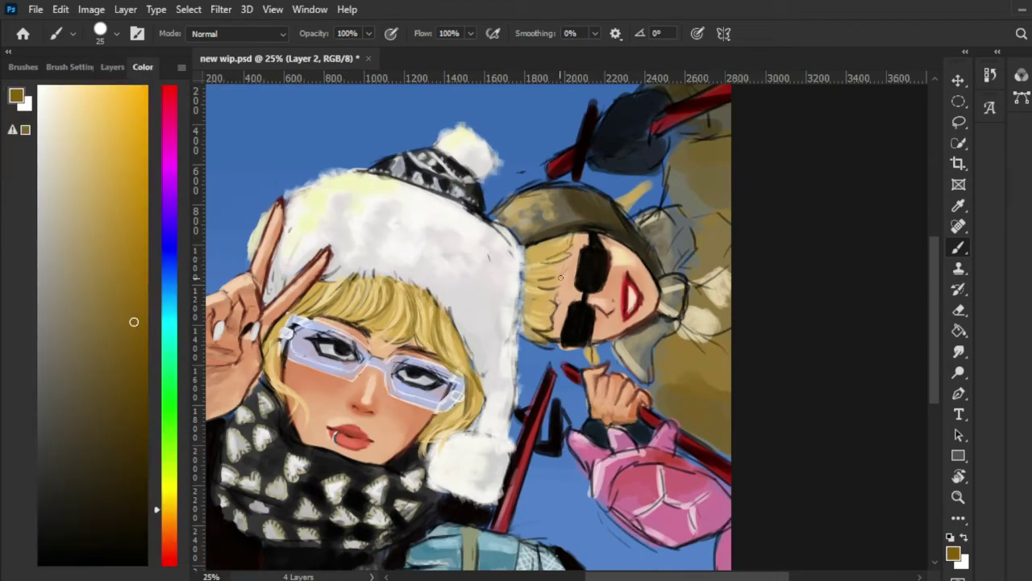
key("F5")
key("F5")
key("alt+bracketright")
left_click(578, 291, "alt")
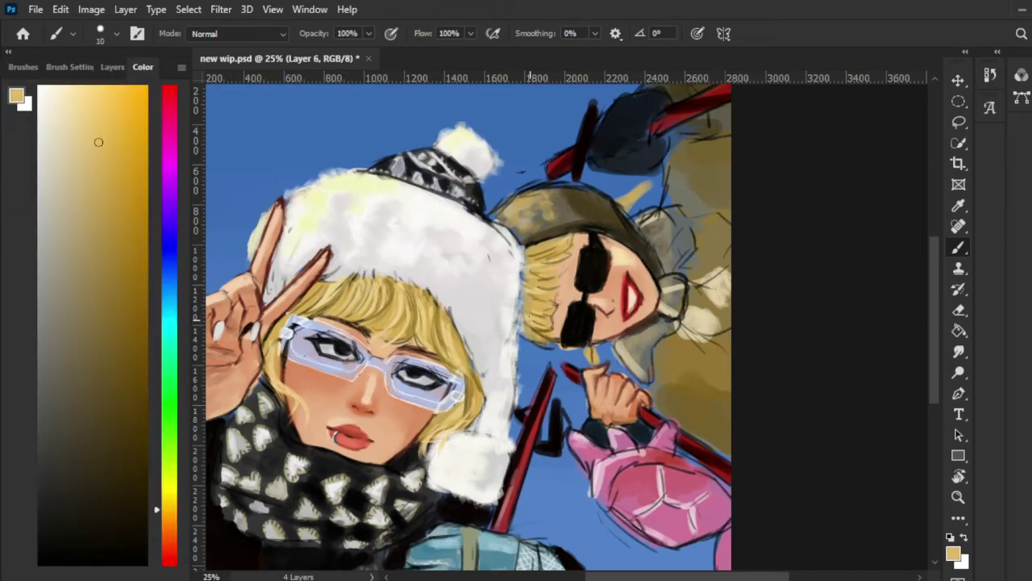
left_click(633, 205, "alt")
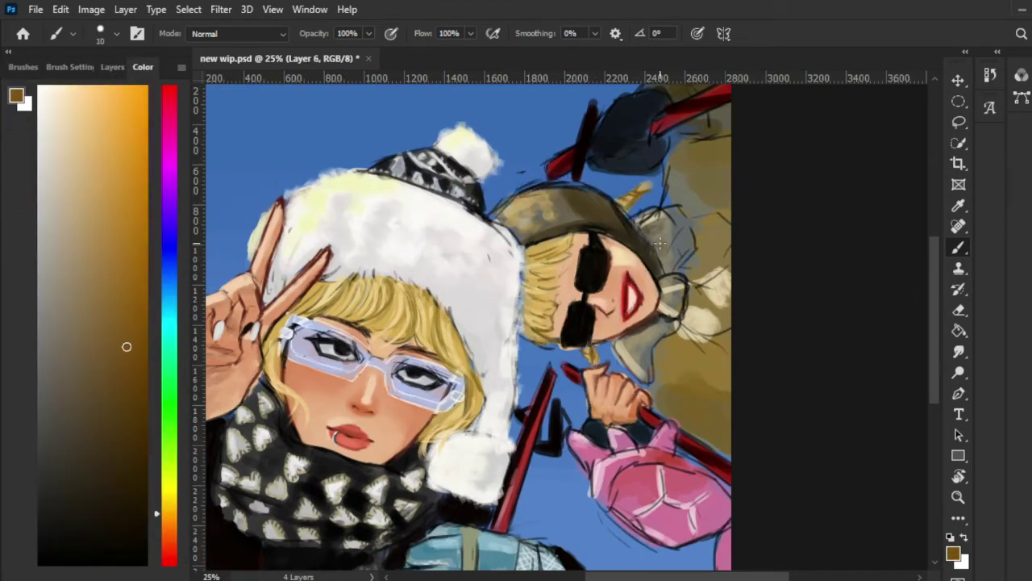
left_click(595, 192, "alt")
Choose a textured acrylic brush at 40 px and sample tan and beige from the coat.
key("F5")
left_click(65, 302)
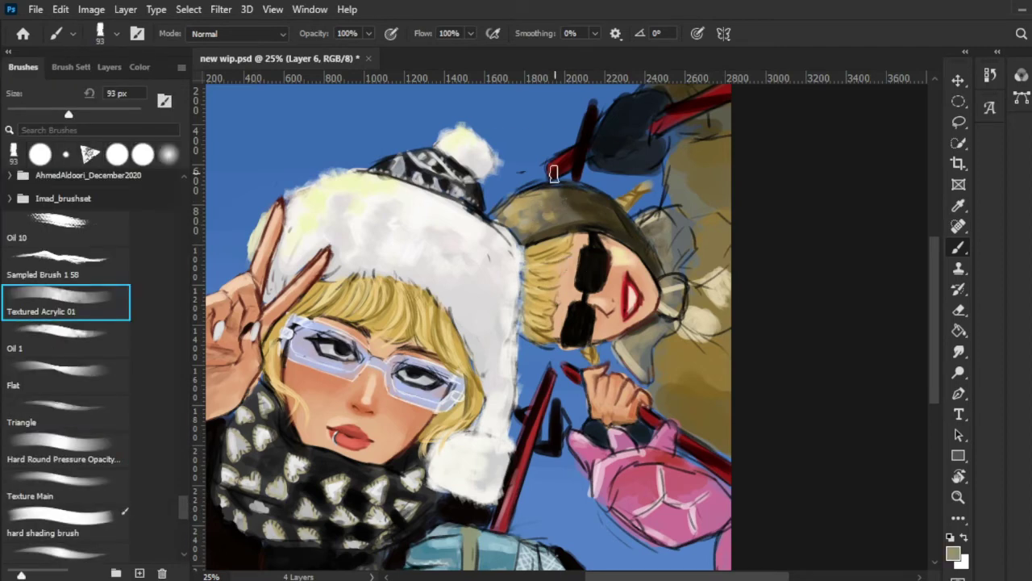
left_click(508, 209, "alt")
left_click(691, 326, "alt")
key("bracketleft")
key("bracketleft")
key("bracketleft")
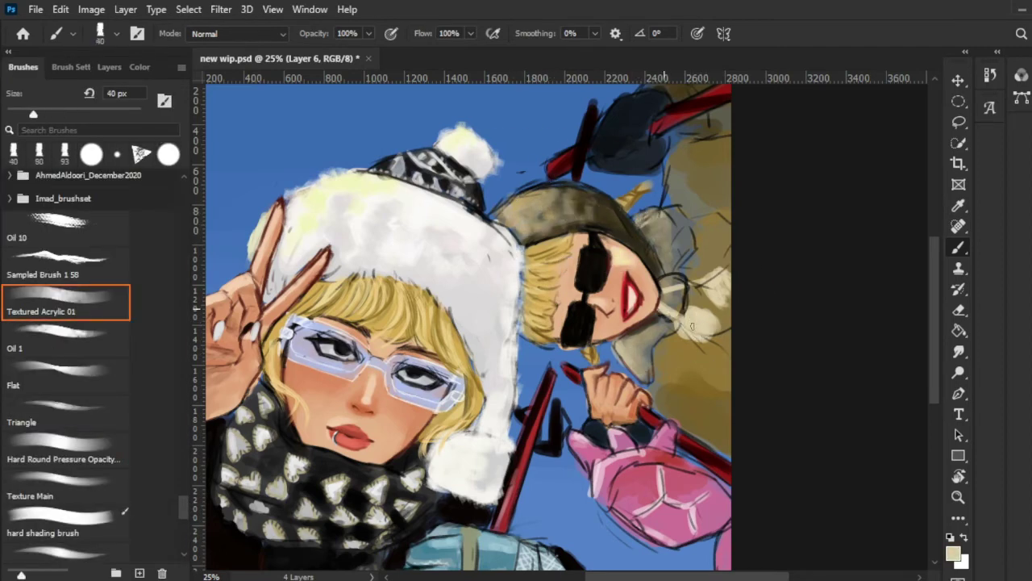
Work olive-tan and greyish-tan texture into the coat with a larger brush.
key("F6")
left_click(691, 322, "alt")
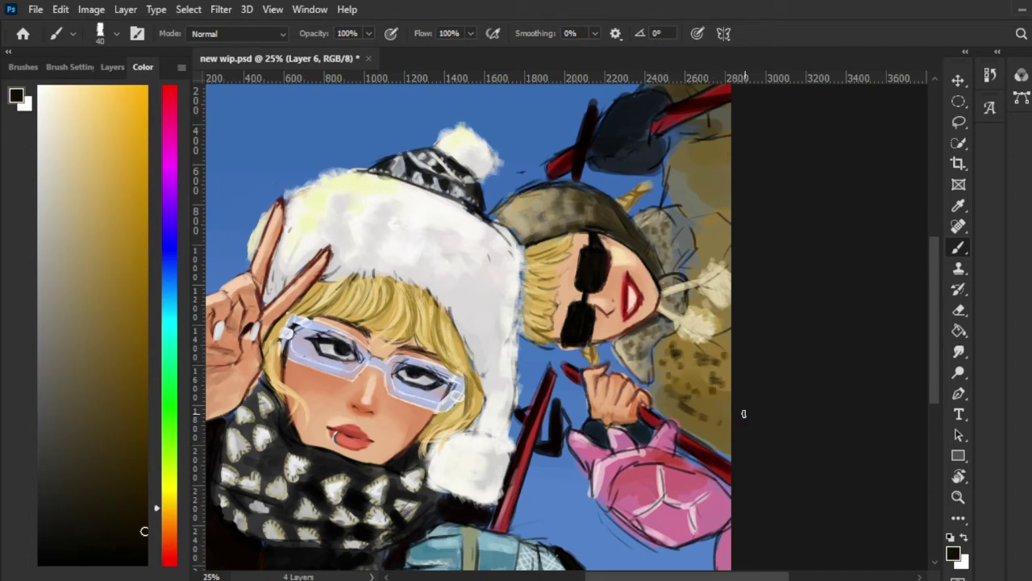
left_click(684, 362, "alt")
left_click(698, 257, "alt")
key("bracketright")
key("bracketright")
left_click(709, 214, "alt")
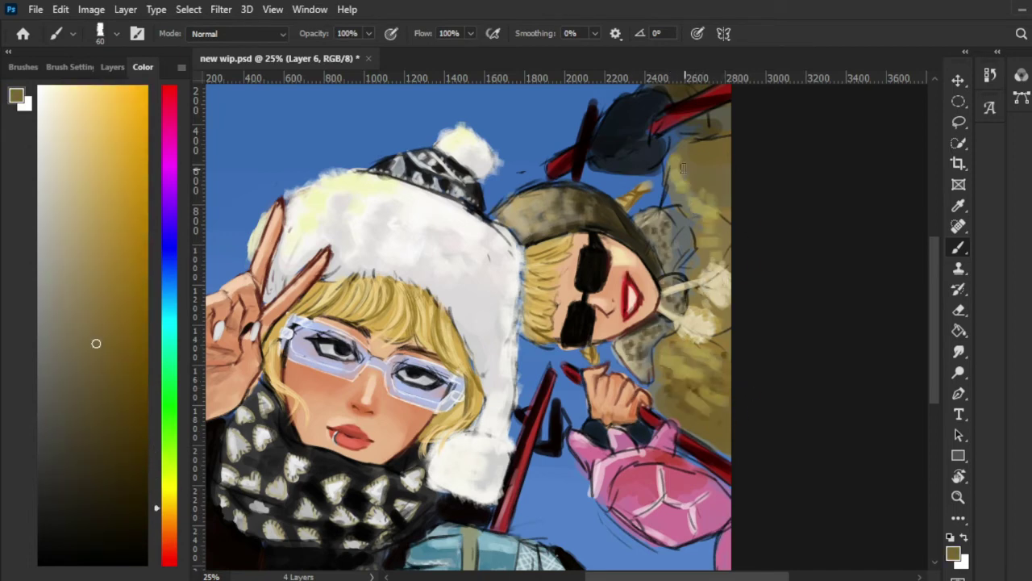
left_click(678, 256, "alt")
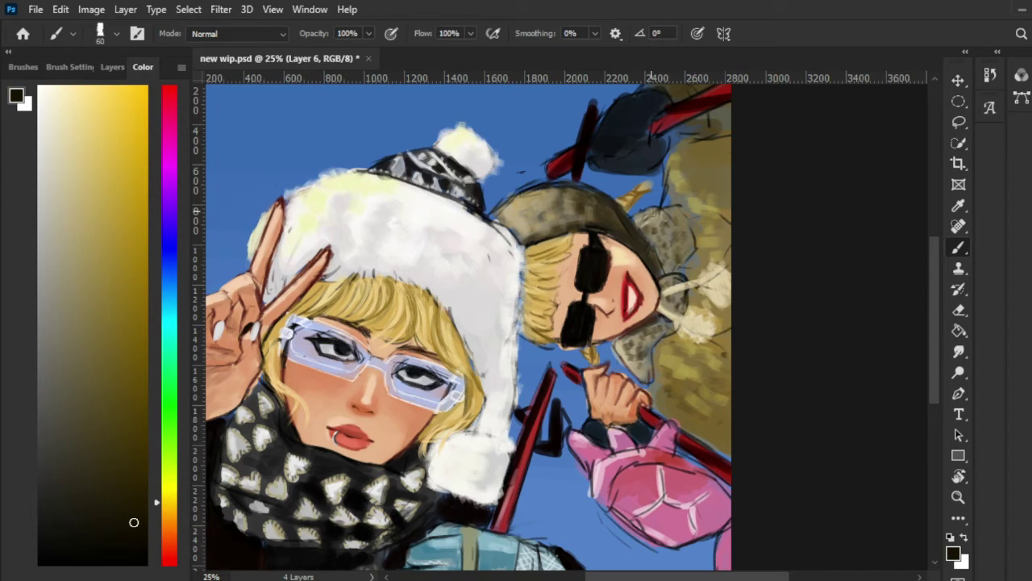
Pick light-to-medium pinks and paint mitten highlights with a smaller brush.
left_click(686, 496, "alt")
key("bracketleft")
key("bracketleft")
key("bracketleft")
left_click(642, 526, "alt")
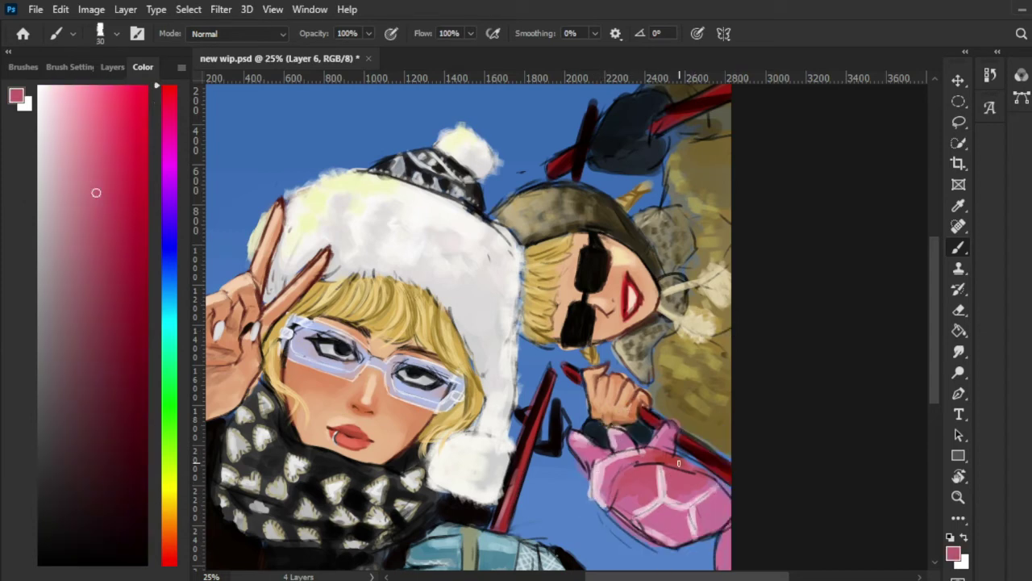
left_click(610, 524, "alt")
left_click(587, 466, "alt")
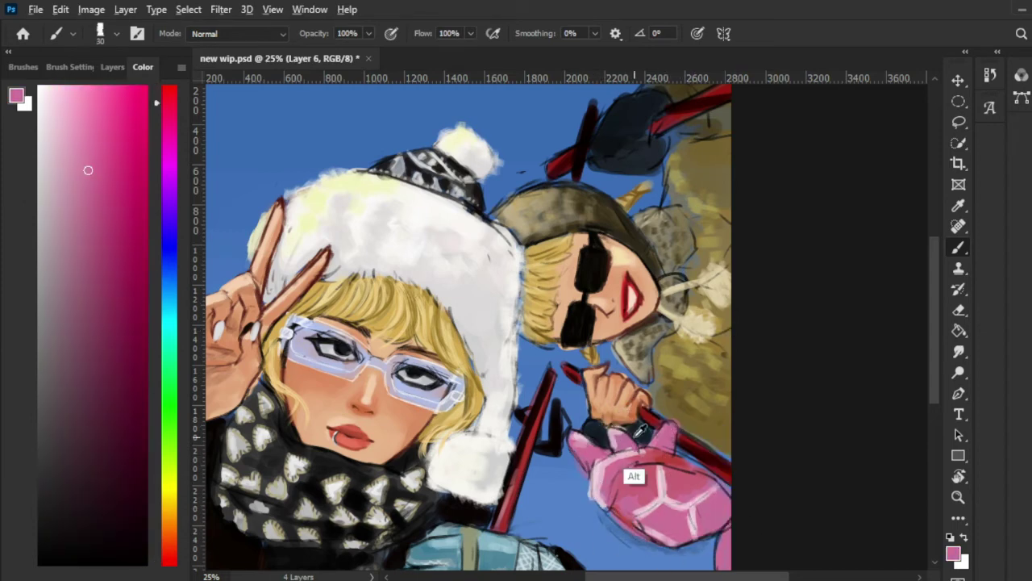
Paint near-black strokes on the dark hat at top right, then sample olive khaki.
left_click(613, 474, "alt")
key("ctrl+minus")
key("ctrl+plus")
key("ctrl+plus")
mouse_move(844, 105)
left_mouse_down()
mouse_move(783, 173)
mouse_move(761, 180)
left_mouse_up()
key("ctrl+minus")
left_click(799, 307, "alt")
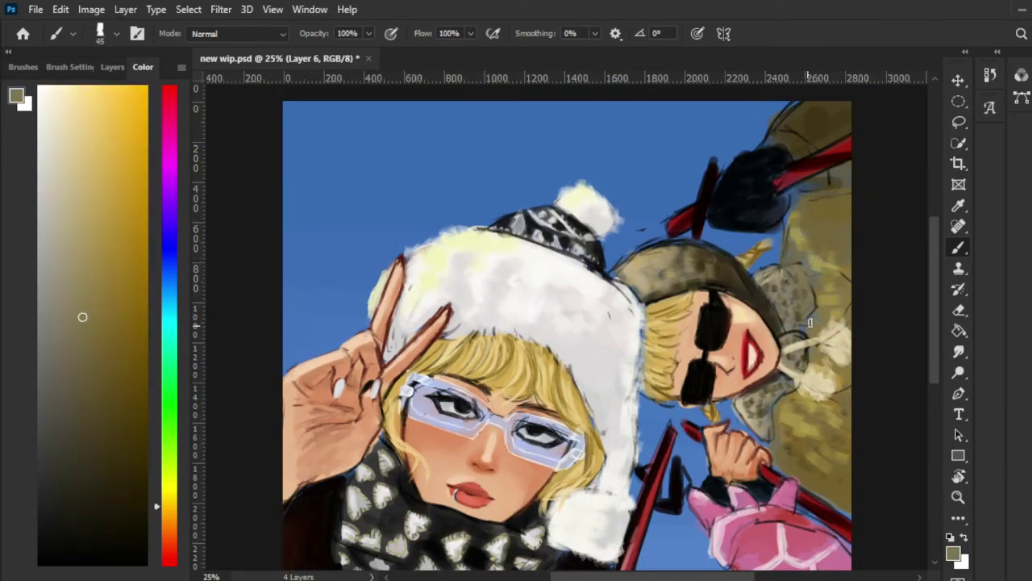
Choose a small hard round brush and a near-black brown for touch-ups.
left_click(750, 421, "alt")
key("ctrl+minus")
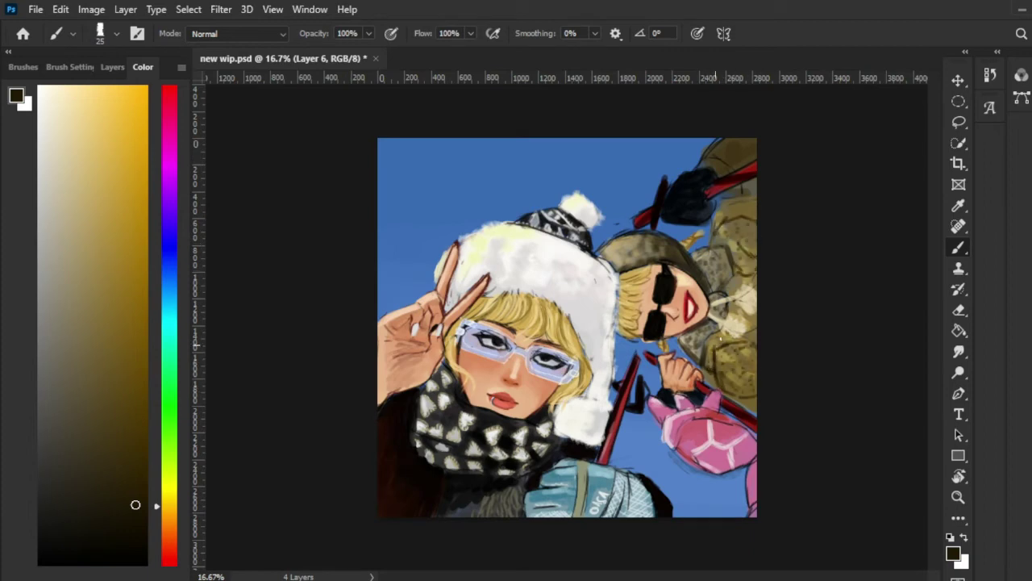
key("ctrl+plus")
key("ctrl+plus")
key("x")
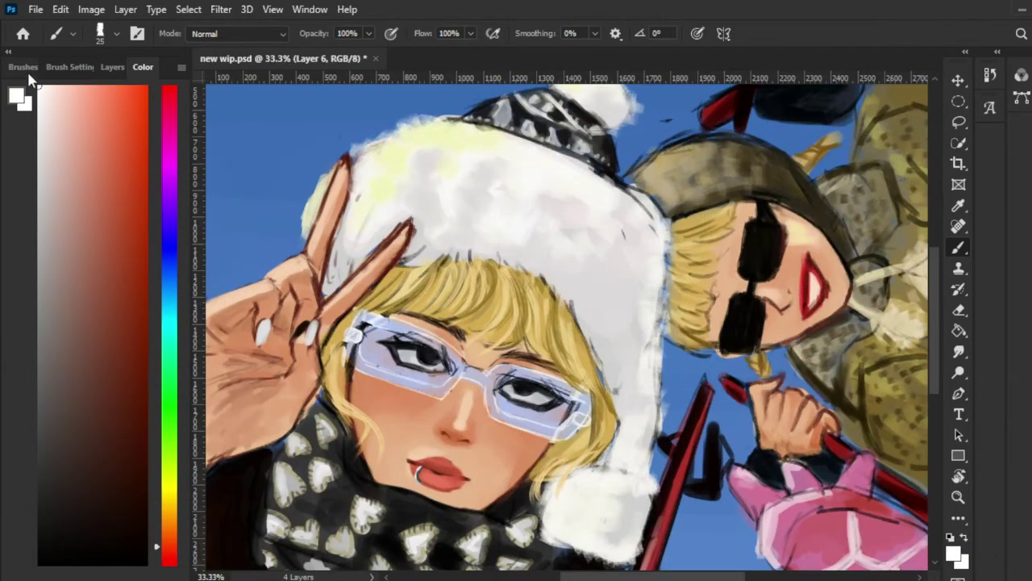
left_click(23, 67)
left_click(70, 460)
left_click(143, 67)
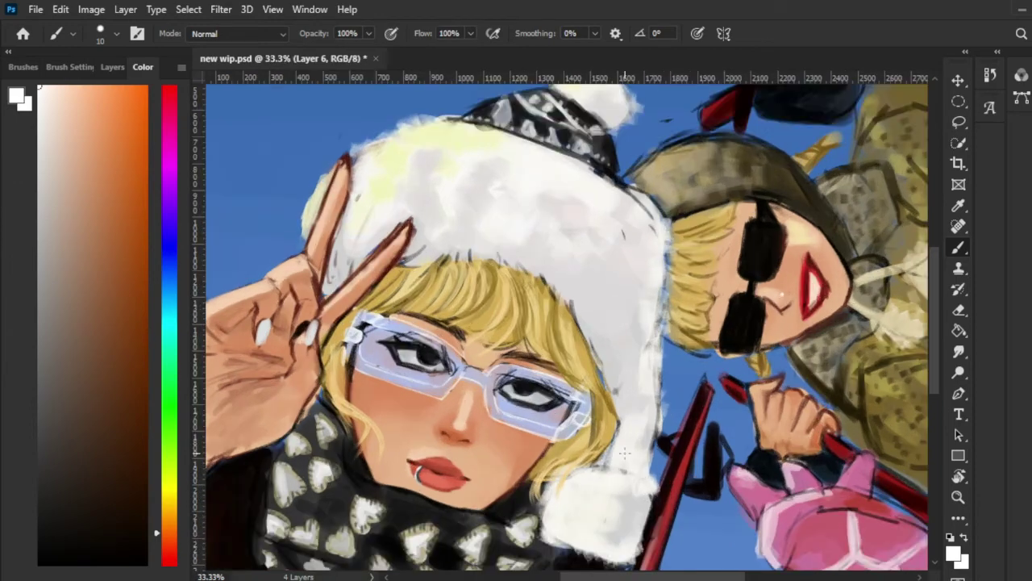
Switch to a dark reddish-brown at brush size 25 for the scarf.
key("ctrl+minus")
key("ctrl+plus")
left_click(208, 300, "alt")
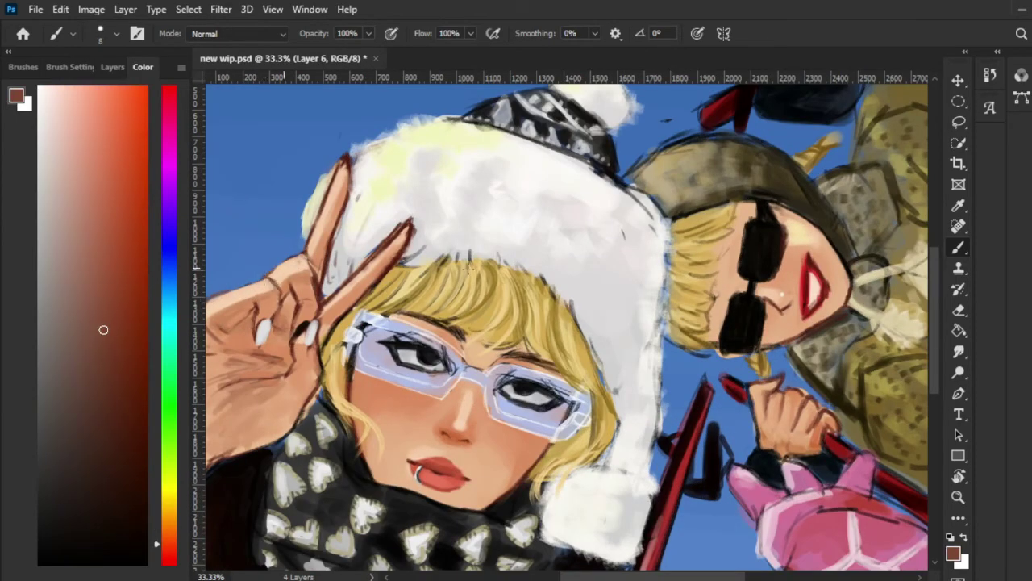
key("bracketright")
key("bracketright")
key("bracketright")
key("d")
scroll(281, 453, "down", 3)
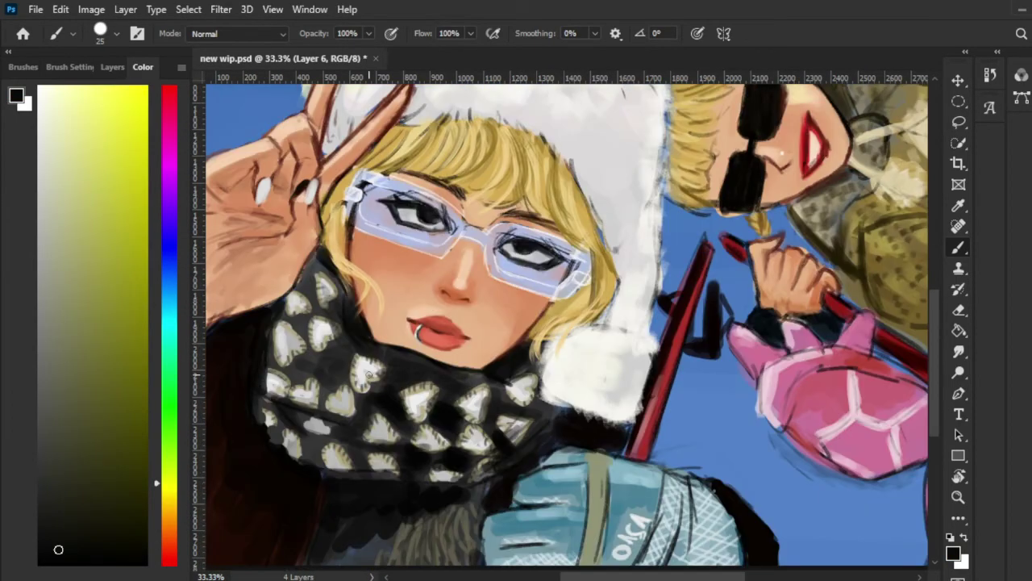
scroll(339, 443, "down", 1)
scroll(392, 448, "down", 3)
Sample the coat's olive-grey and the jacket's teal, shrinking the brush for fine strokes.
left_click(411, 421, "alt")
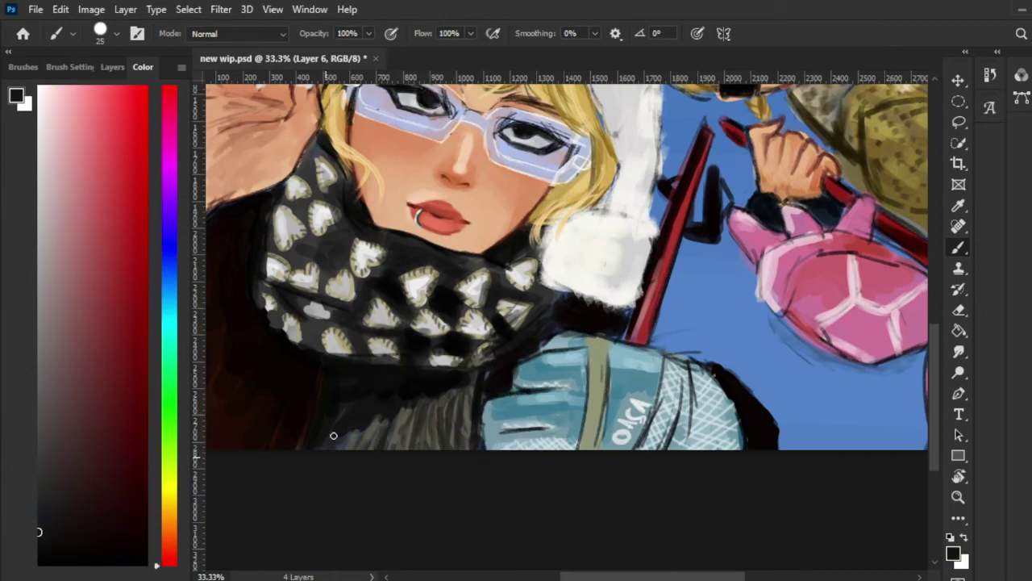
scroll(411, 421, "up", 2)
left_click(581, 466, "alt")
left_click(599, 424, "alt")
left_click(656, 461, "alt")
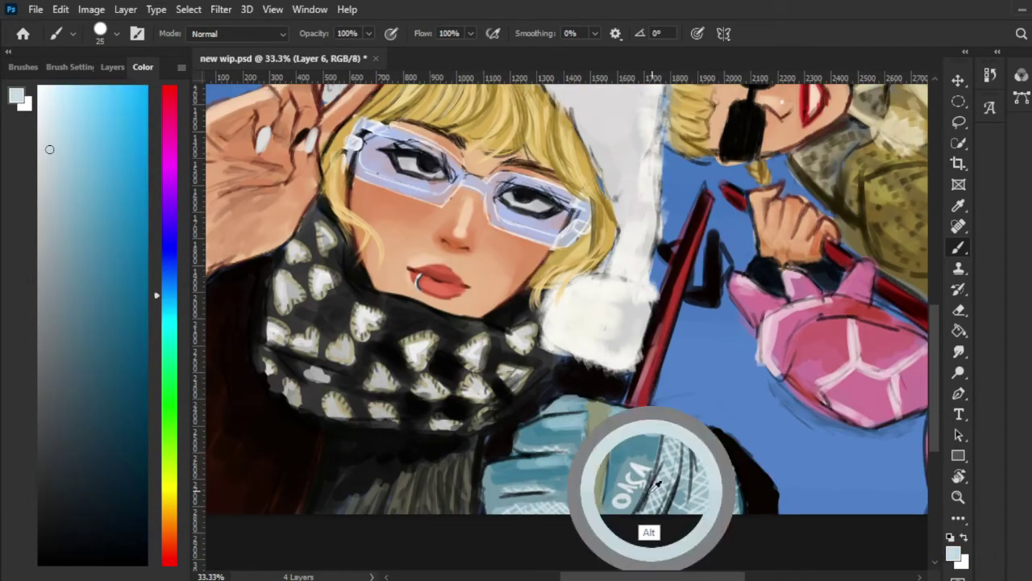
key("bracketleft")
key("bracketleft")
key("bracketleft")
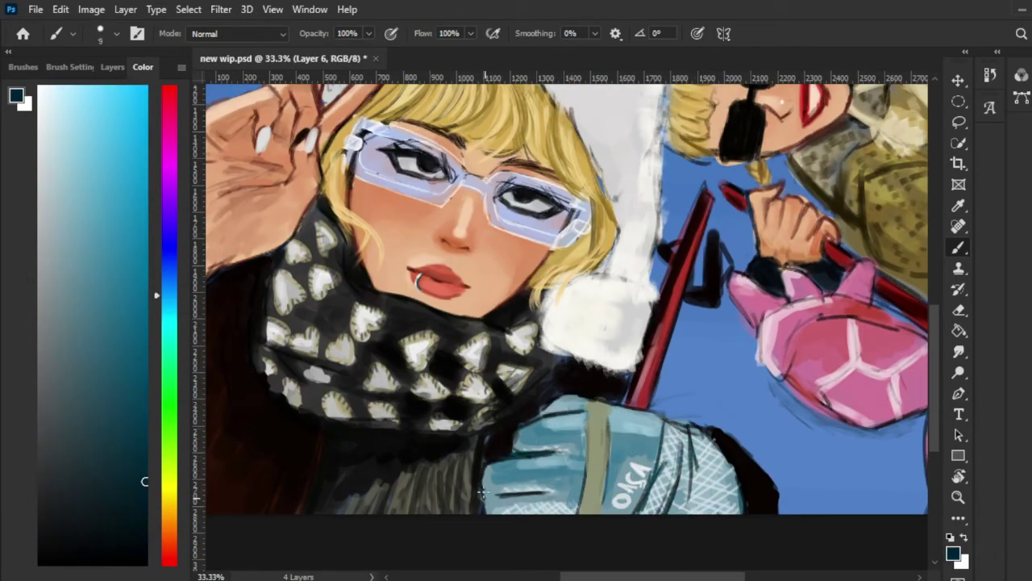
Sample brown and the peach skin tone, enlarging the brush to 45.
key("ctrl+minus")
key("ctrl+minus")
left_click(705, 158, "alt")
key("bracketright")
key("bracketright")
key("bracketright")
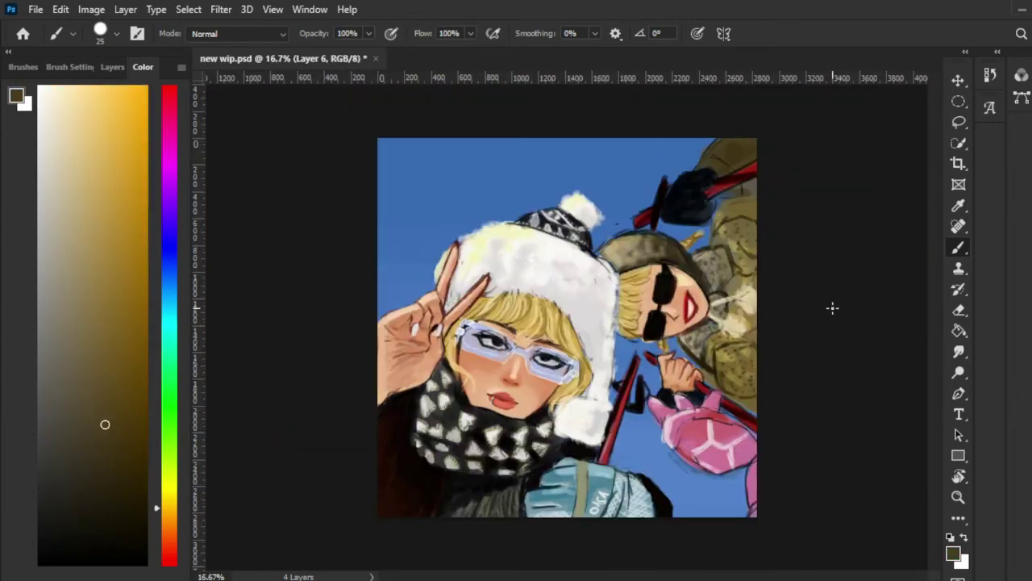
key("ctrl+plus")
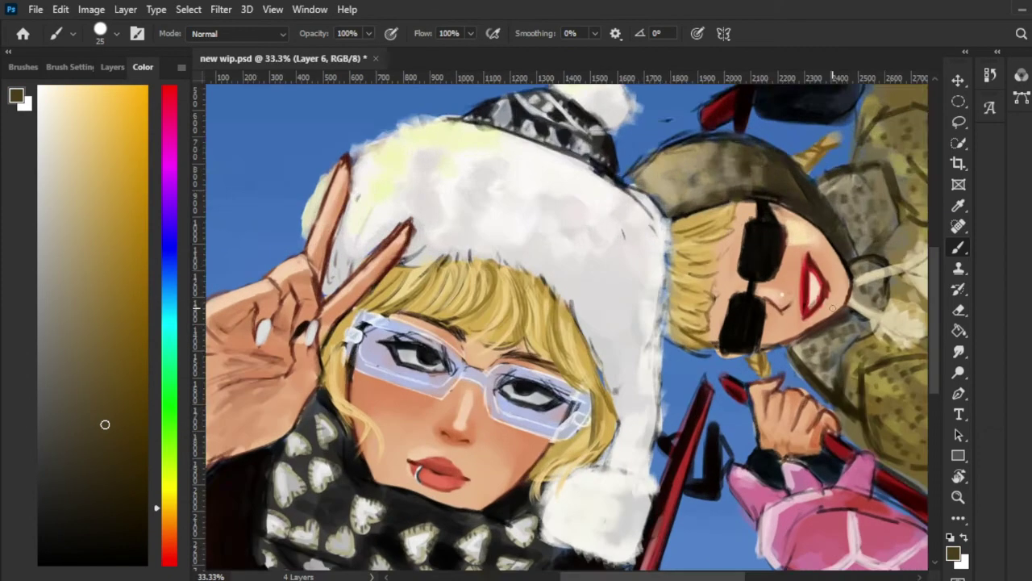
left_click(500, 333, "alt")
key("bracketright")
key("bracketright")
key("bracketright")
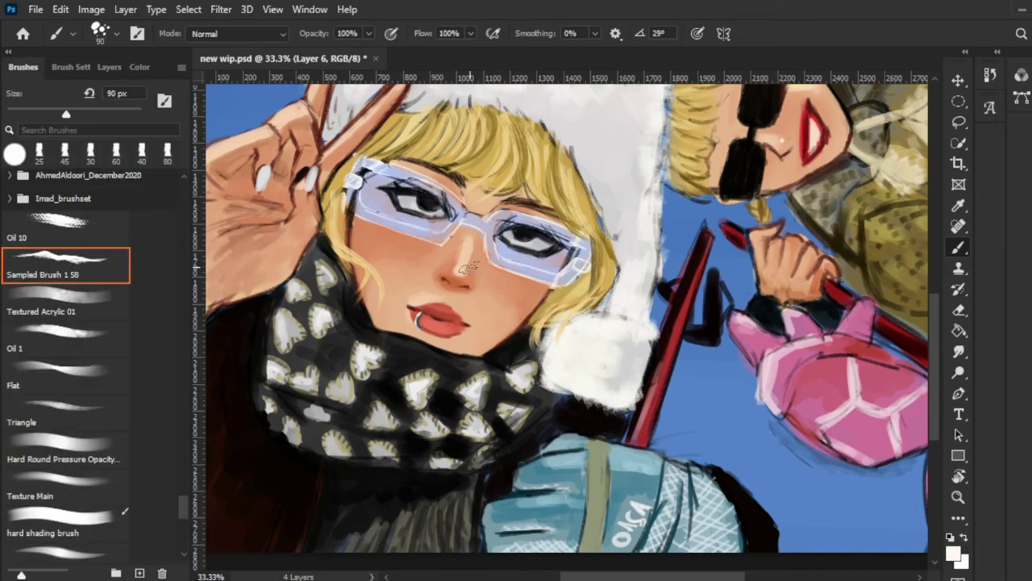
Zoom in on the face with a 10 px hard pressure-sensitive round brush.
key("ctrl+plus")
key("ctrl+plus")
key("bracketleft")
key("bracketleft")
key("bracketleft")
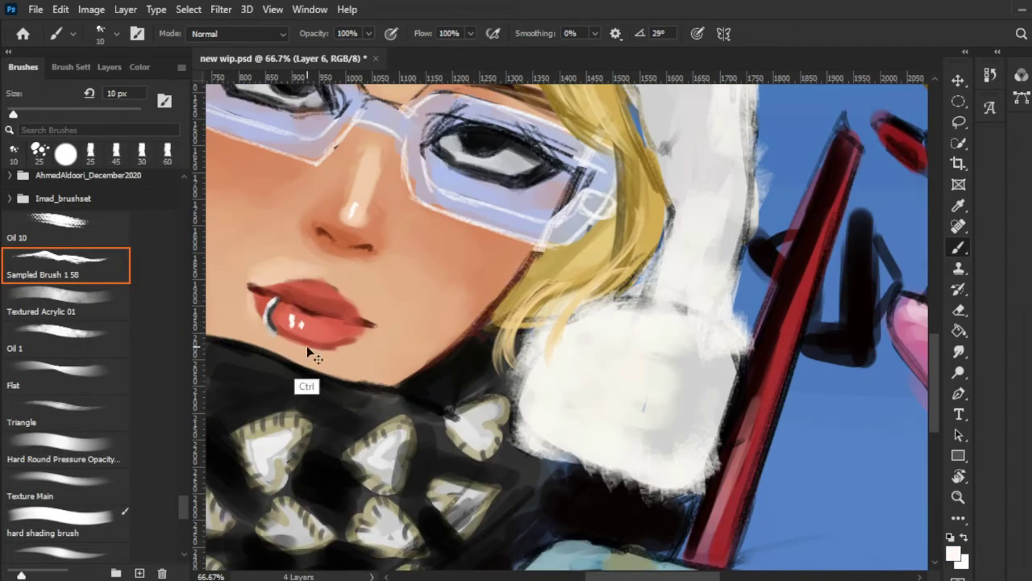
key("ctrl+minus")
left_click(64, 450)
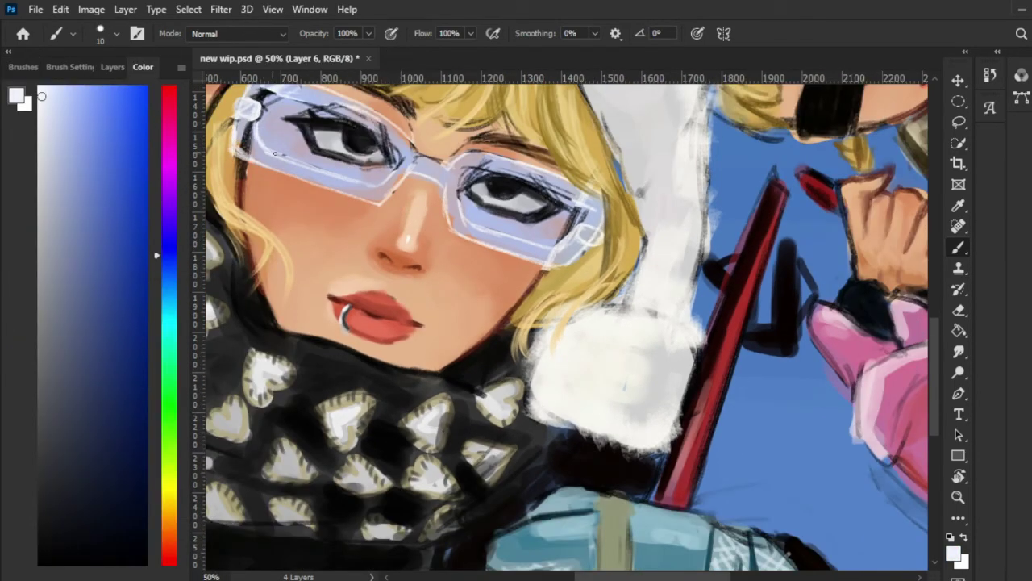
scroll(275, 153, "up", 2)
Paint a white highlight along the top rim of the right lens.
left_click(578, 274, "alt")
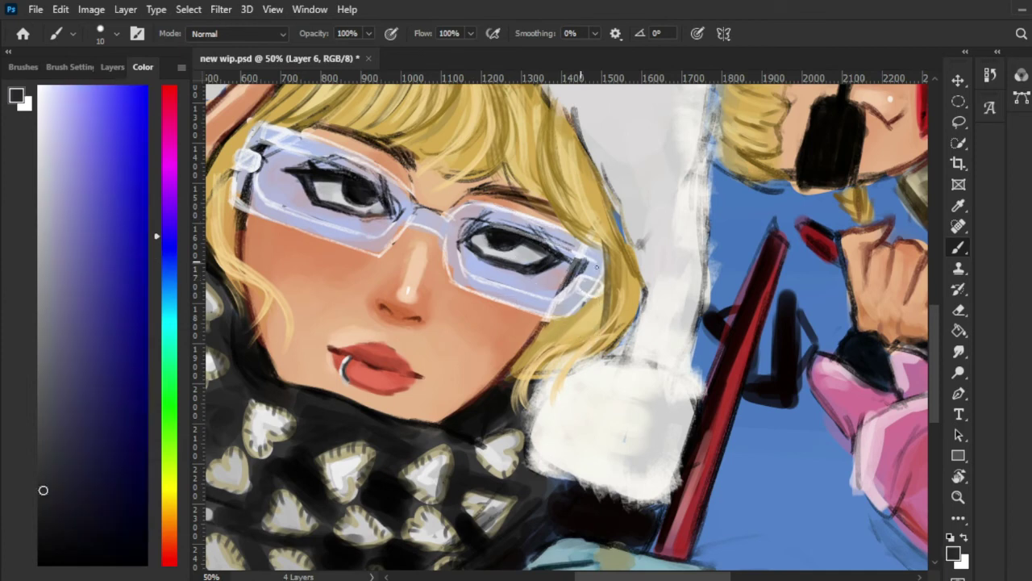
left_click(593, 287, "alt")
left_click(463, 267, "alt")
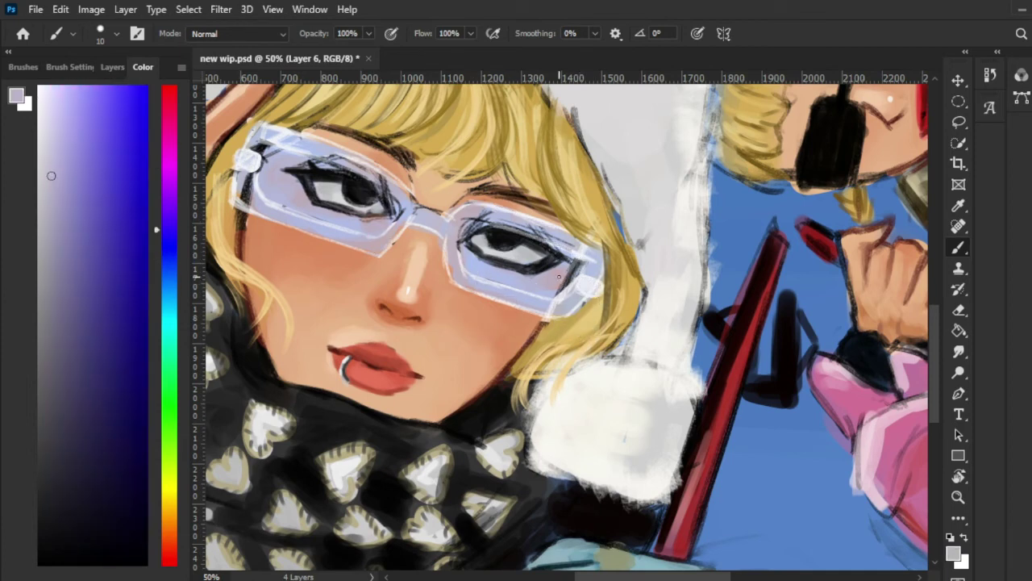
left_click(486, 262, "alt")
left_click(245, 161, "alt")
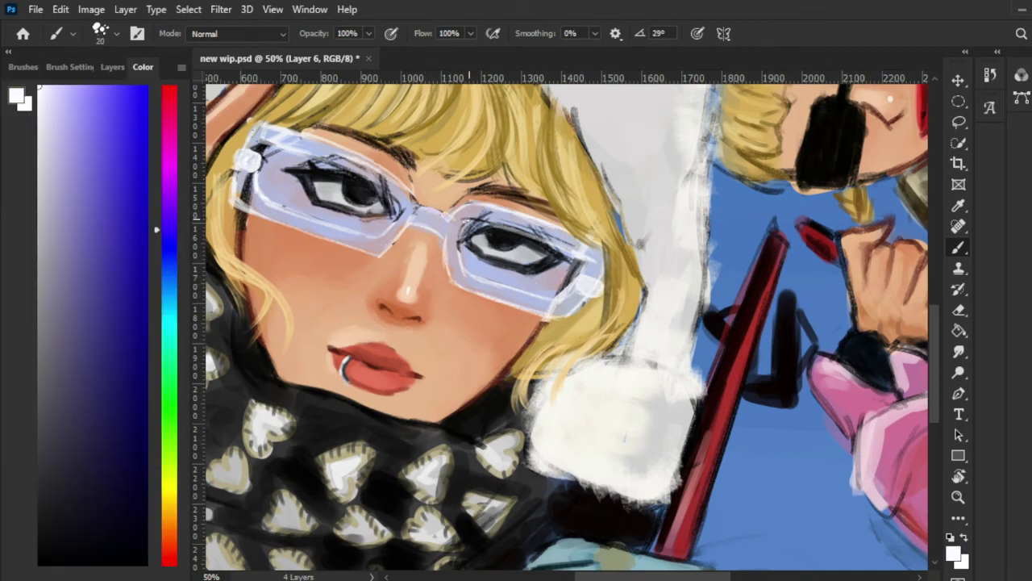
left_click_drag(461, 223, 493, 217)
Stroke a light lavender highlight along the left lens rim with Hard Round.
left_click(474, 223, "alt")
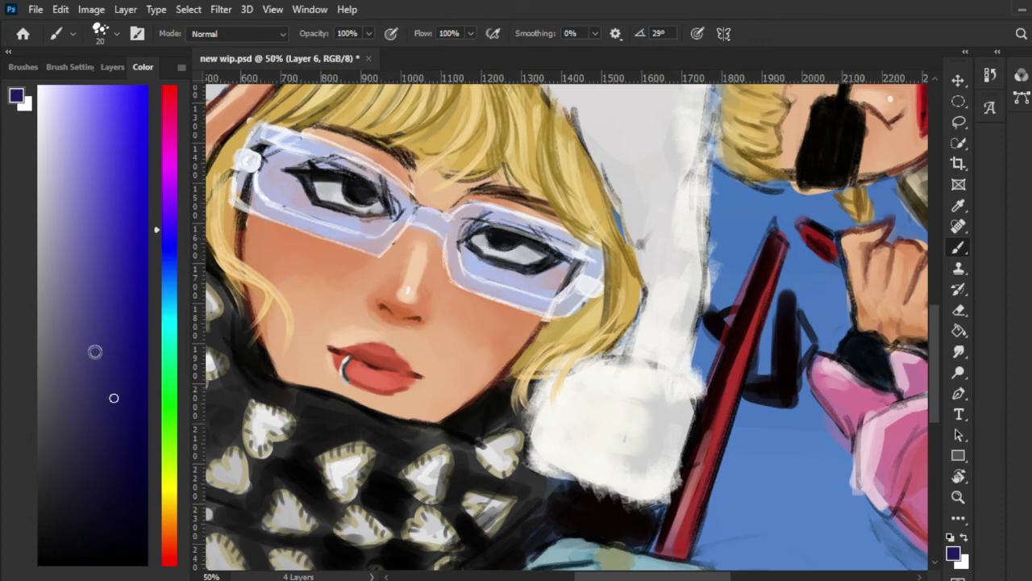
left_click(469, 255, "alt")
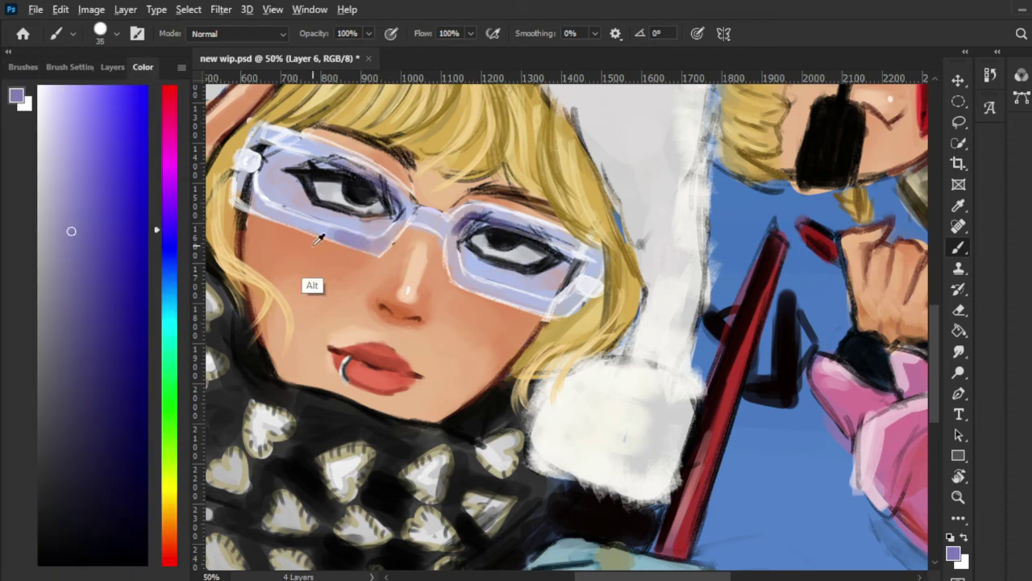
left_click(458, 277, "alt")
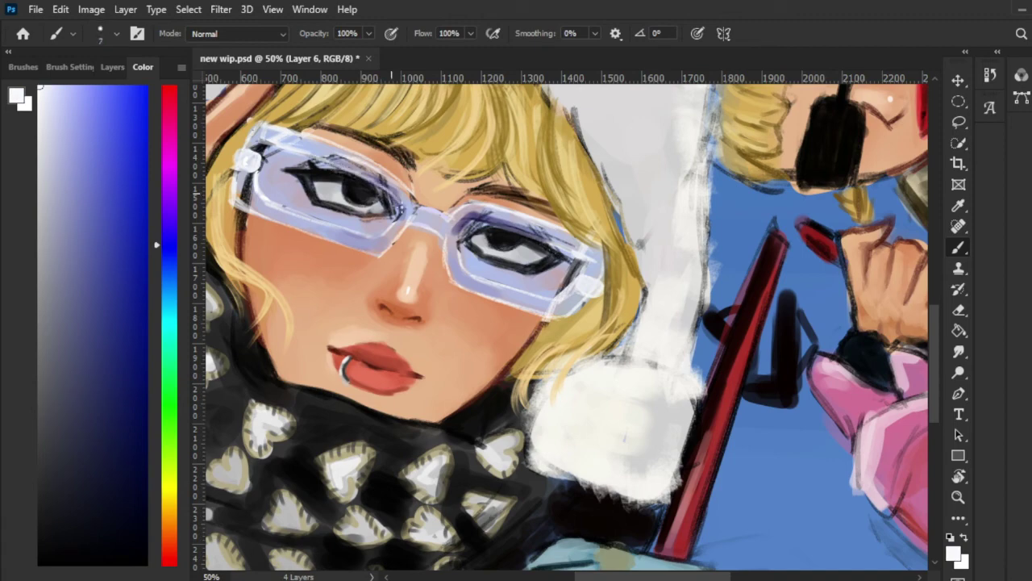
left_click_drag(254, 143, 394, 197)
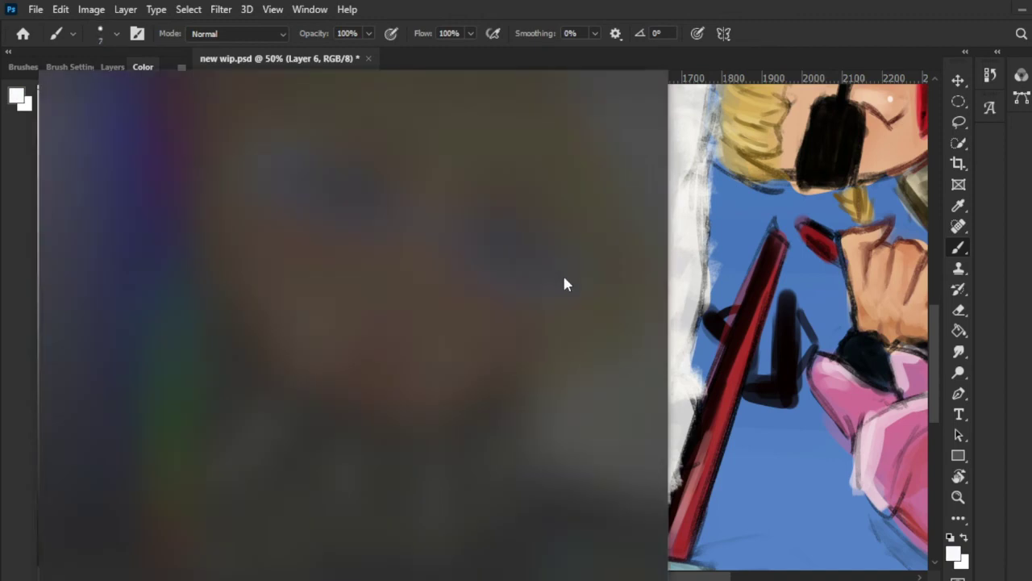
left_click(539, 251, "alt")
left_click(315, 198, "alt")
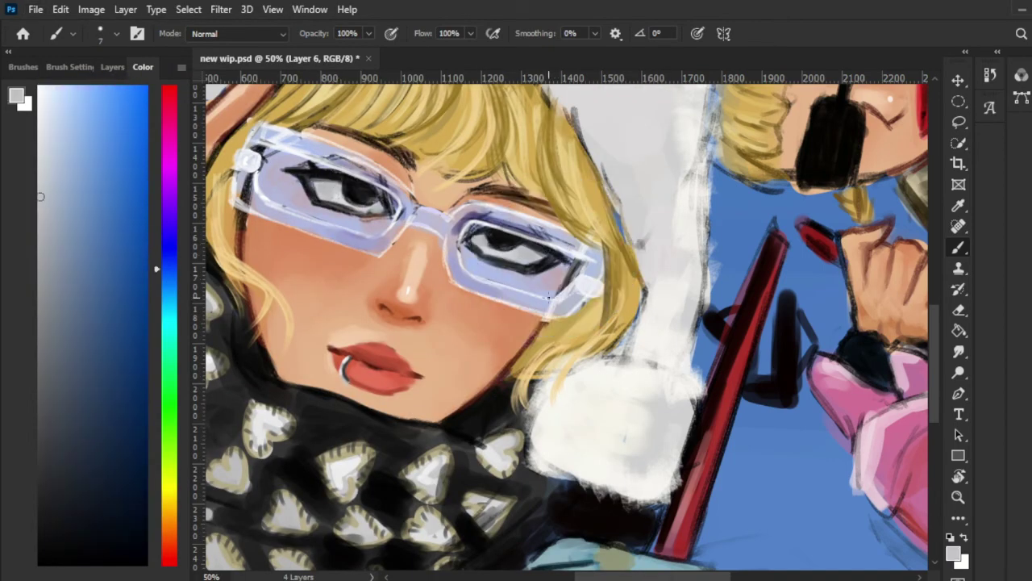
left_click(505, 194, "alt")
Zoom out and add a new empty layer, Layer 7, in the Layers panel.
key("ctrl+minus")
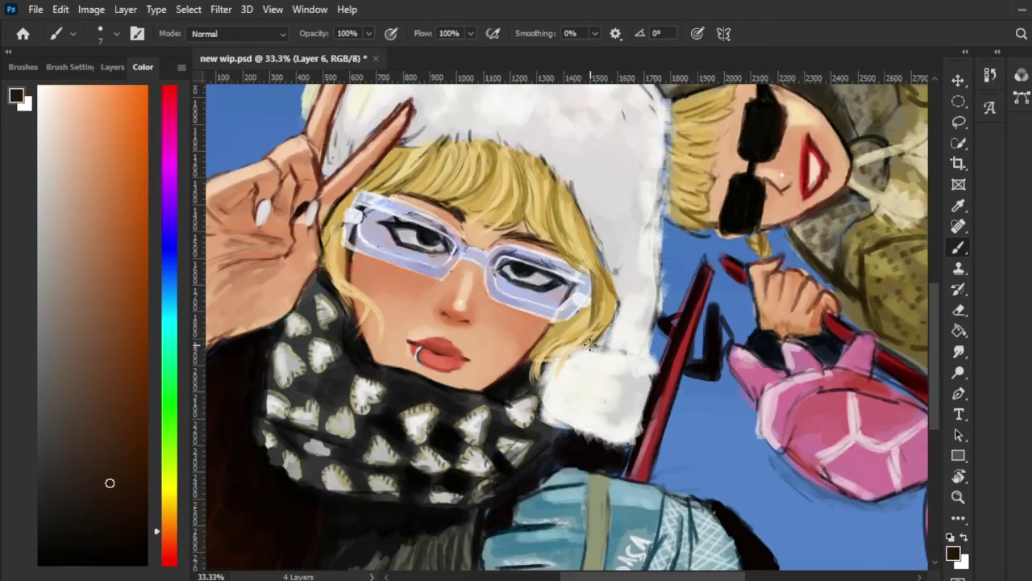
key("ctrl+minus")
key("ctrl+minus")
left_click(97, 68)
left_click(141, 573)
left_click(56, 117)
Paint a light beige glow on Layer 7 with a 1100 px Soft Round Pressure Opacity brush.
left_click(48, 234)
left_click(139, 67)
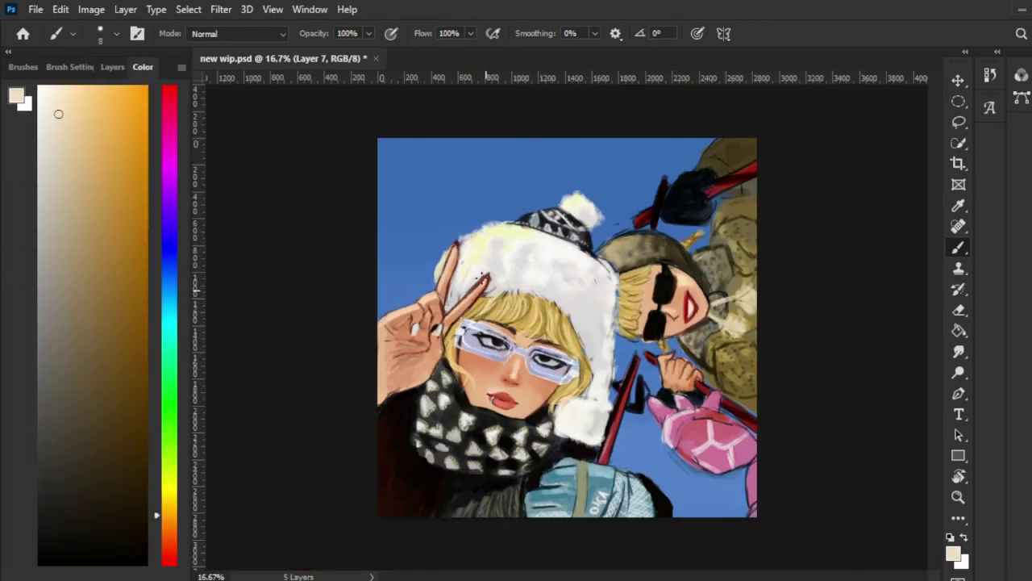
left_click(32, 161)
left_click(23, 67)
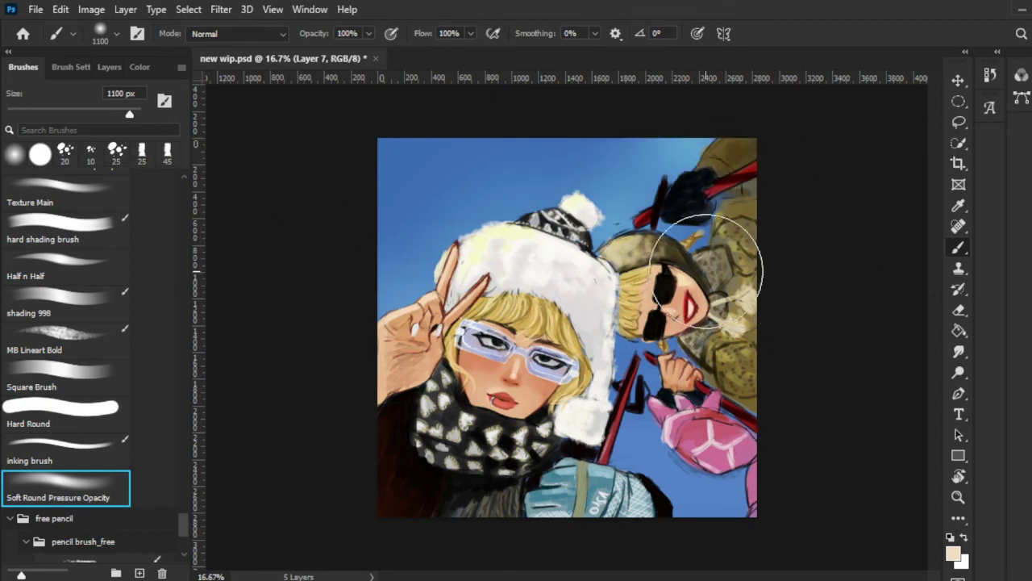
key("ctrl+plus")
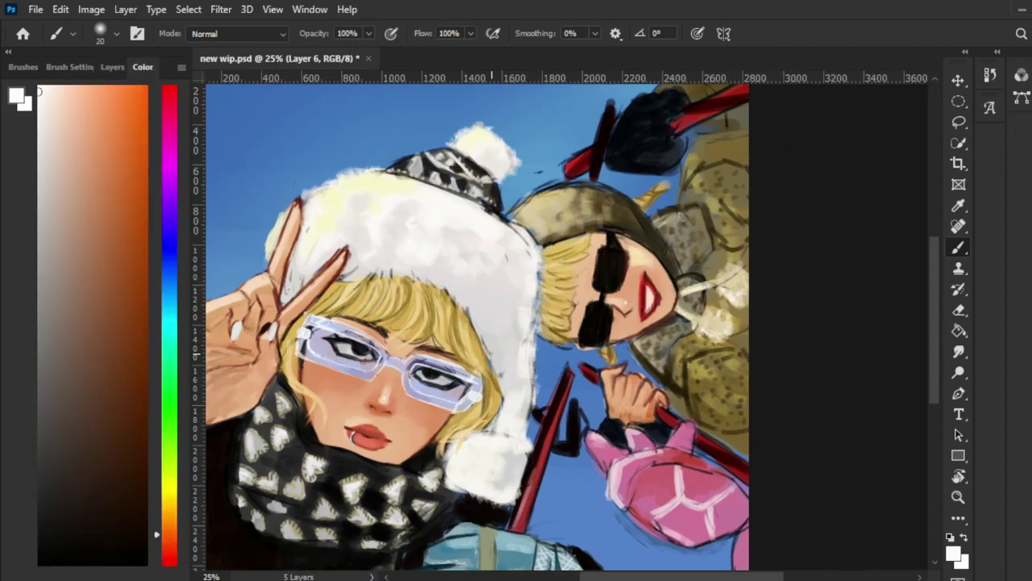
key("ctrl+minus")
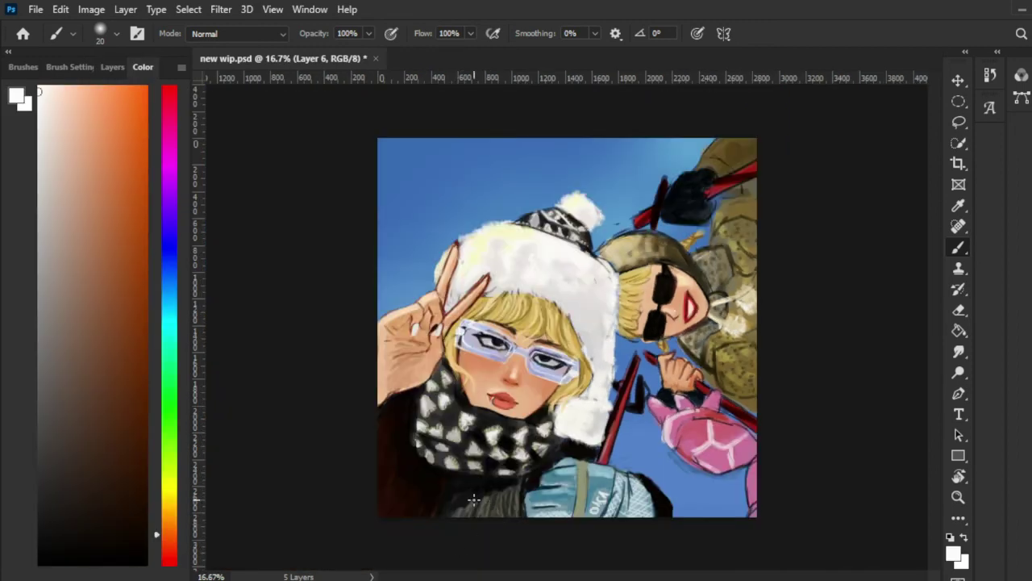